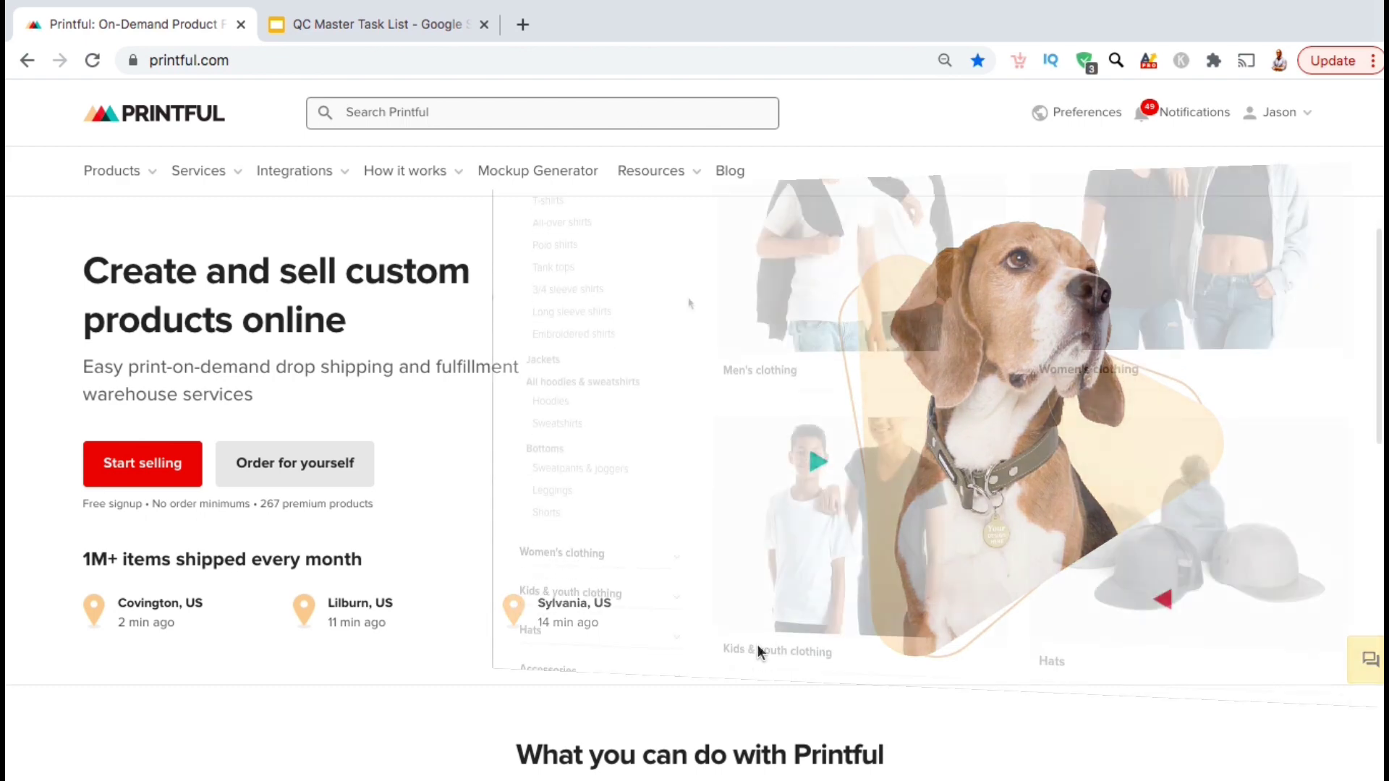
Go to the Printful dashboard from the account name menu, then into the Mockup Generator.
scroll(688, 303, "down", 2)
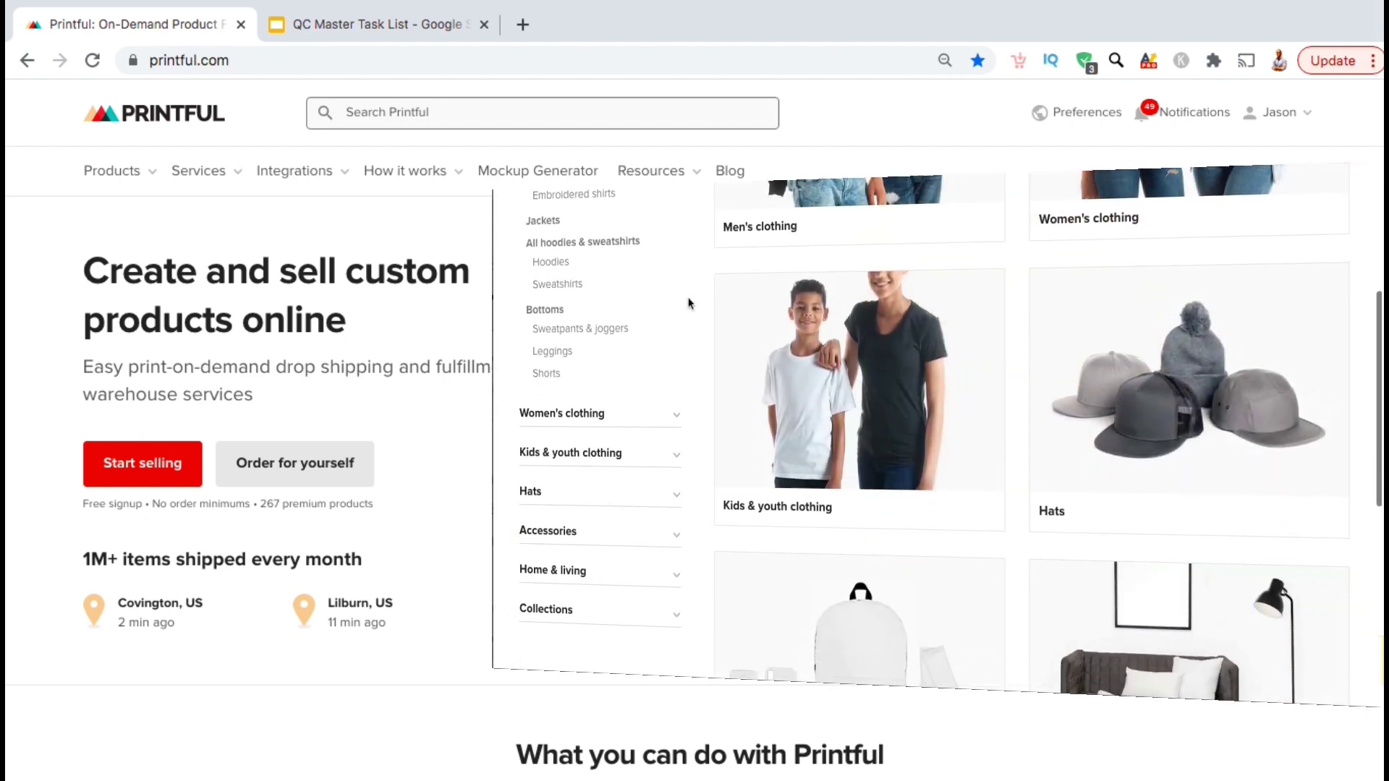
scroll(689, 303, "down", 3)
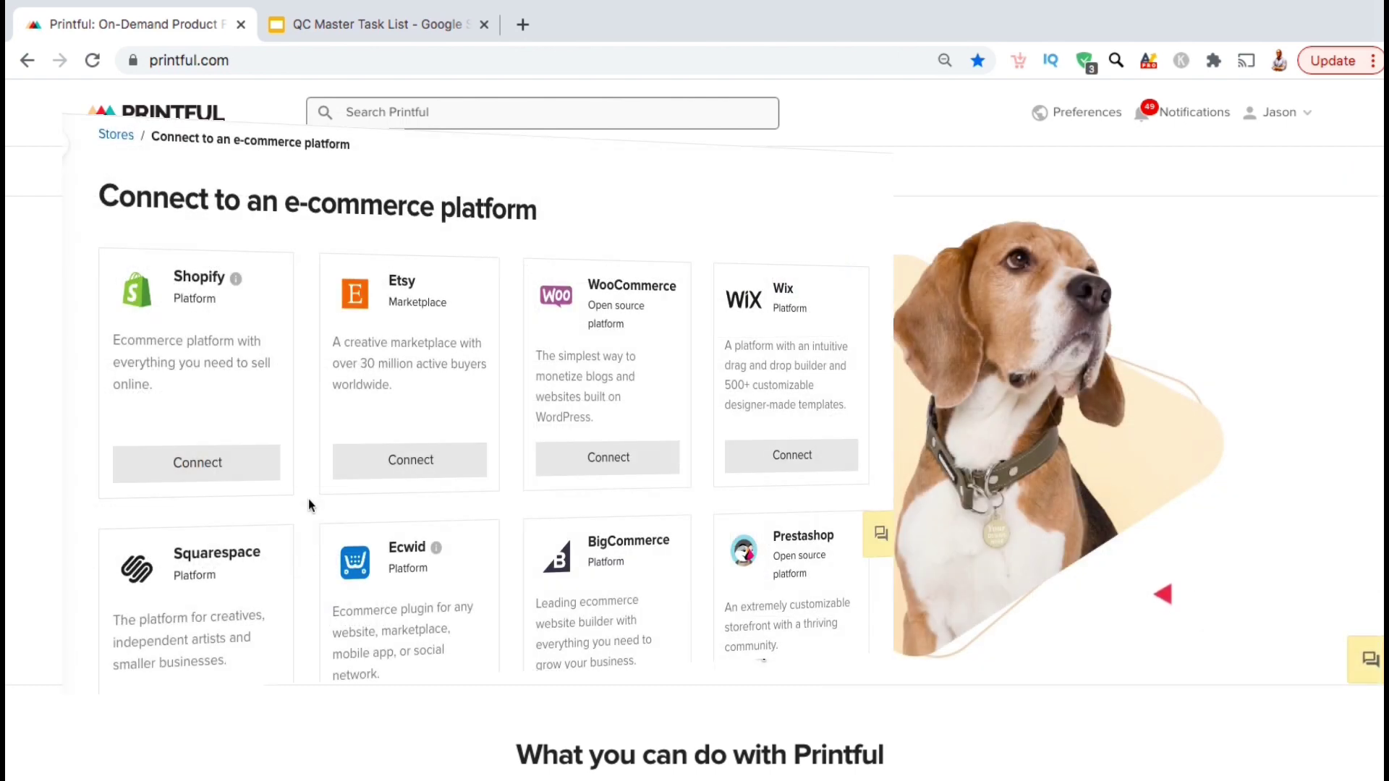
scroll(308, 498, "down", 2)
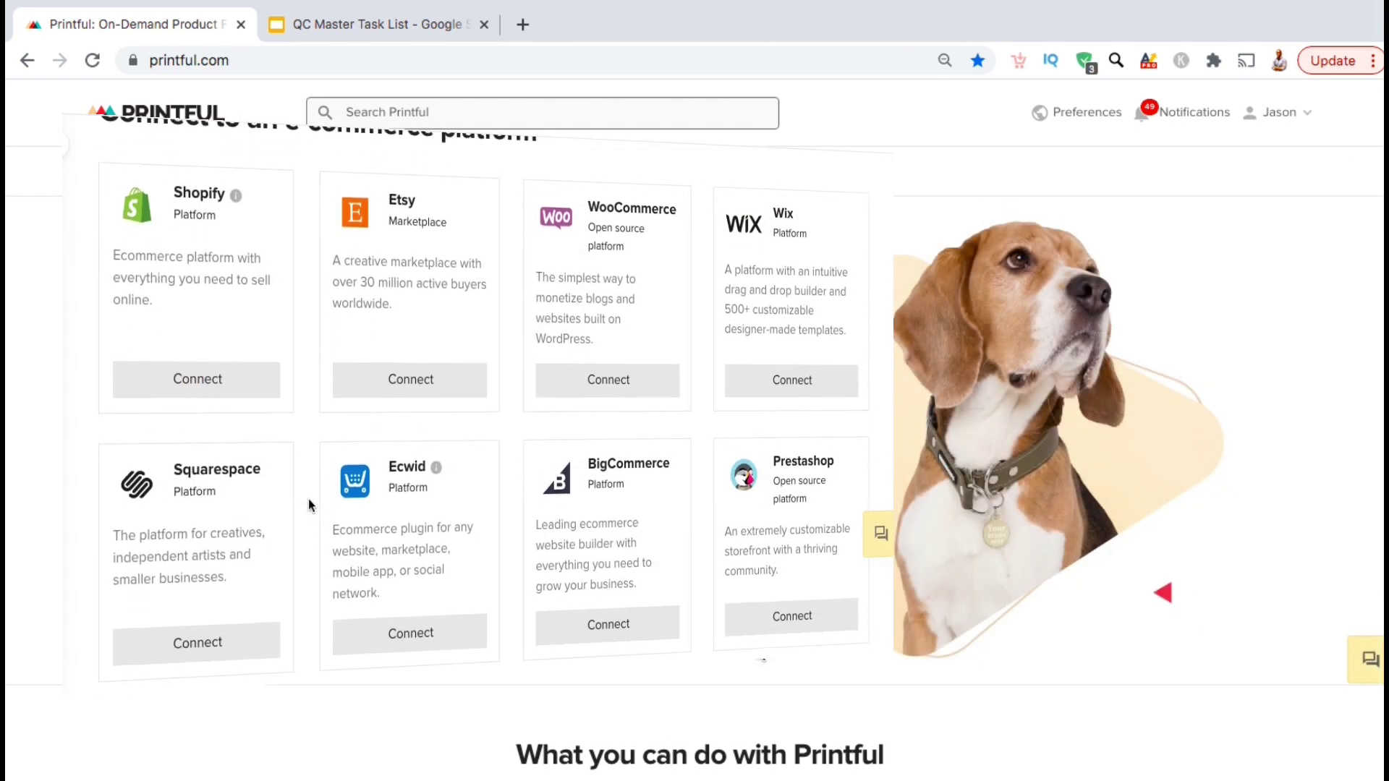
scroll(308, 504, "down", 4)
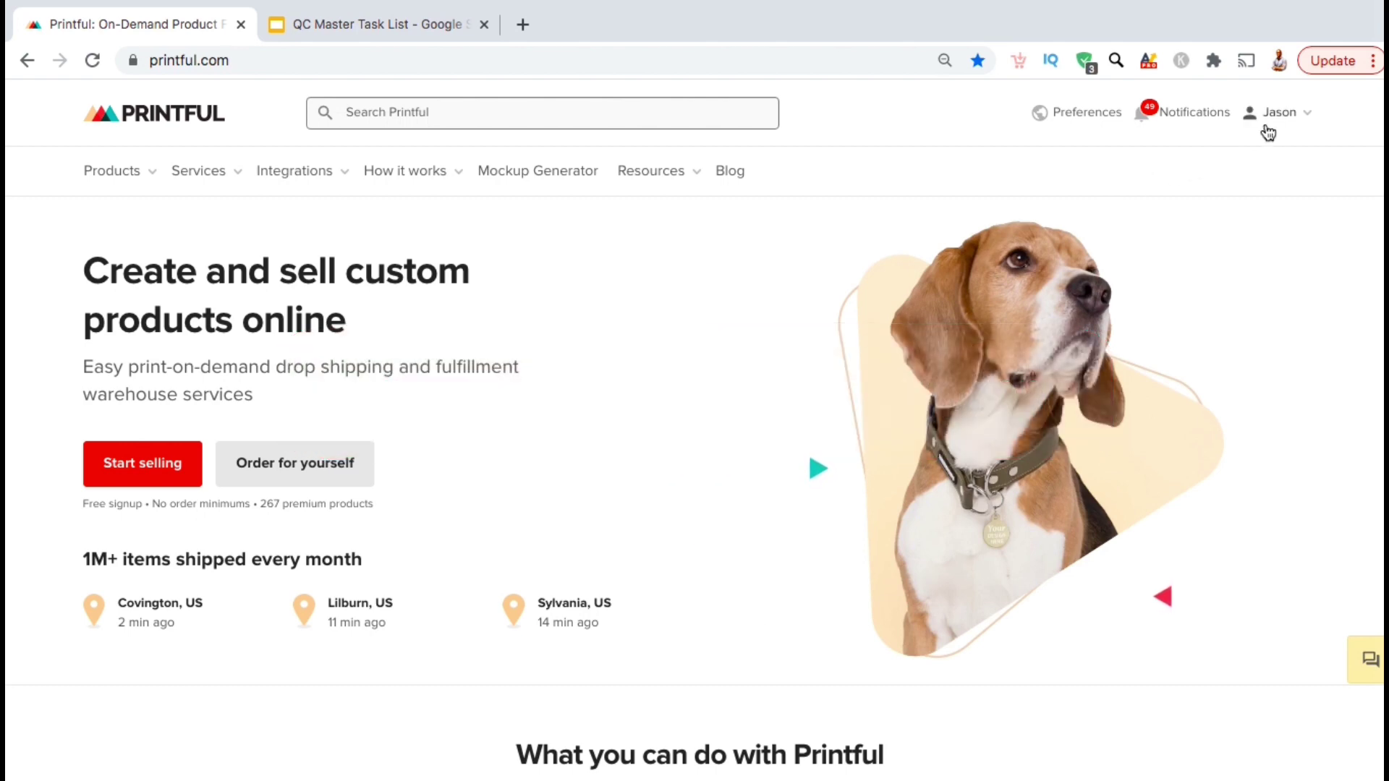
left_click(1309, 120)
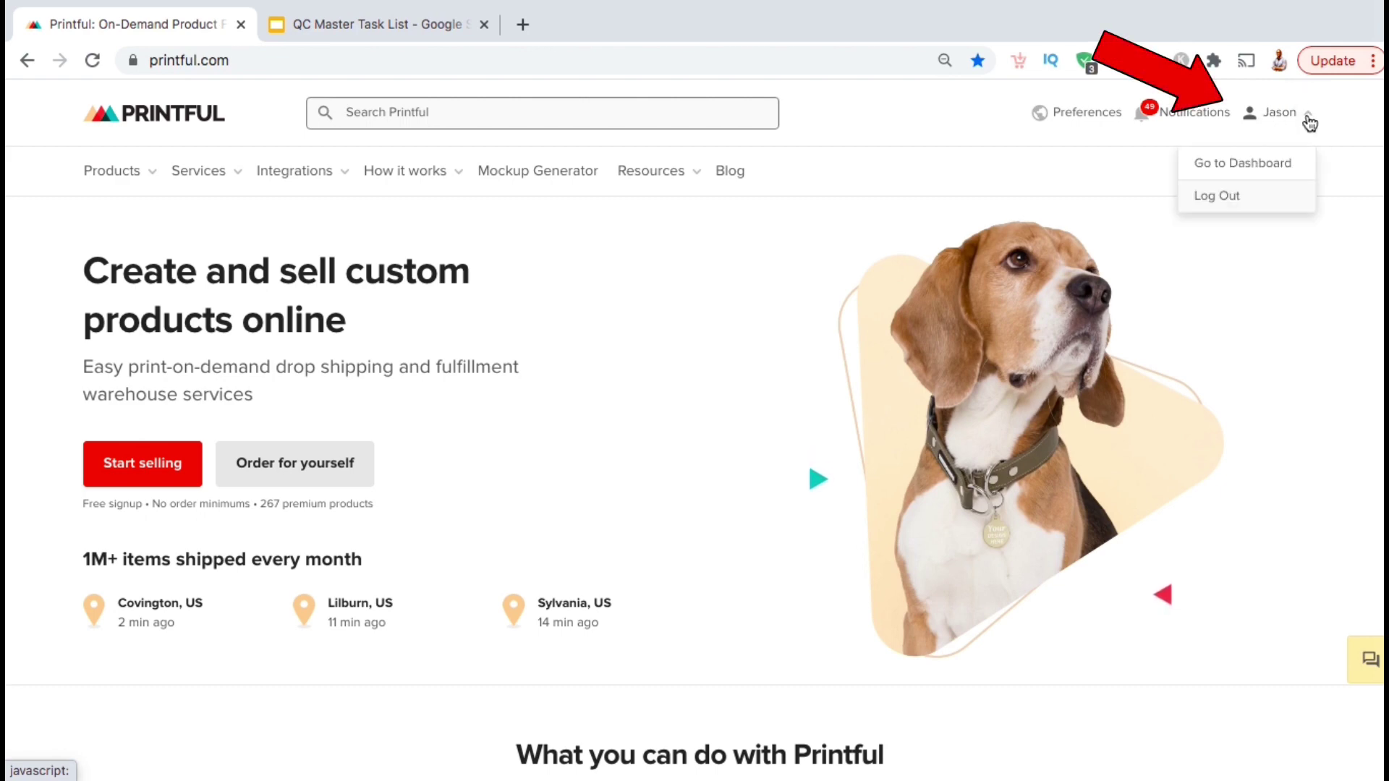
left_click(1294, 164)
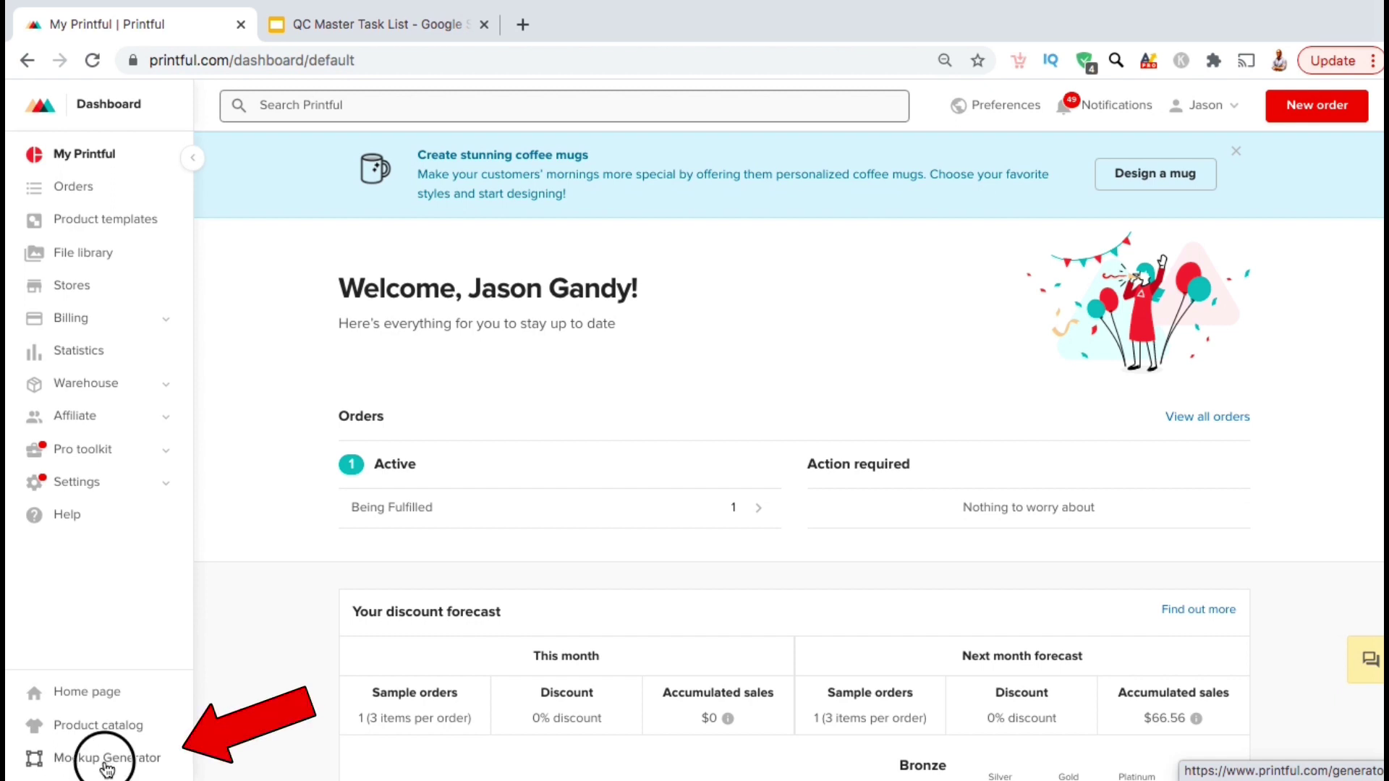
left_click(106, 765)
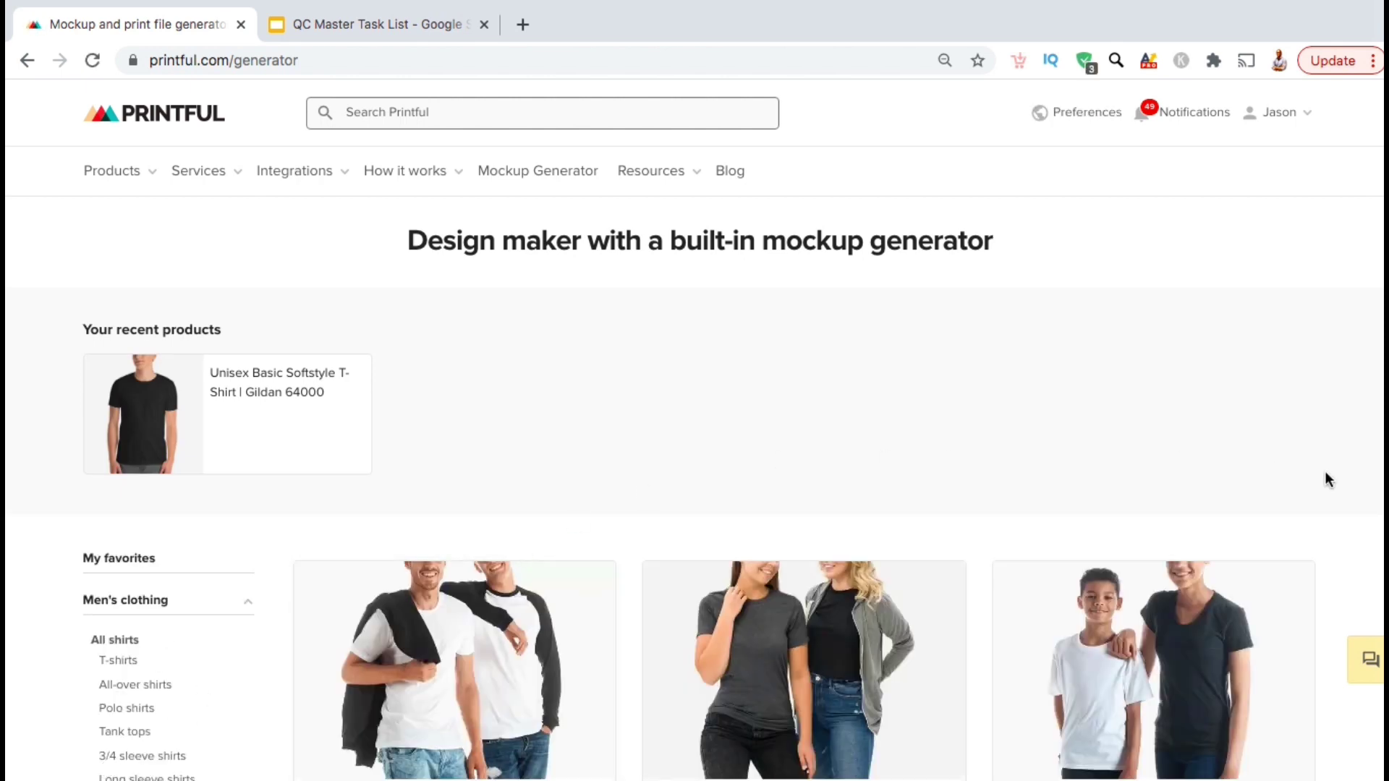
Expand the Women's clothing, Hats and Accessories sections in the mockup generator sidebar.
scroll(1327, 474, "down", 5)
scroll(1329, 484, "down", 1)
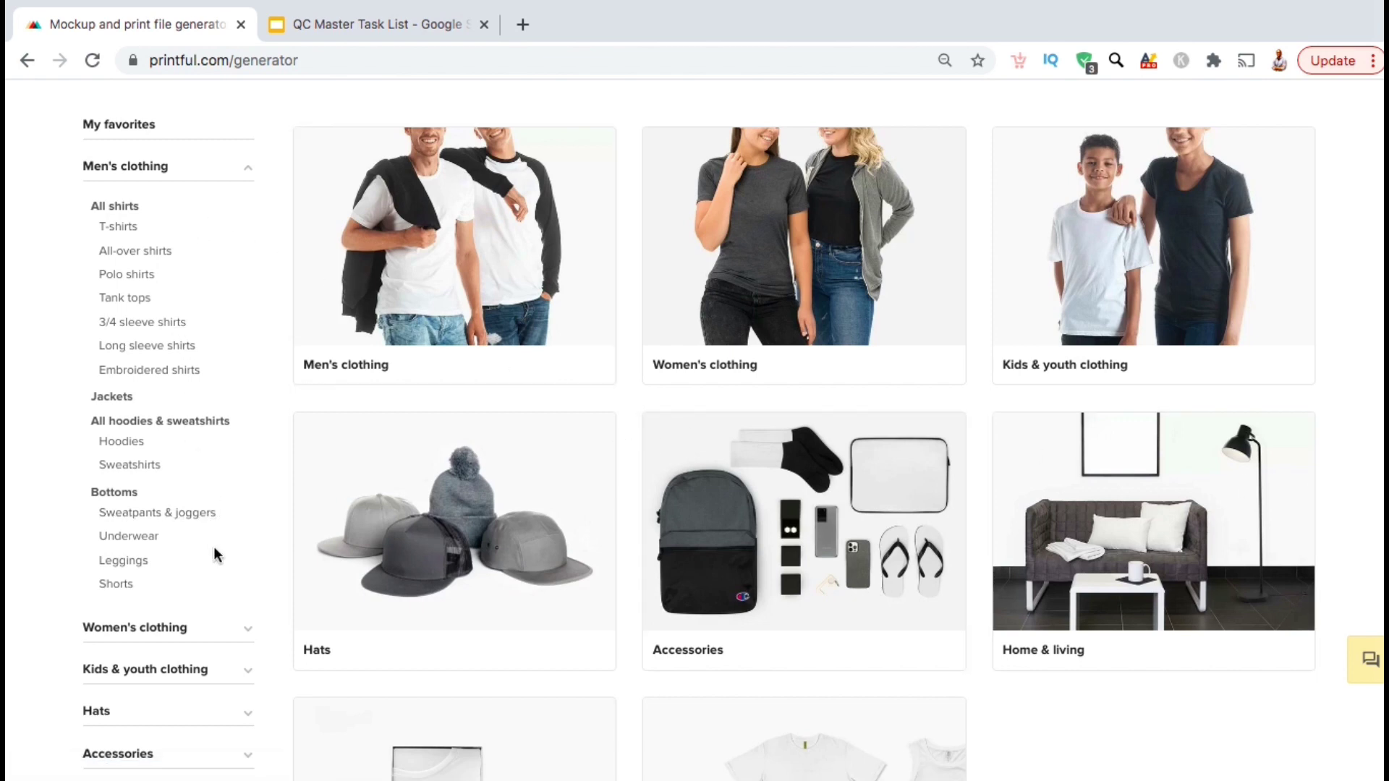
scroll(215, 555, "down", 3)
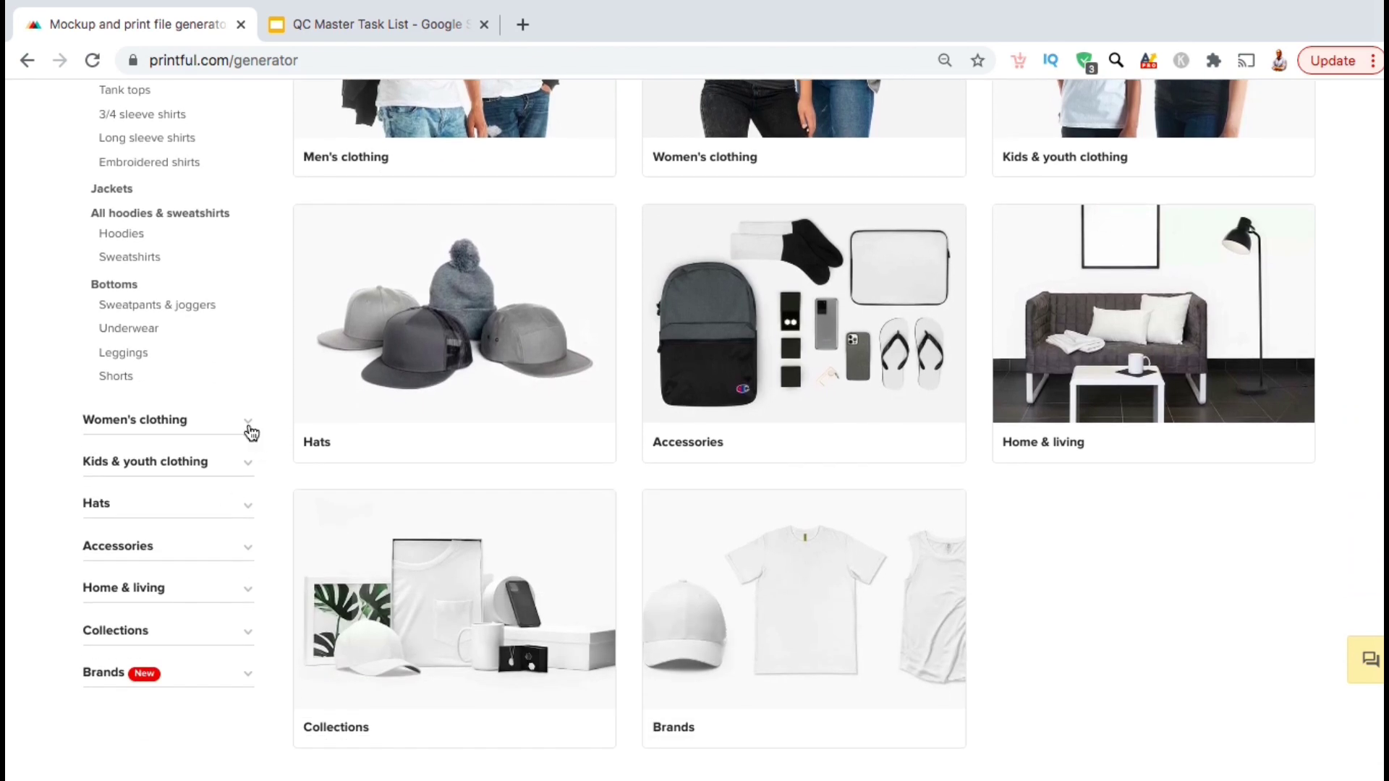
left_click(248, 423)
scroll(247, 422, "down", 2)
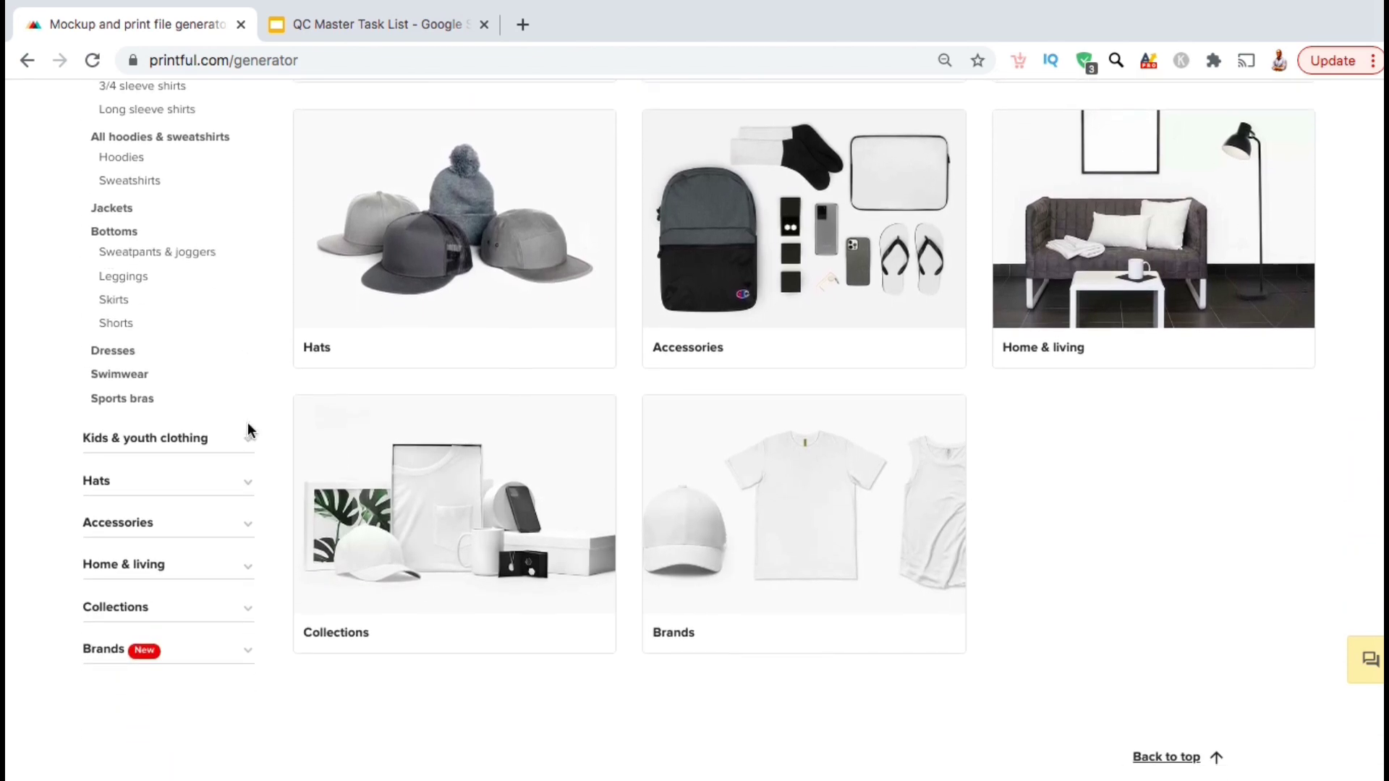
left_click(247, 457)
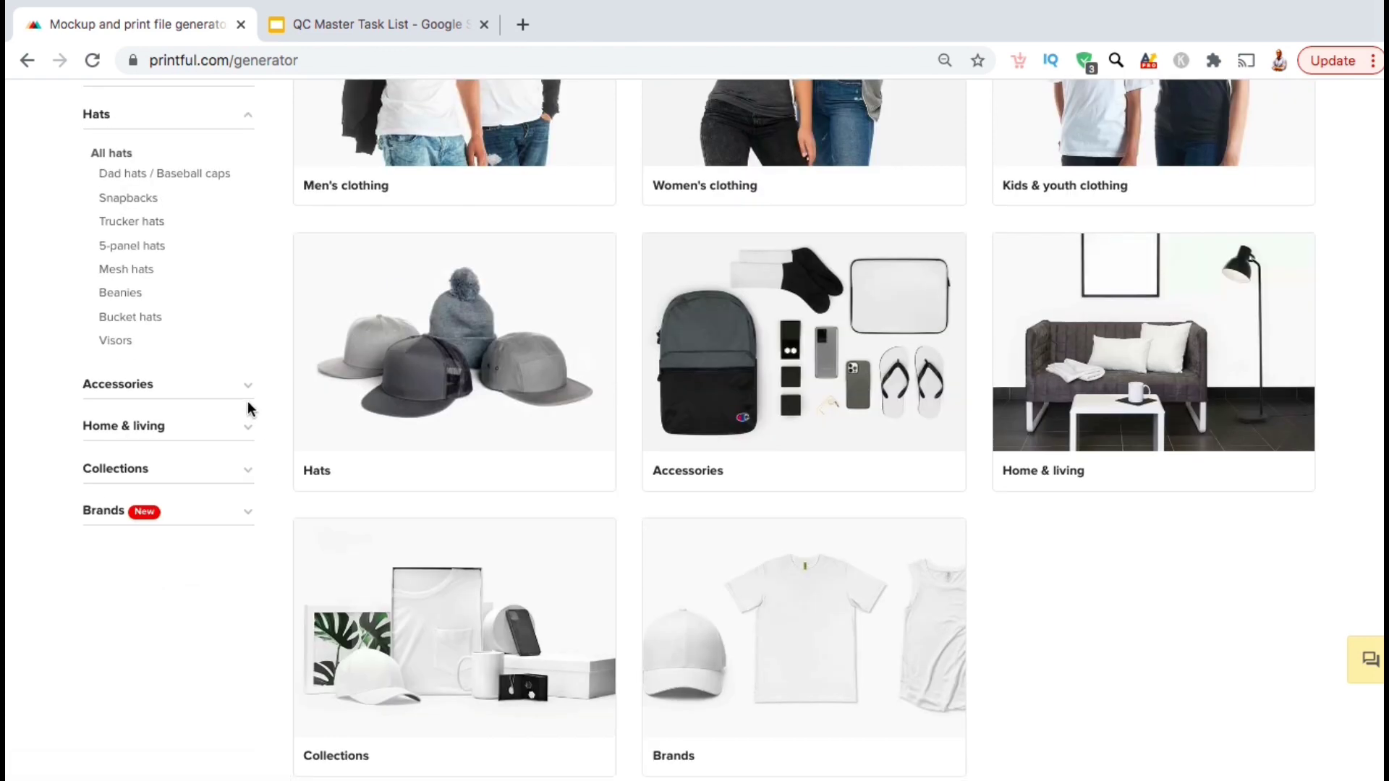
left_click(248, 391)
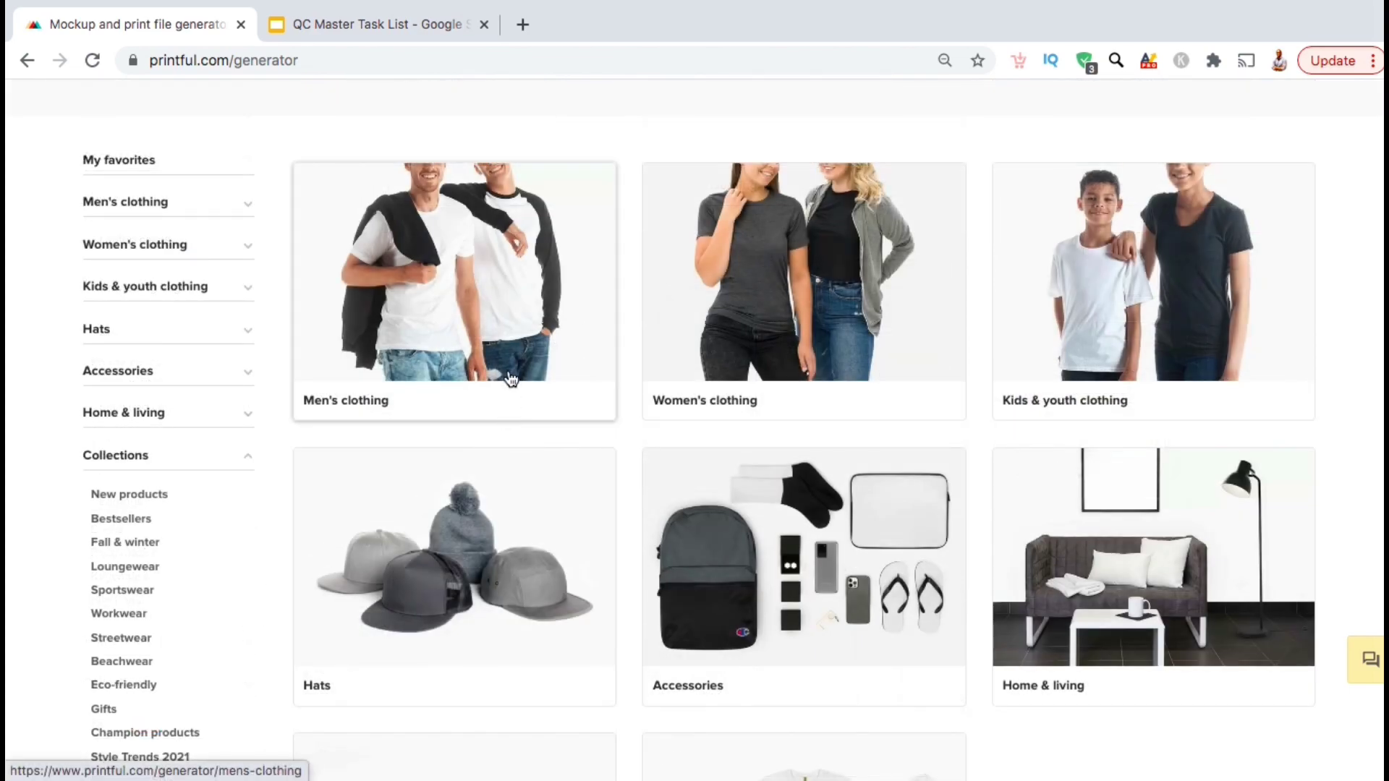
Browse the Men's clothing category, then return to the previous page.
left_click(443, 340)
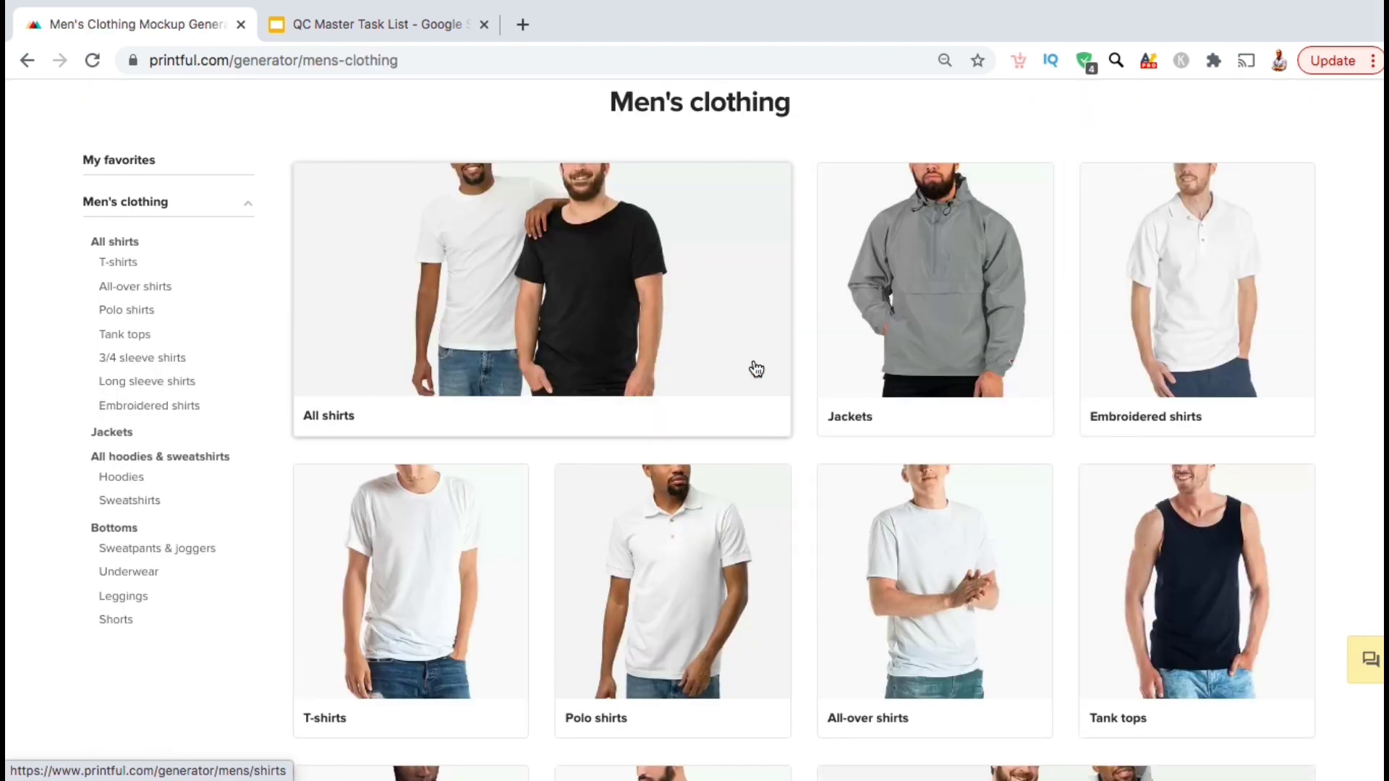
scroll(807, 389, "down", 2)
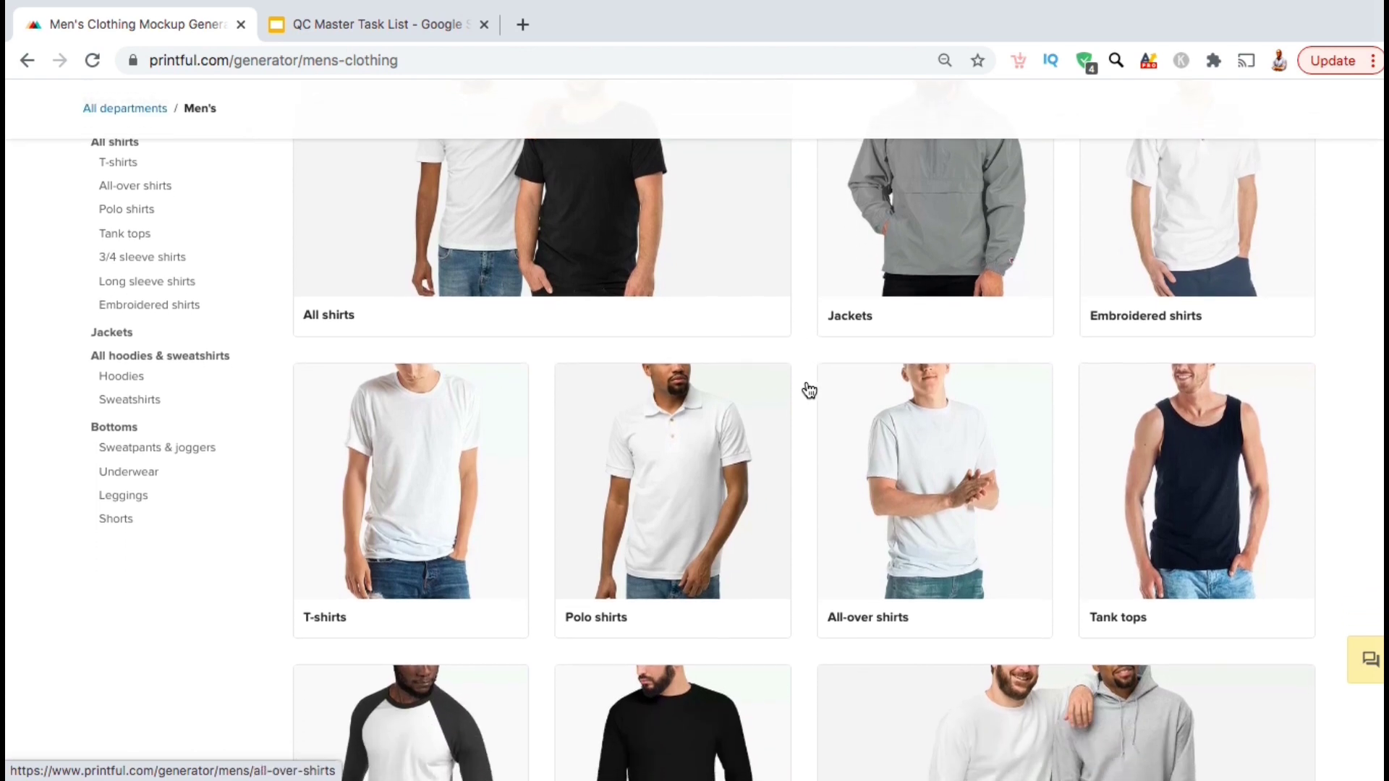
scroll(809, 391, "down", 5)
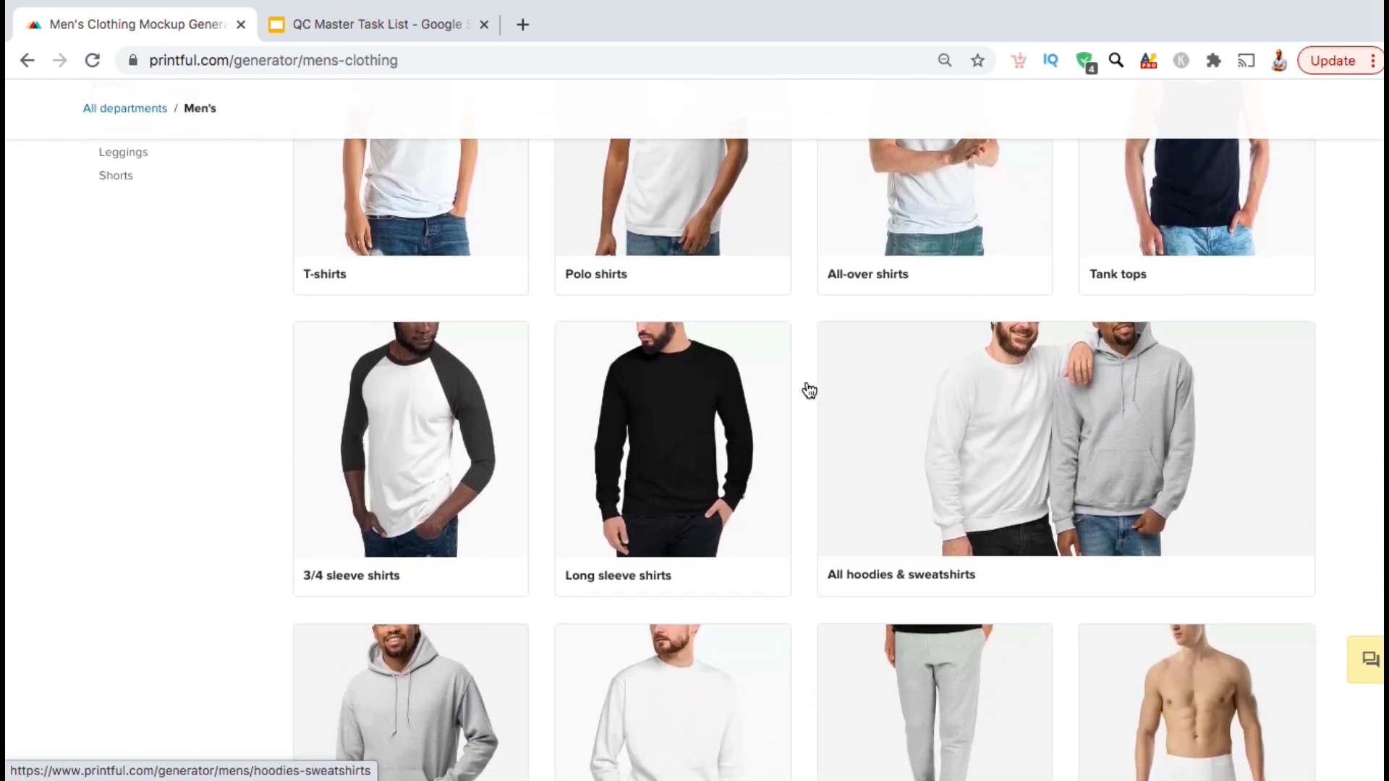
scroll(809, 390, "down", 4)
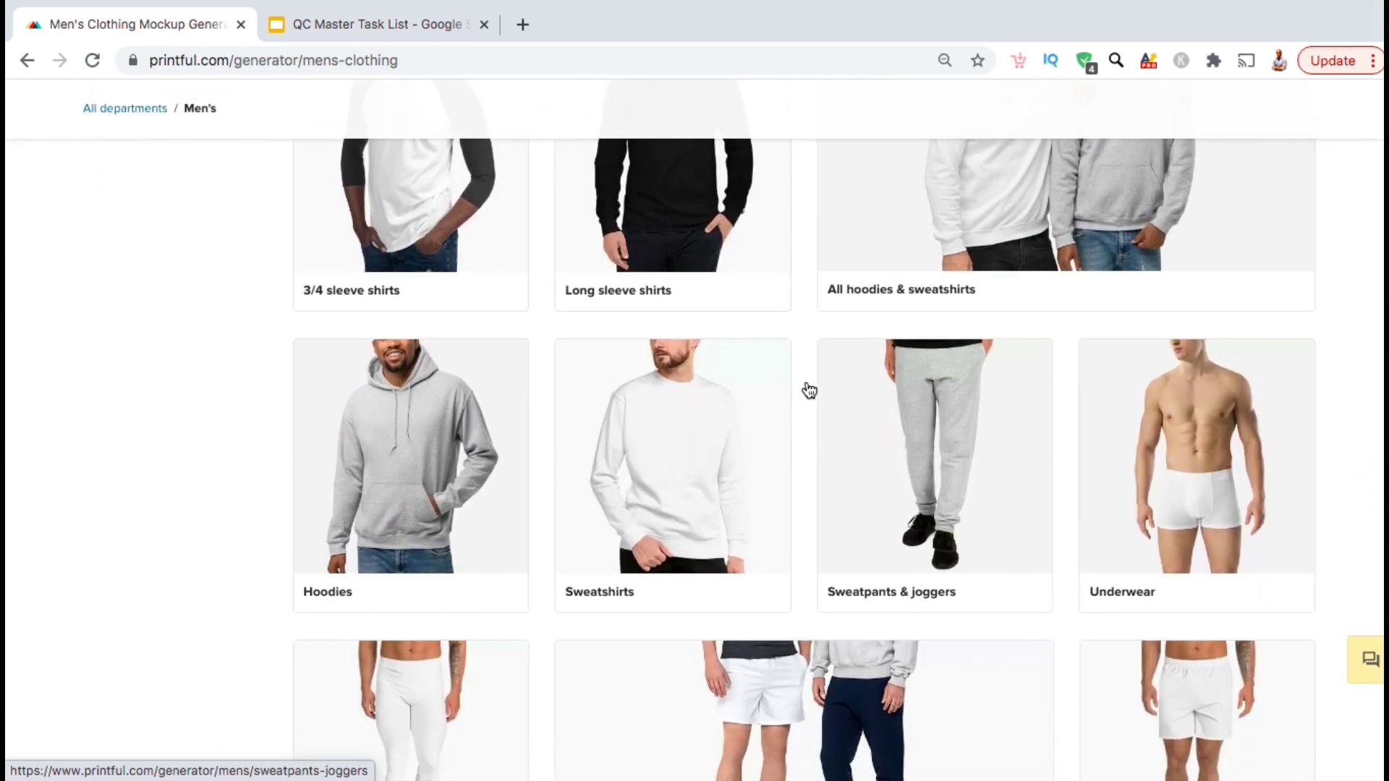
scroll(809, 390, "down", 1)
scroll(809, 390, "down", 3)
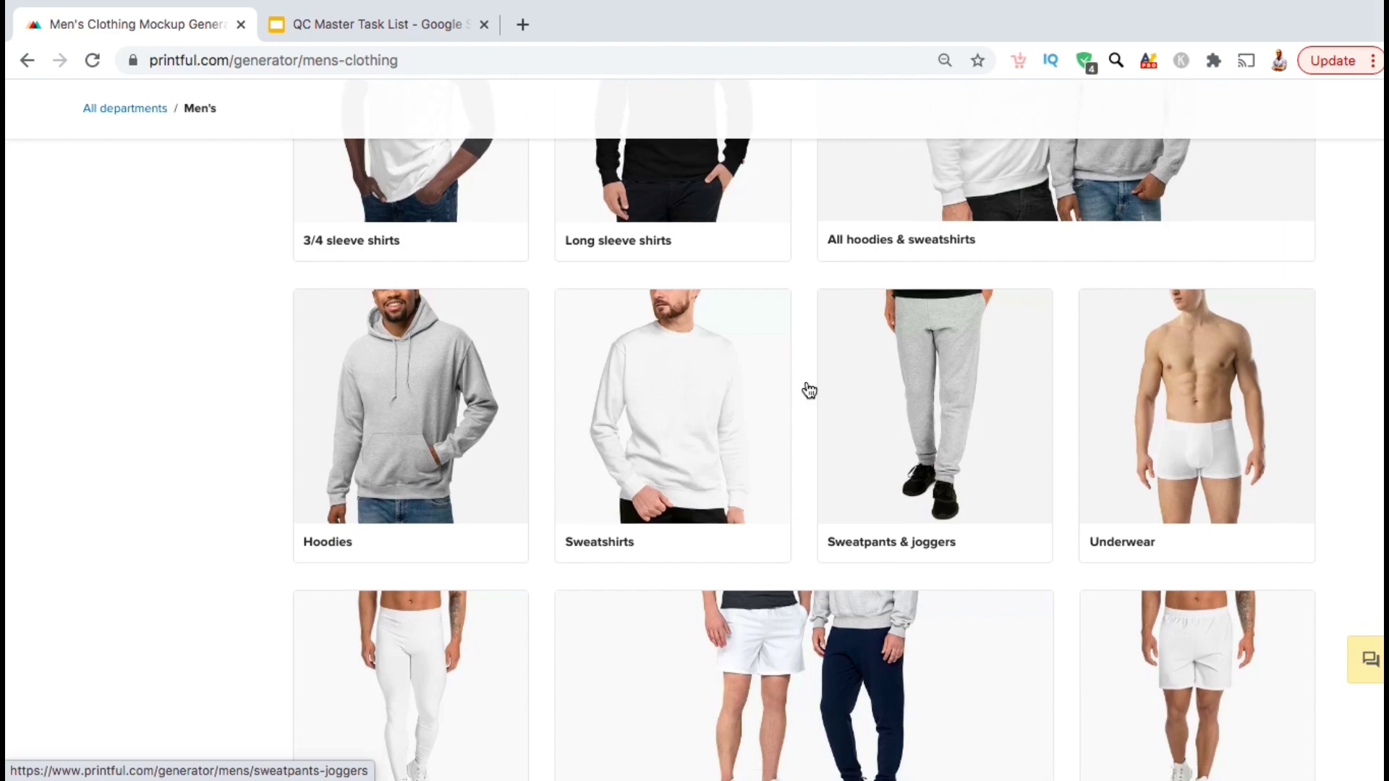
scroll(809, 391, "up", 3)
key("alt+Left")
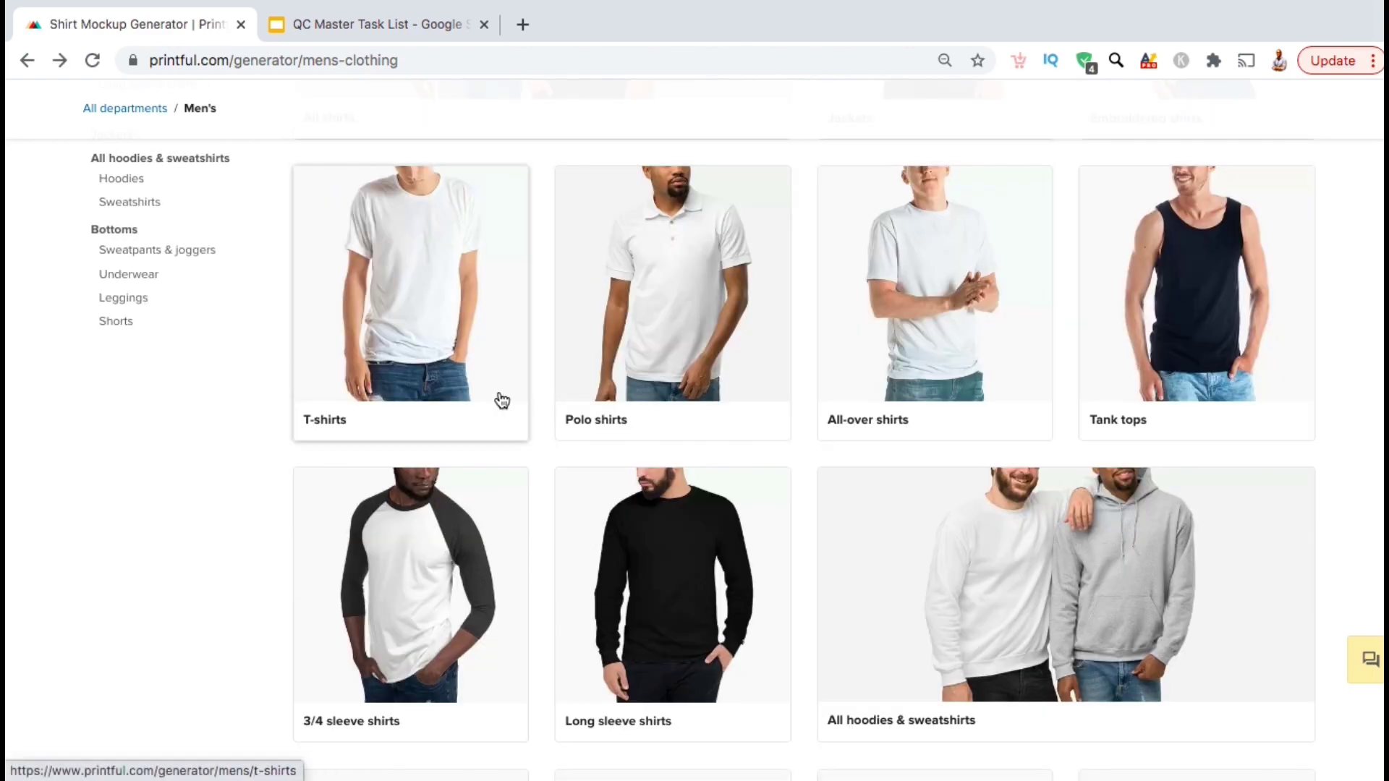
Open the men's T-shirts listing and scroll through its 20 results.
left_click(406, 394)
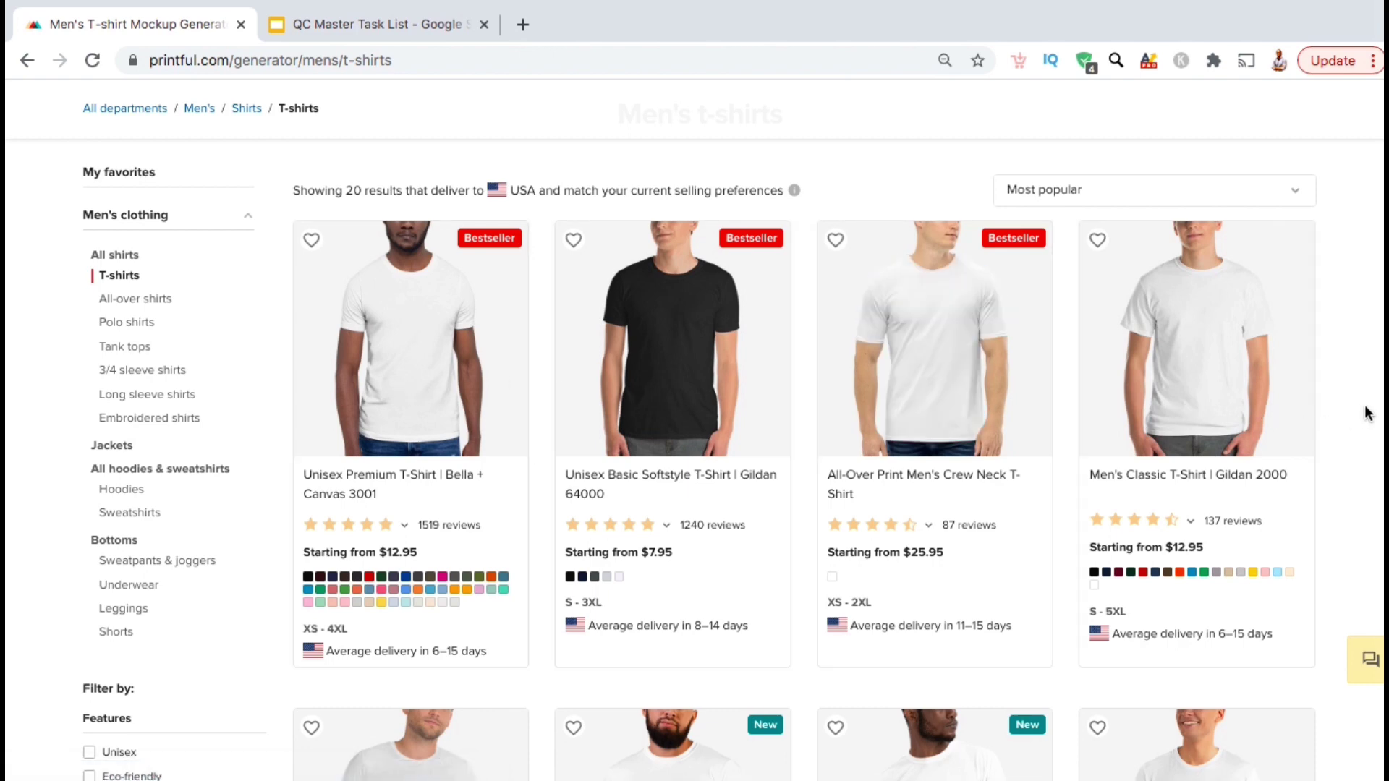
scroll(1365, 409, "down", 3)
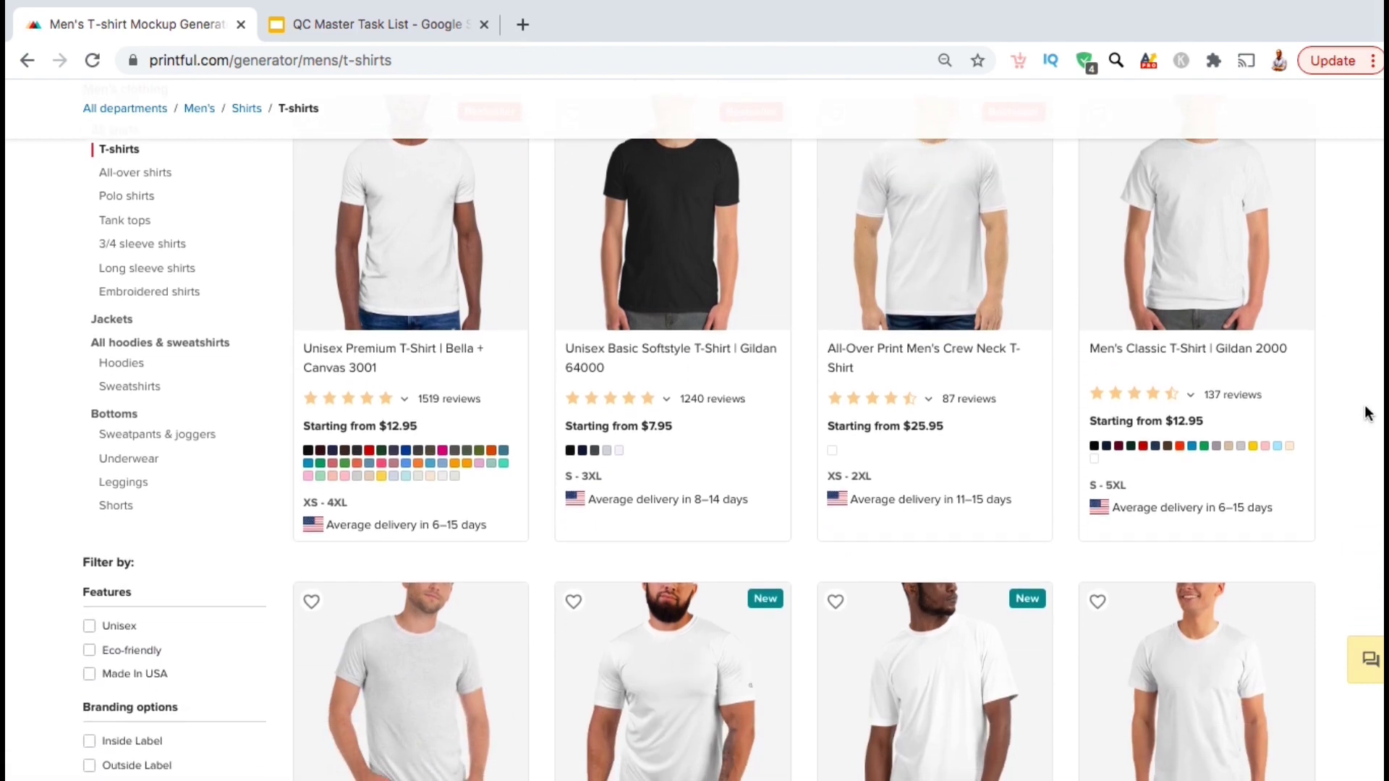
scroll(1365, 407, "down", 6)
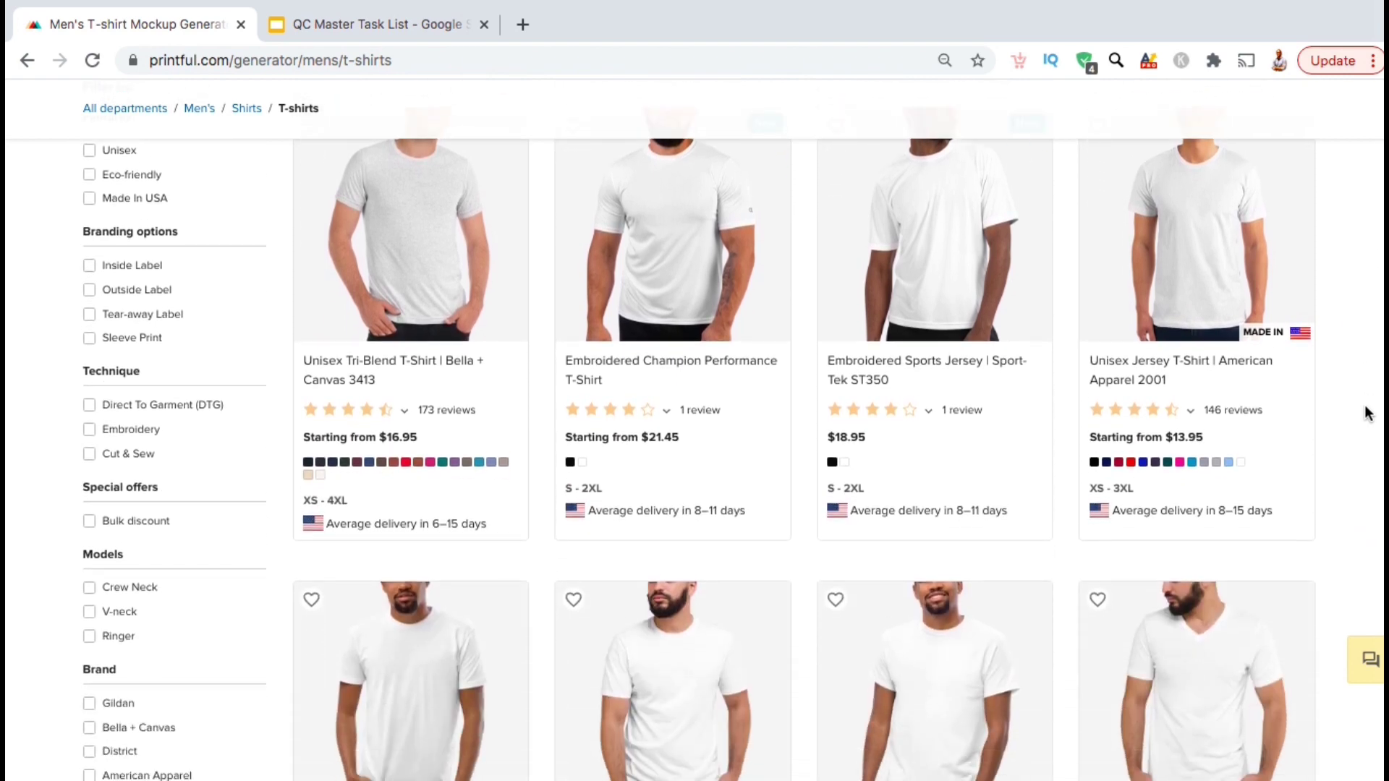
scroll(1364, 407, "down", 6)
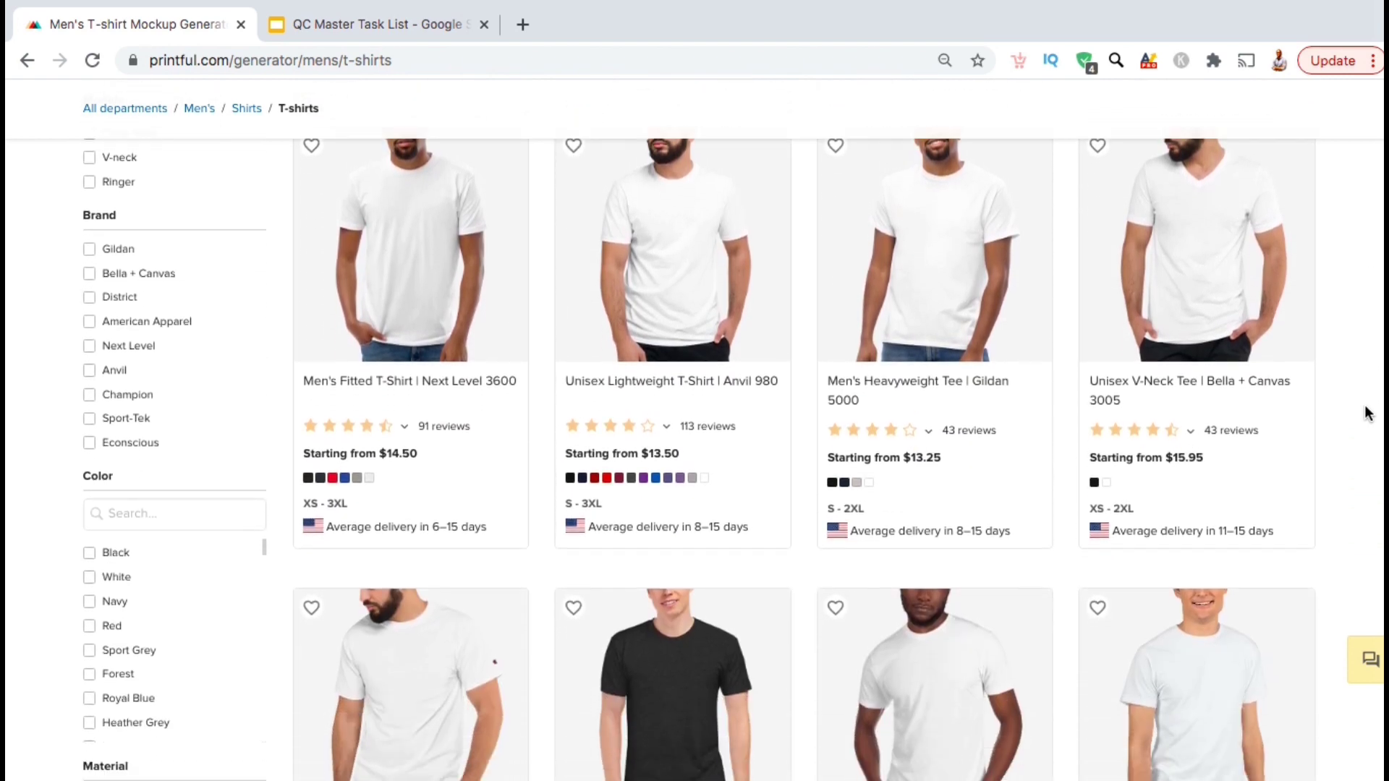
scroll(1365, 411, "down", 2)
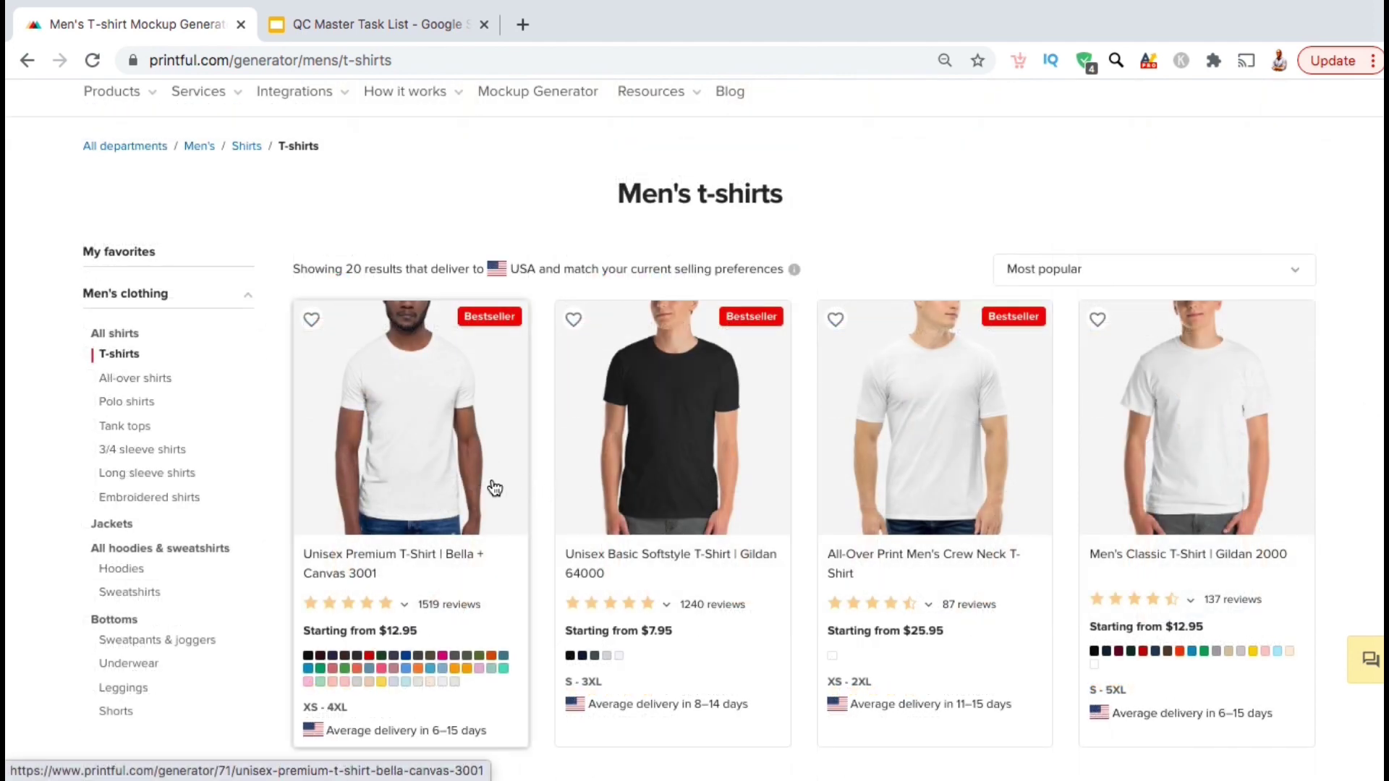
Open the Bella + Canvas 3001 tee editor, add Navy, and add then remove Leaf.
left_click(462, 450)
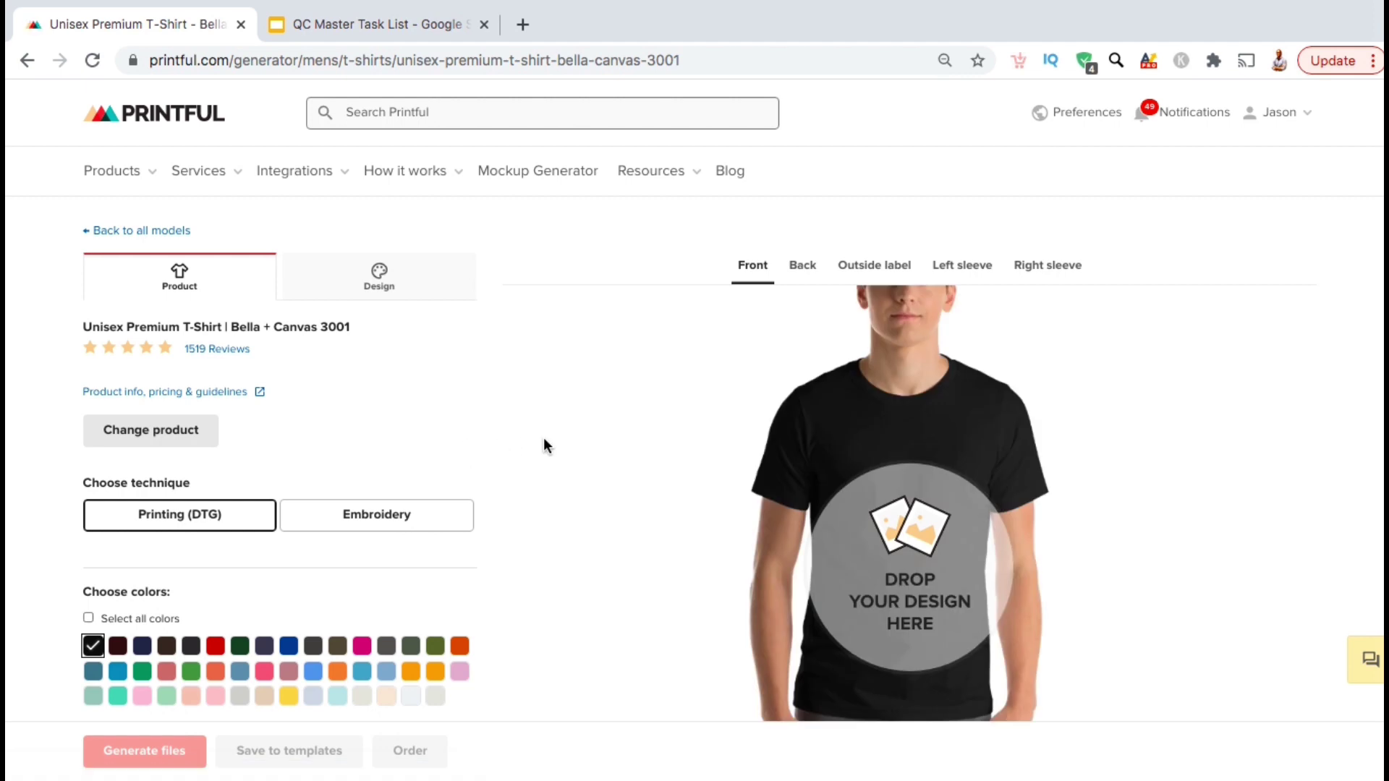
scroll(544, 438, "down", 3)
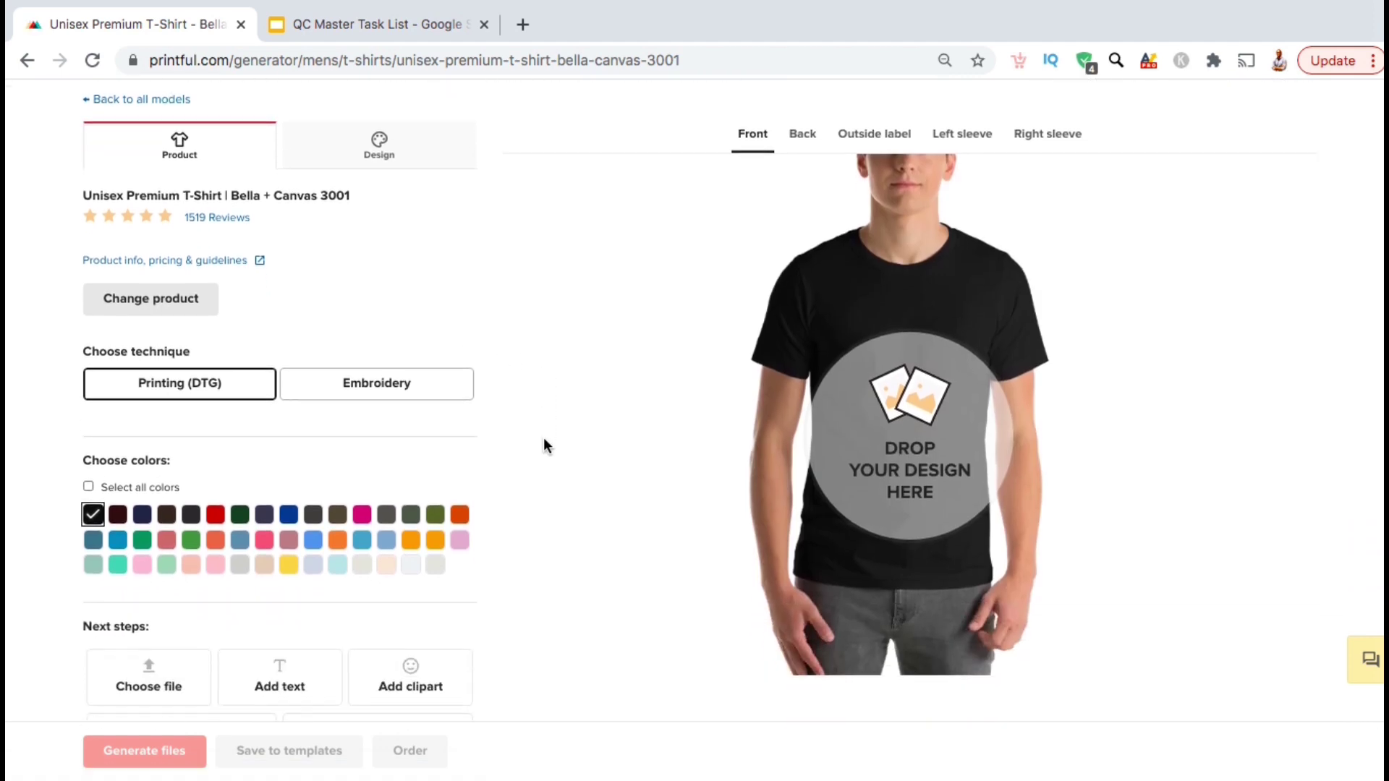
scroll(544, 445, "down", 1)
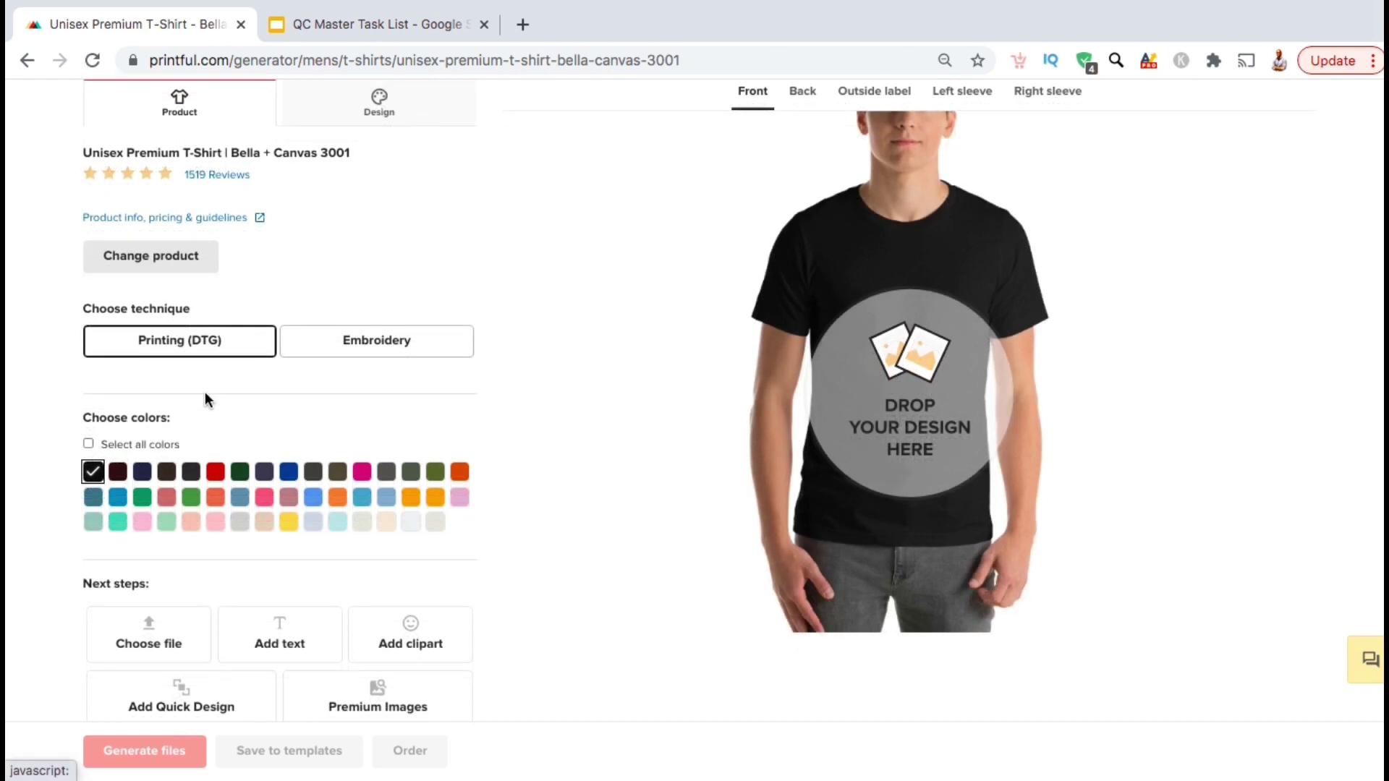
left_click(142, 474)
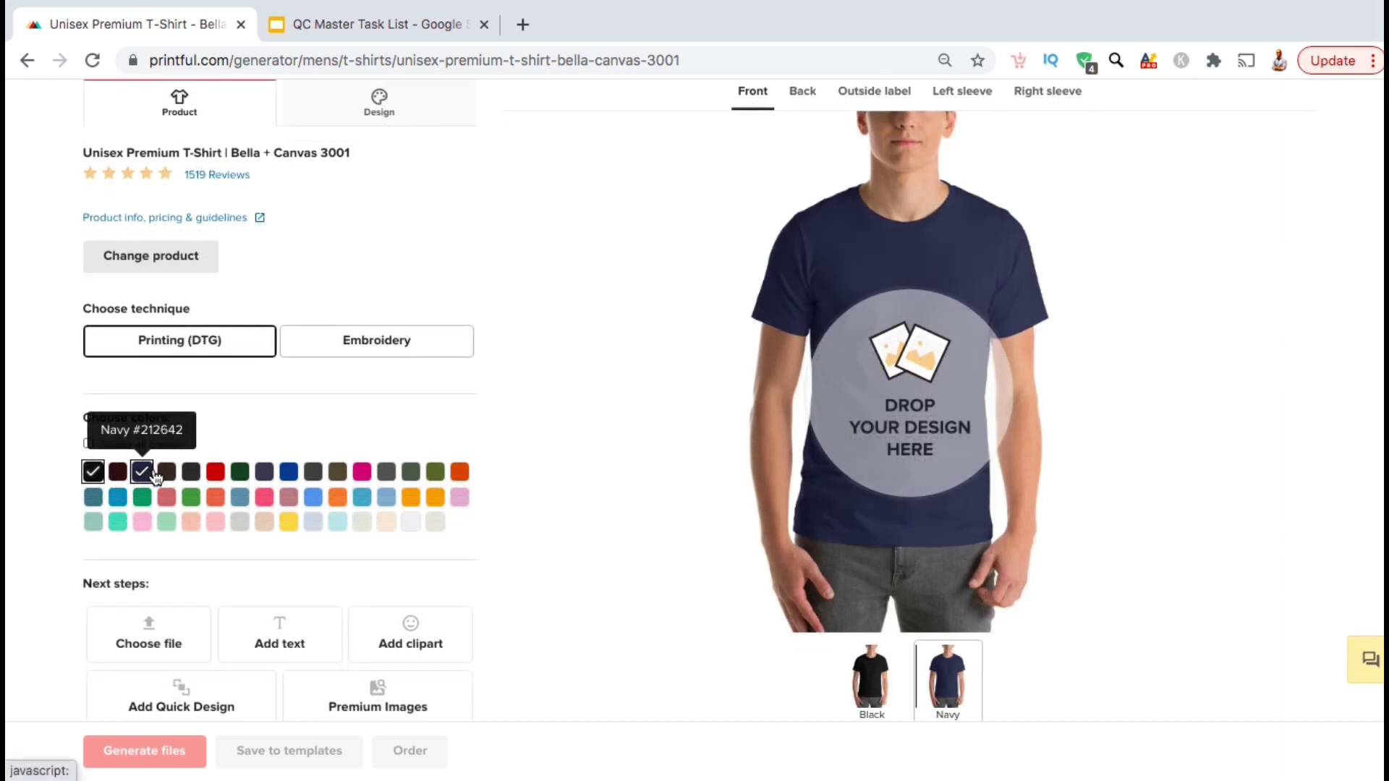
left_click(190, 499)
left_click(189, 499)
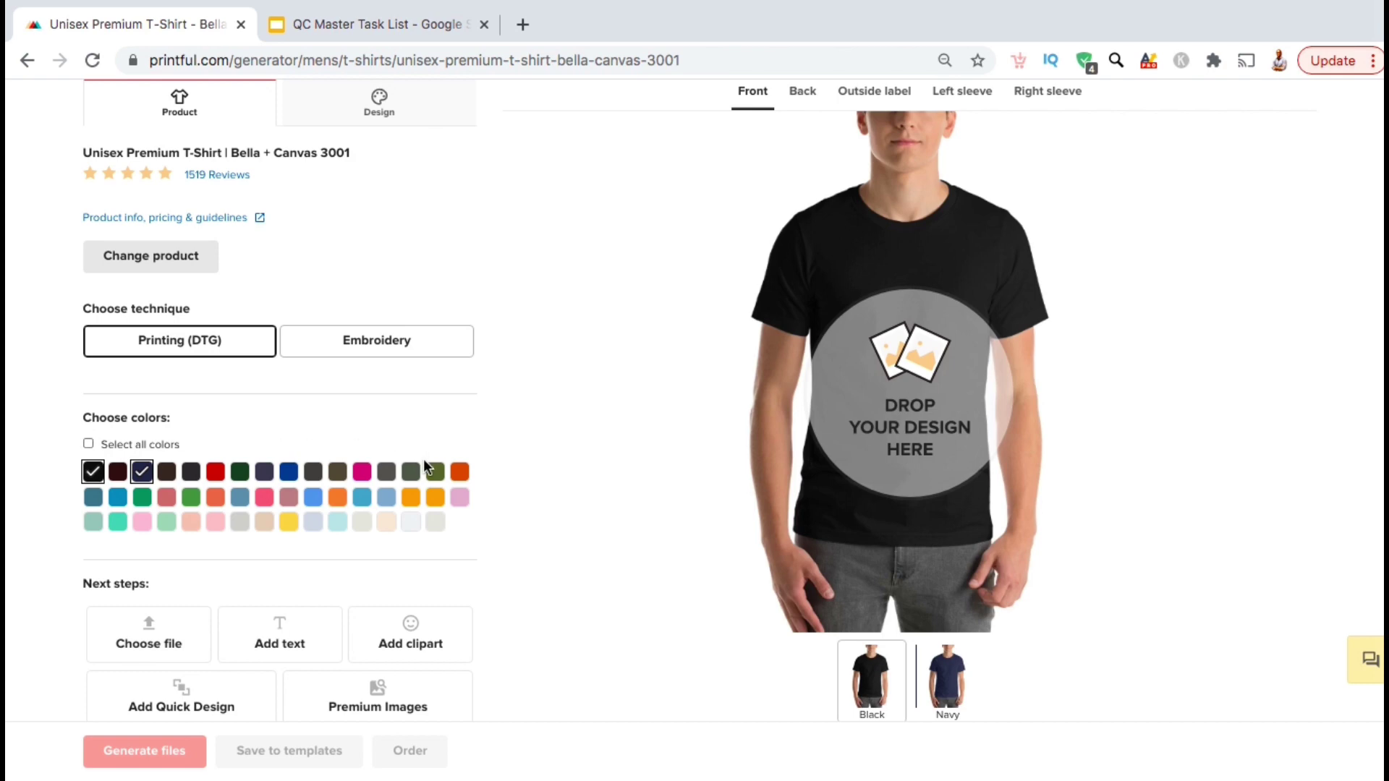
scroll(536, 479, "down", 1)
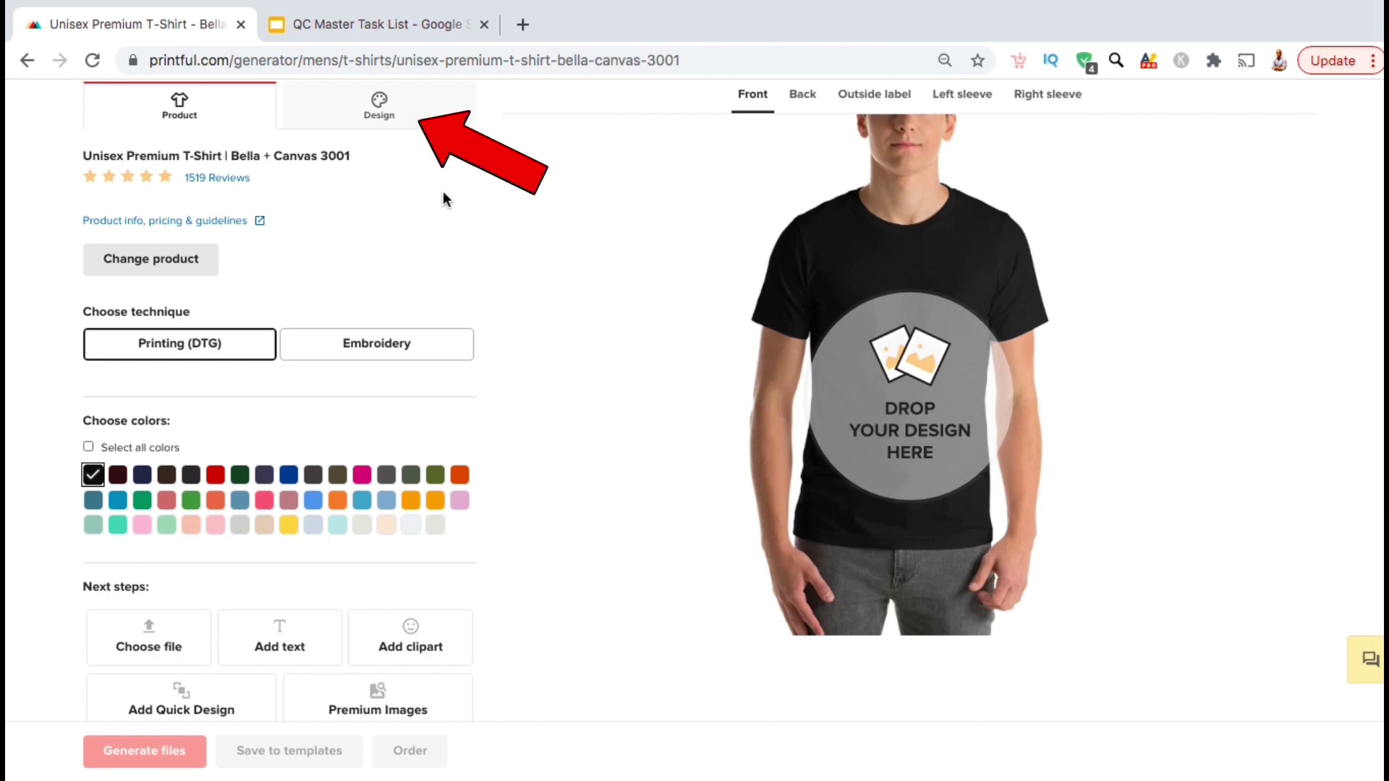
left_click(403, 114)
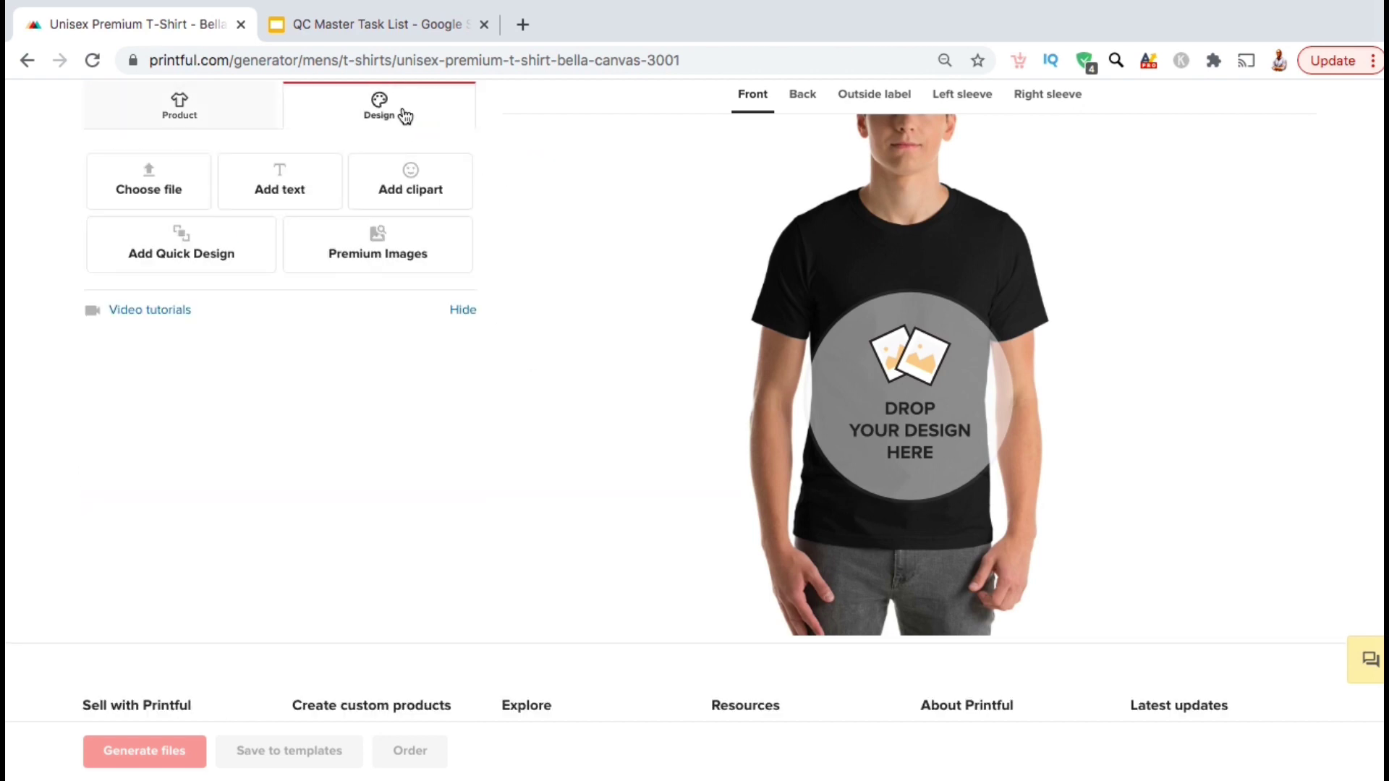
Place the two-leaf Plant 2 clipart on the black tee's front, then delete it.
left_click(389, 177)
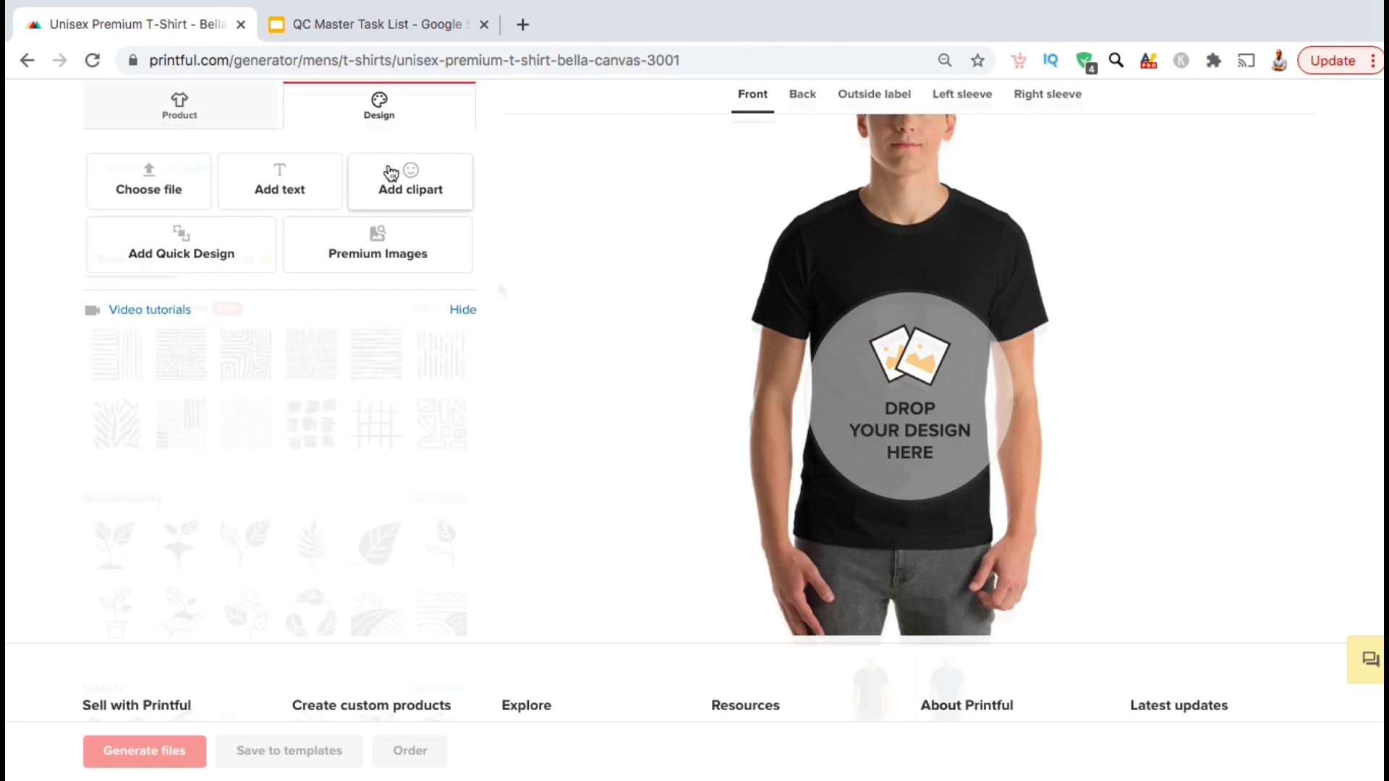
left_click(262, 547)
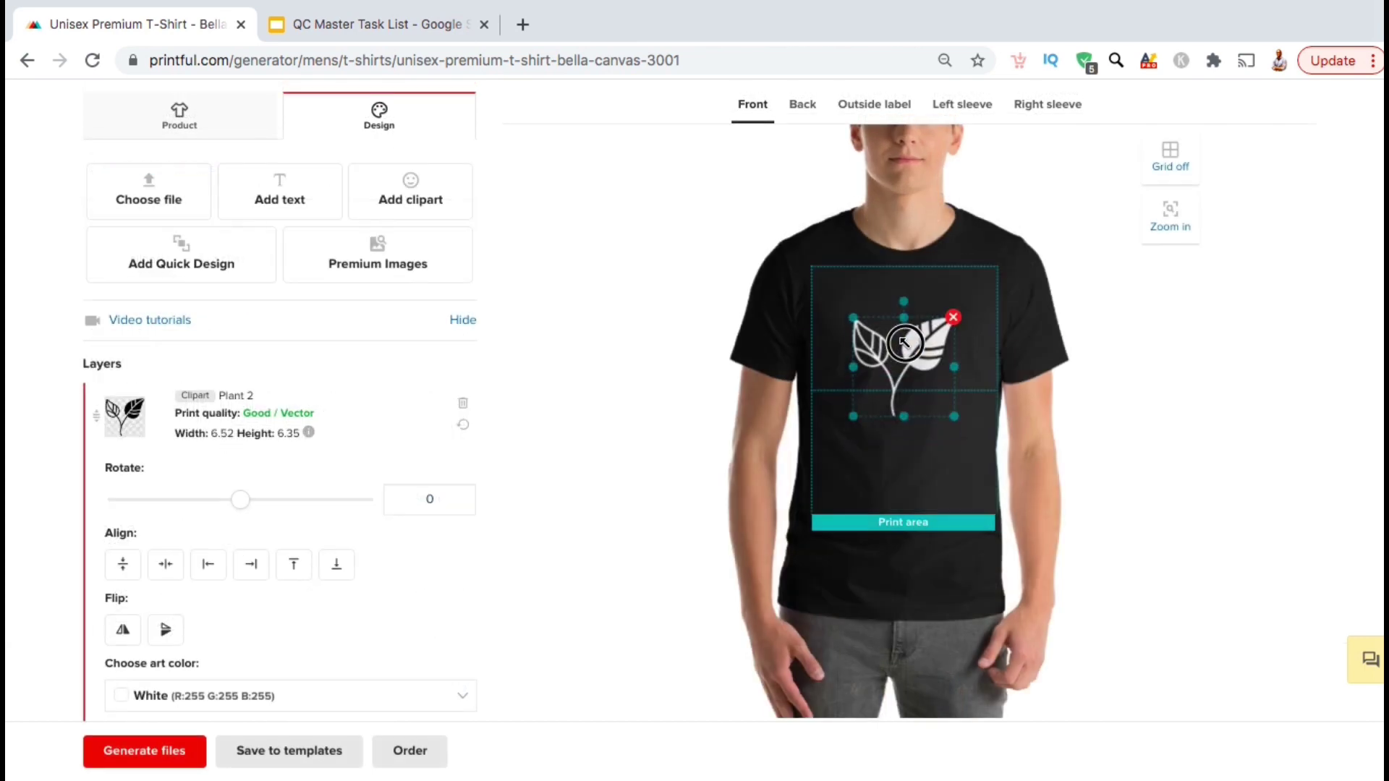
left_click(655, 360)
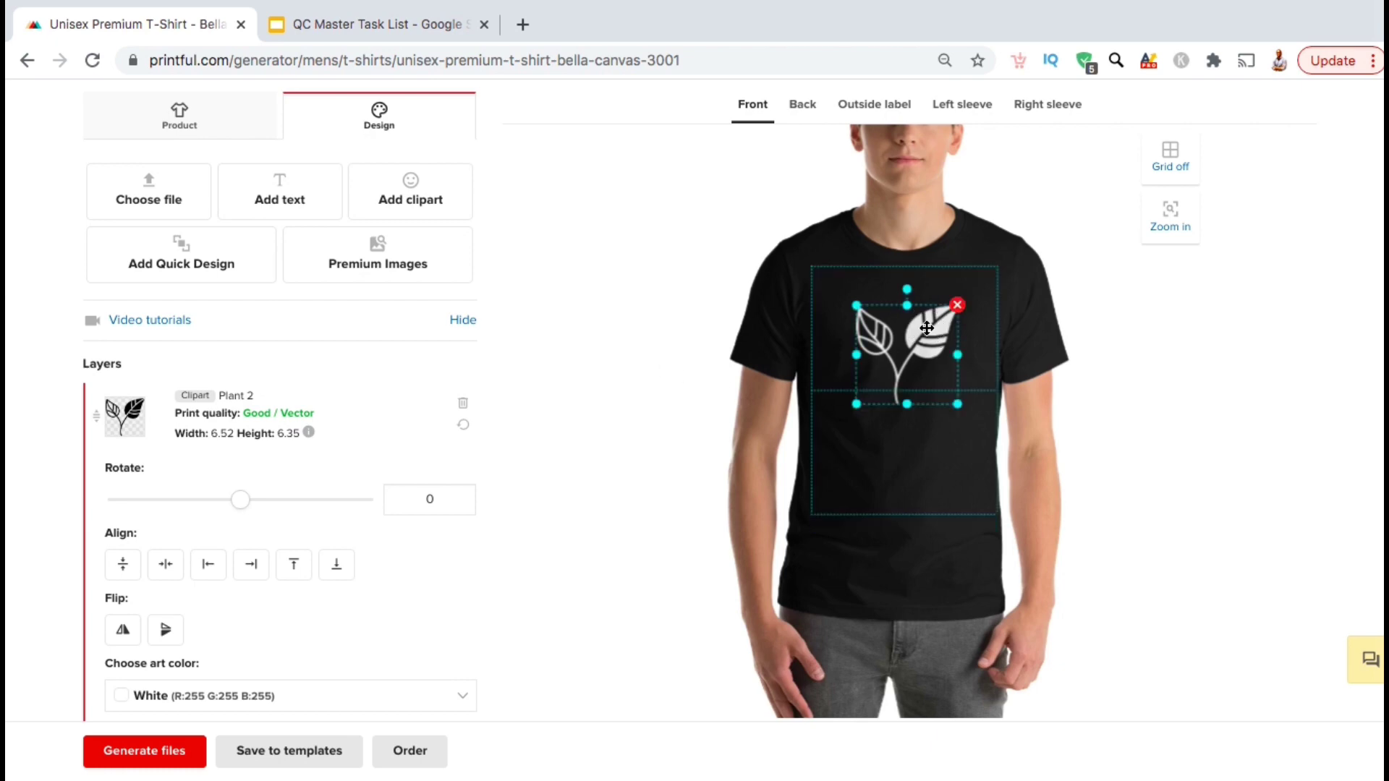
left_click(957, 305)
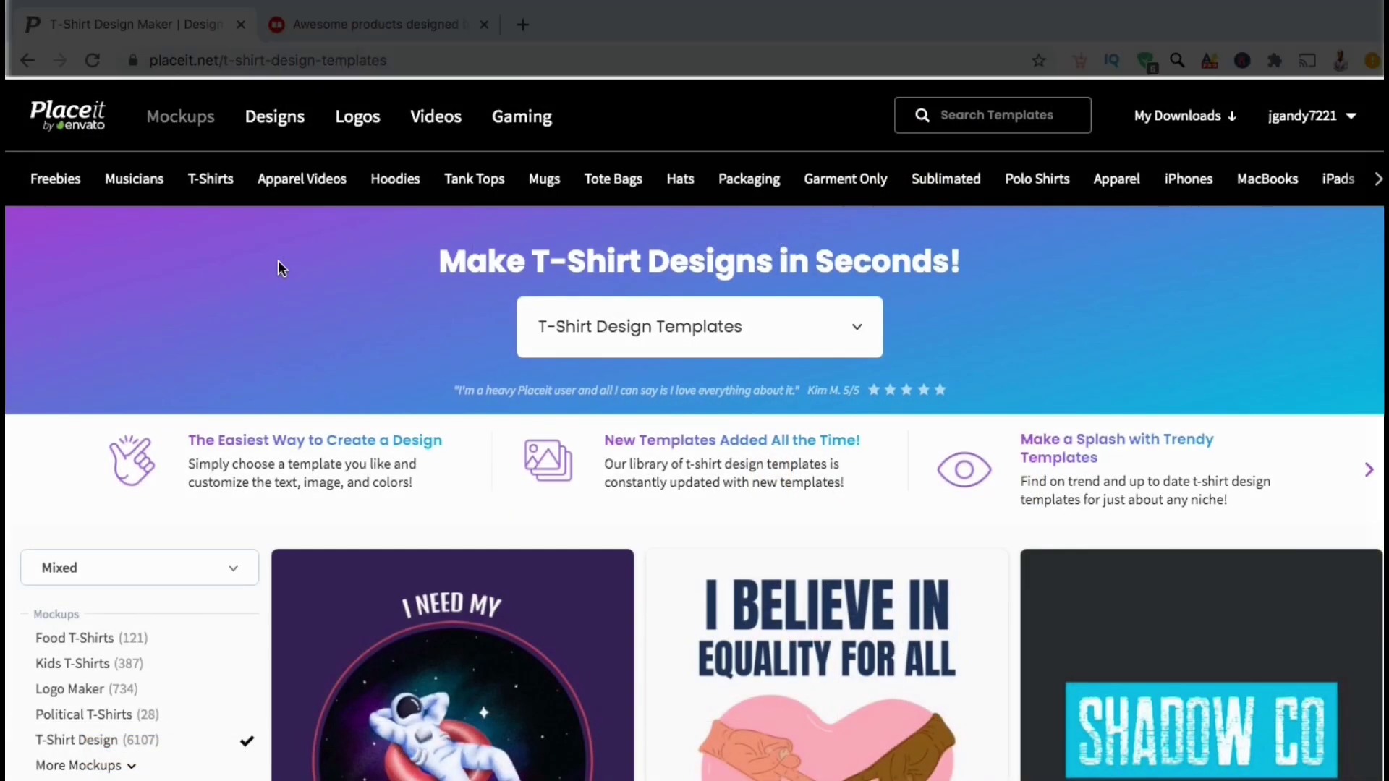
Open the Japanese warrior template for editing.
scroll(278, 268, "down", 10)
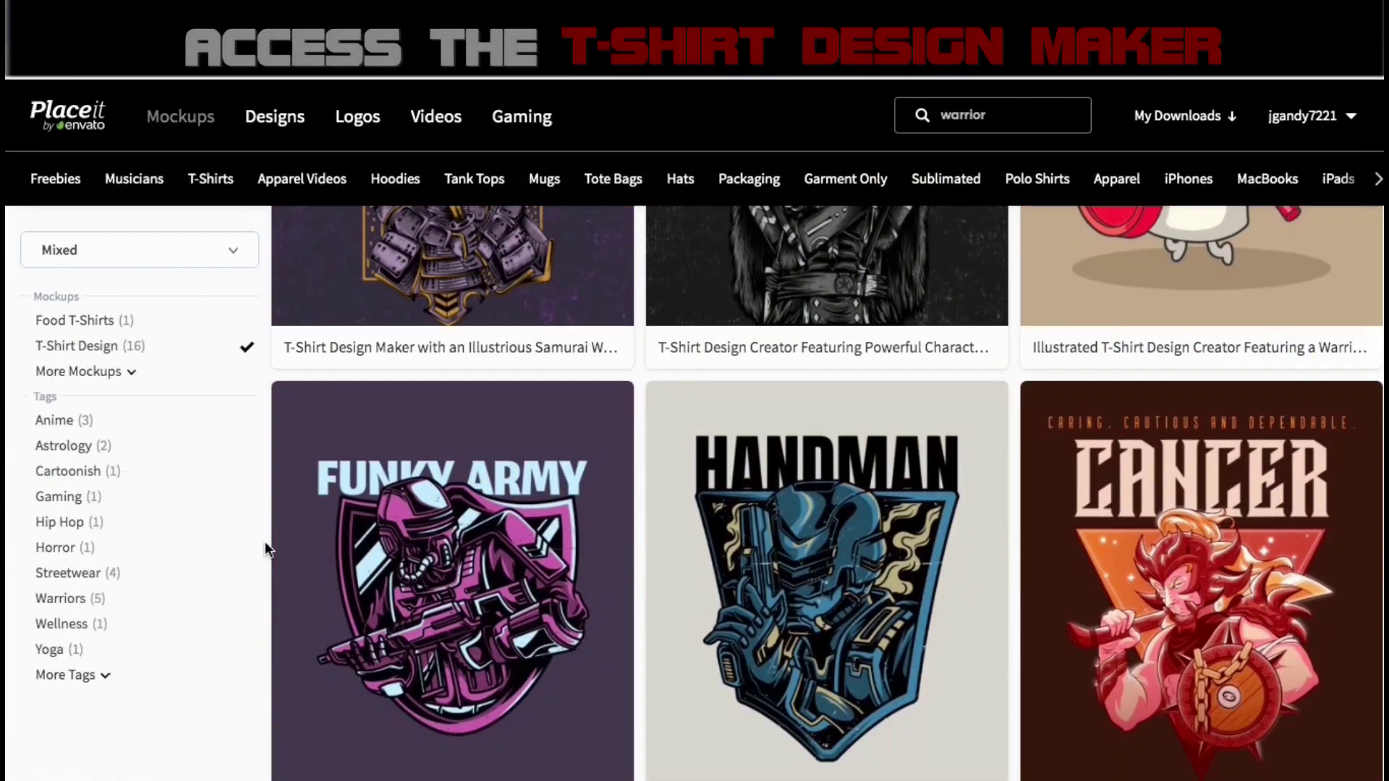
scroll(265, 549, "down", 5)
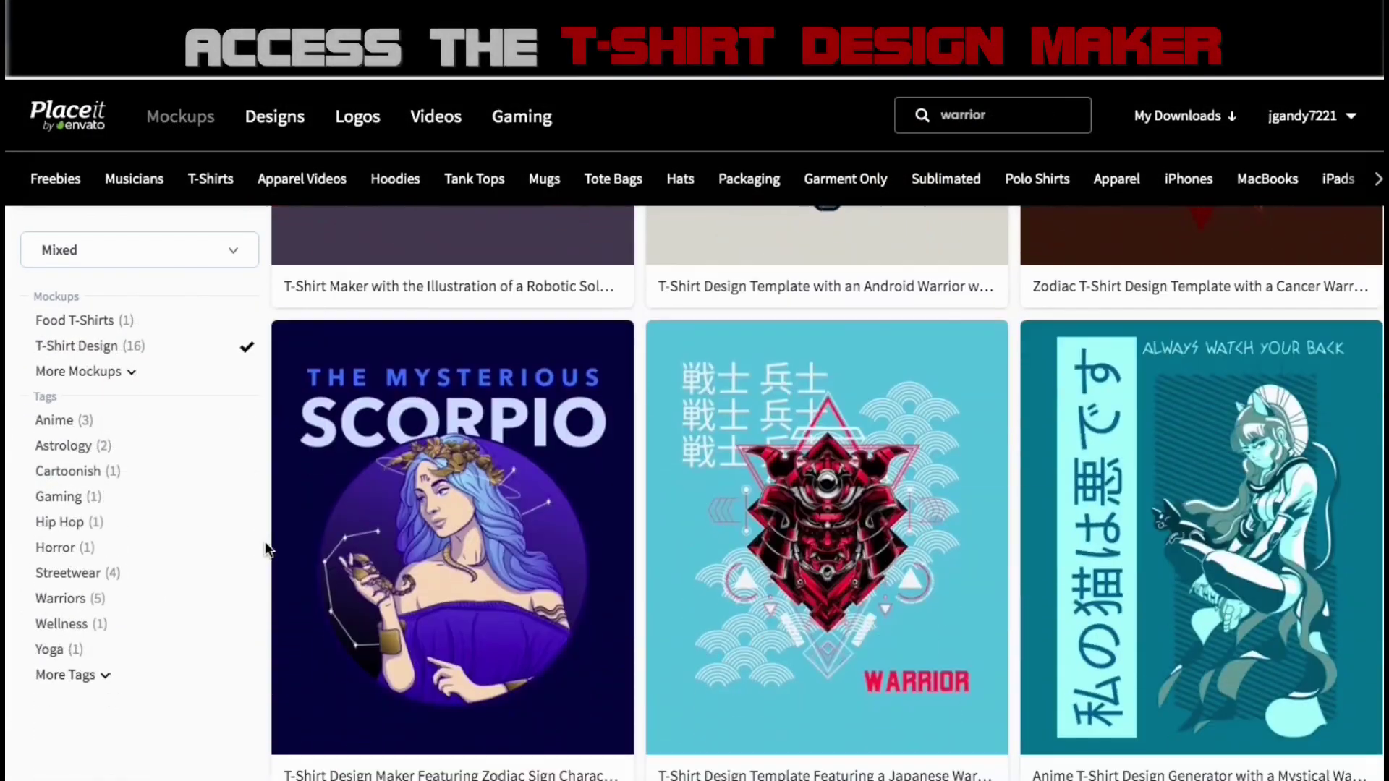
left_click(680, 546)
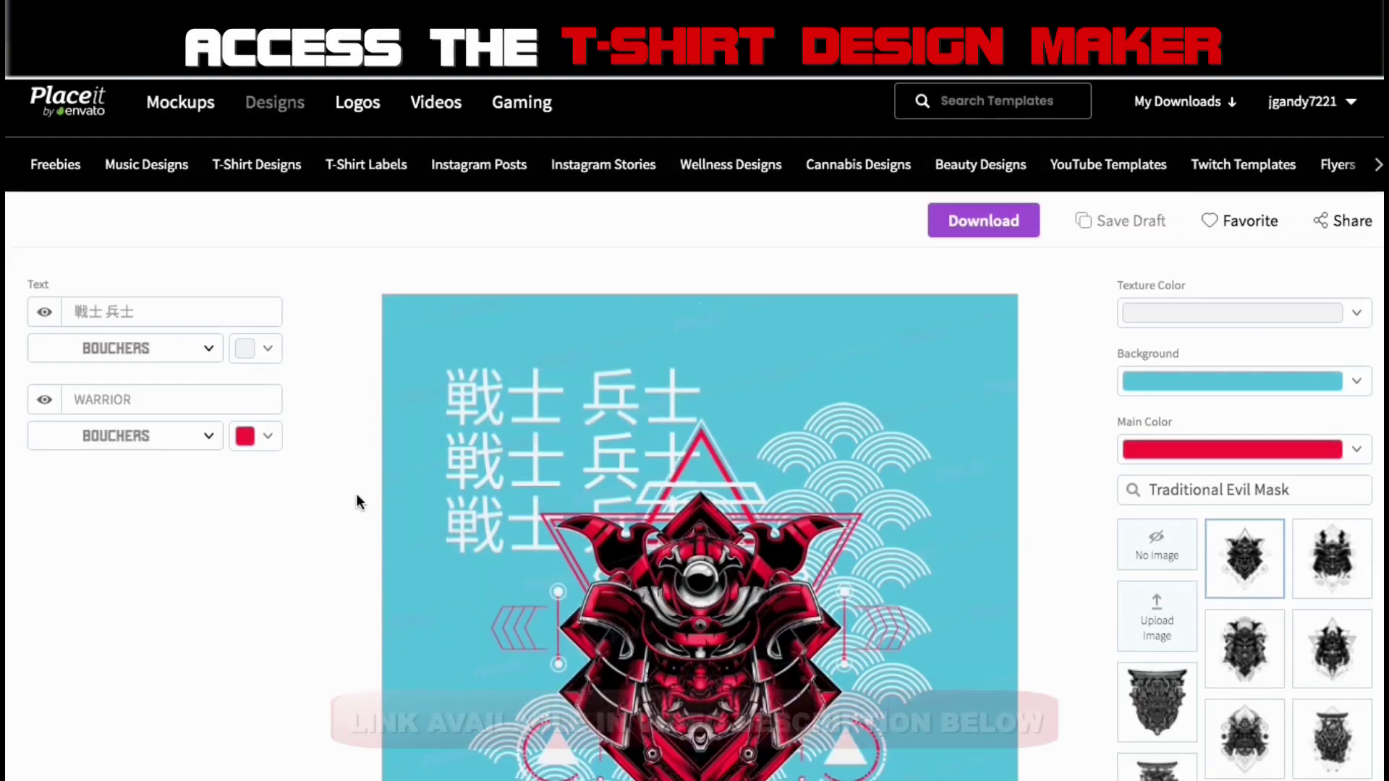
scroll(357, 496, "down", 3)
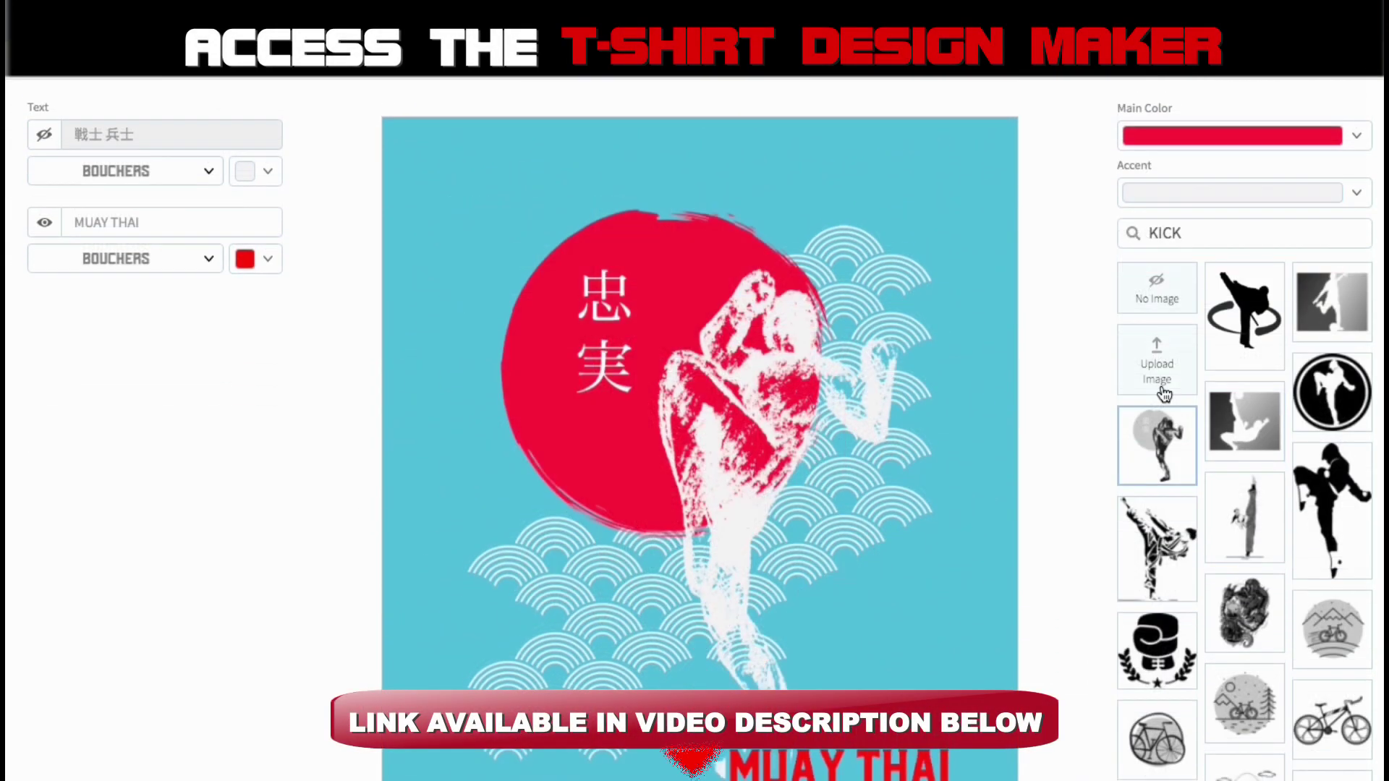
scroll(1066, 389, "down", 1)
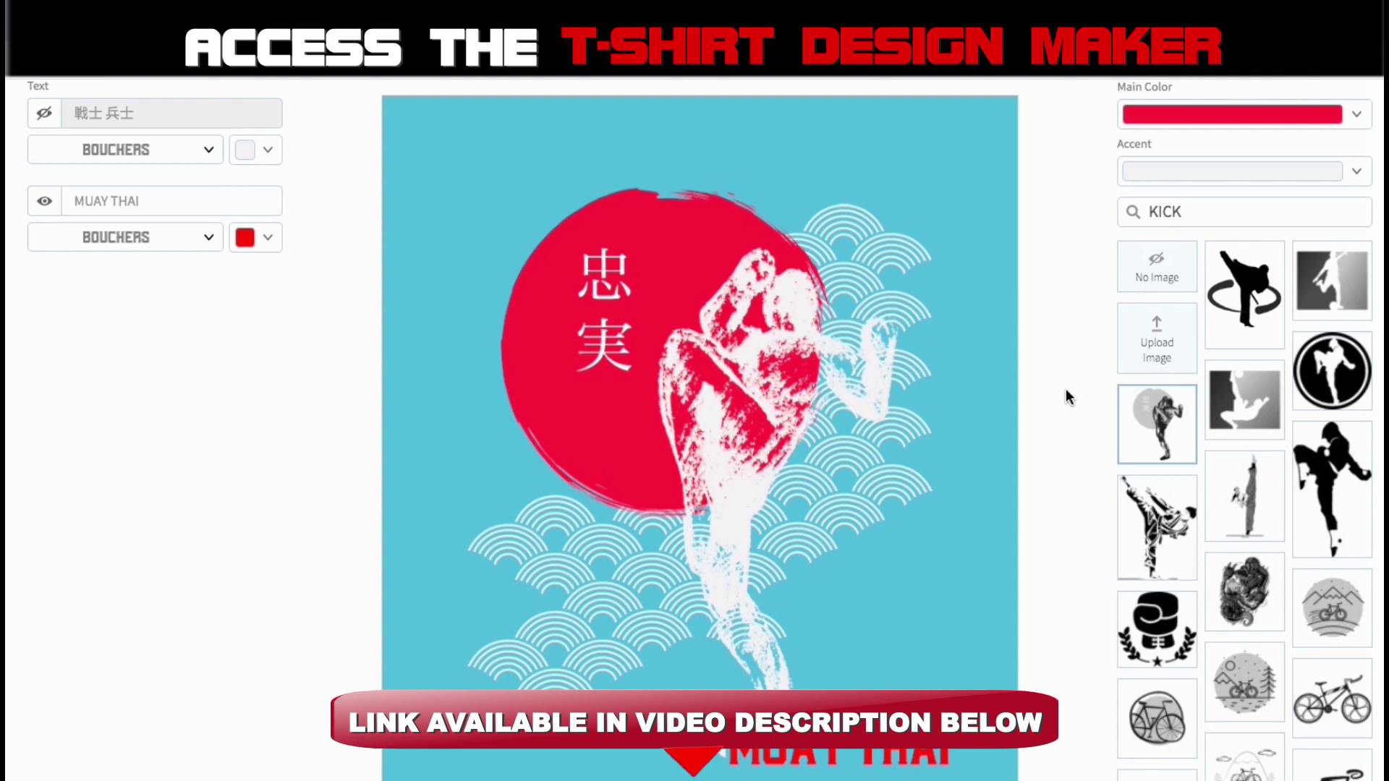
Recolour the Muay Thai design with a dark grey background and a bright red circle.
left_click(1278, 115)
left_click(1068, 366)
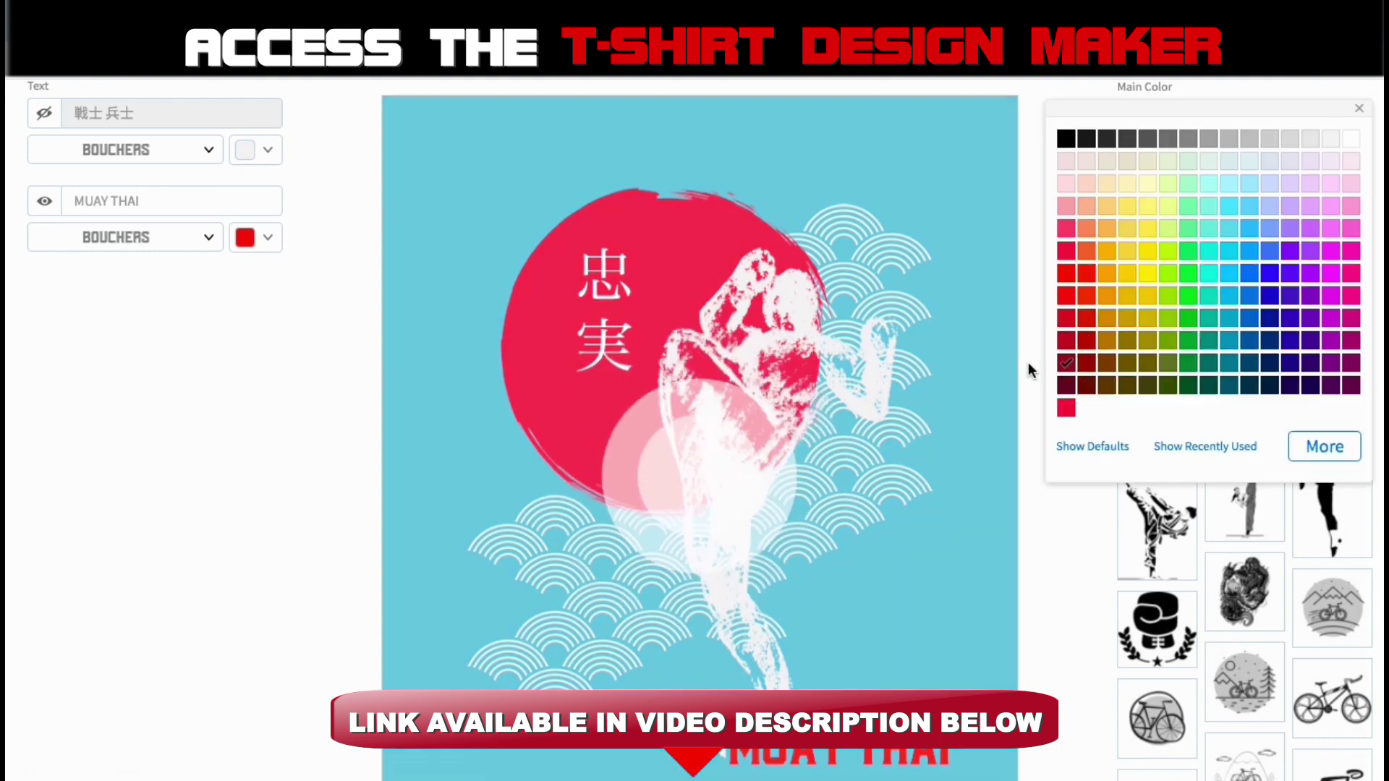
left_click(1024, 369)
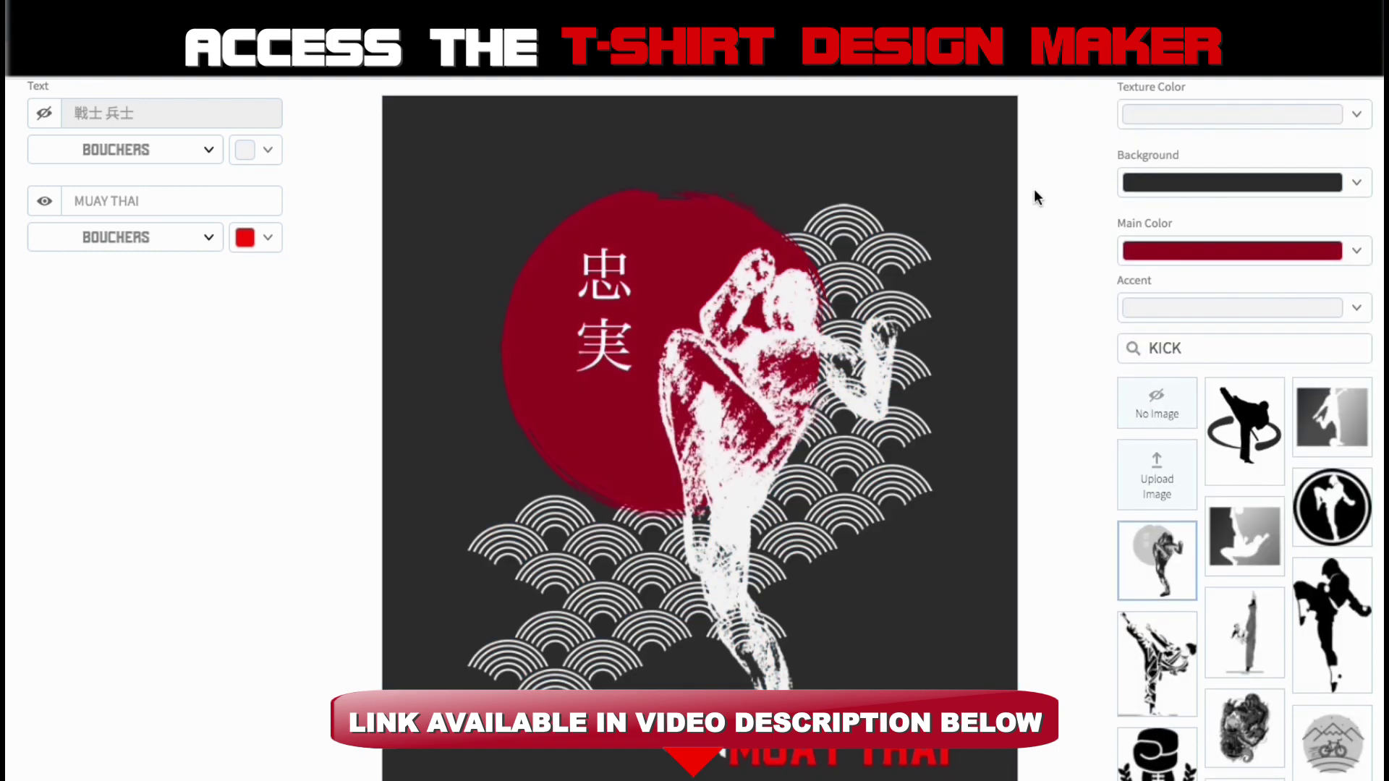
left_click(1152, 253)
left_click(1122, 323)
left_click(1033, 454)
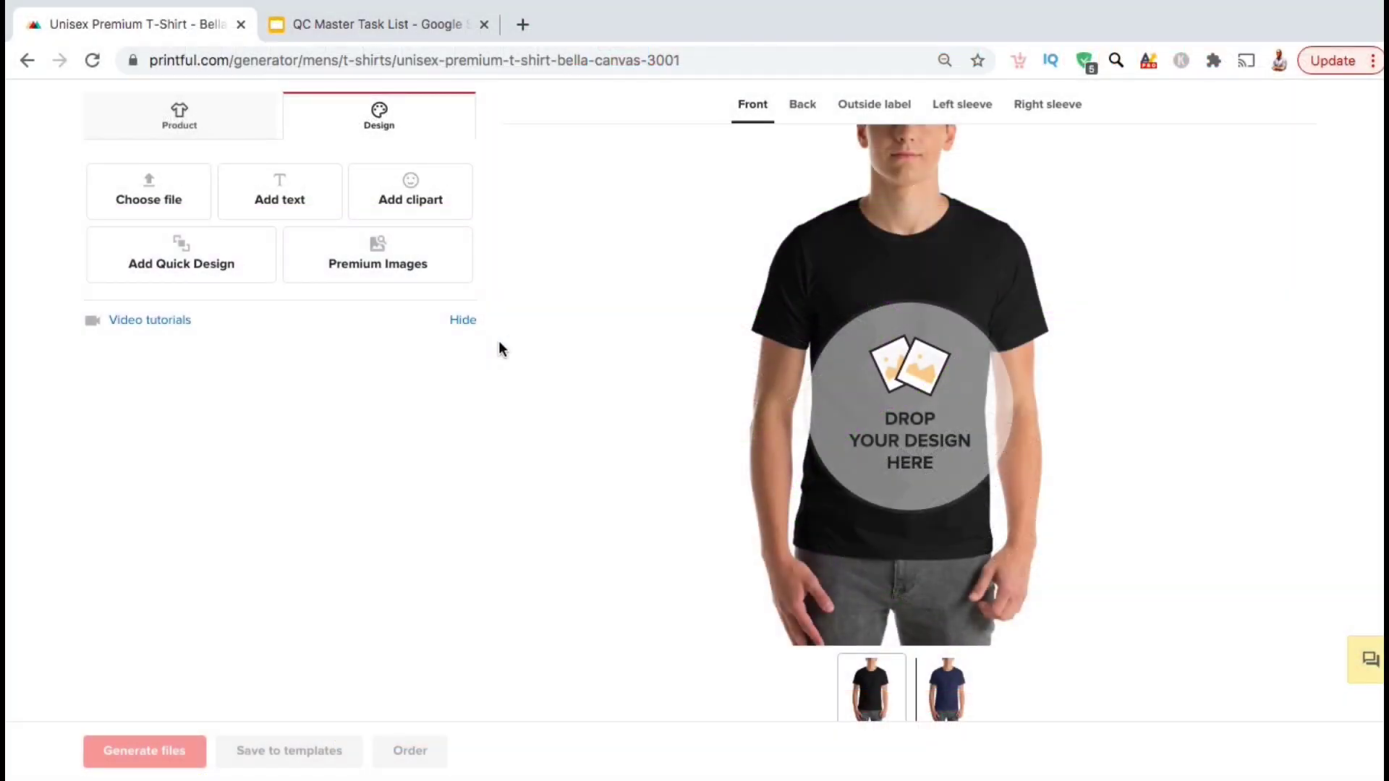
Upload AlienSpace.png from the Desktop to the file library and place it on the tee's front.
left_click(168, 211)
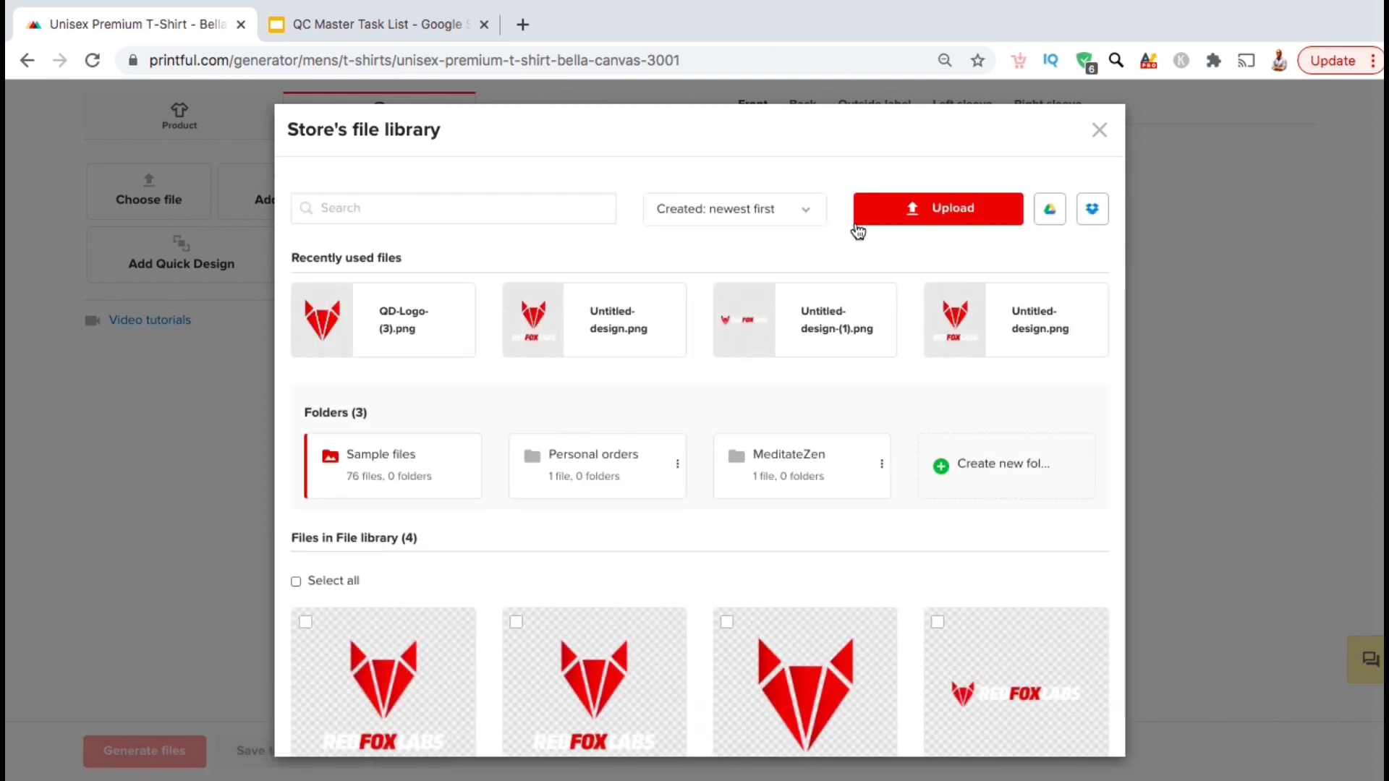
left_click(890, 220)
scroll(791, 132, "down", 2)
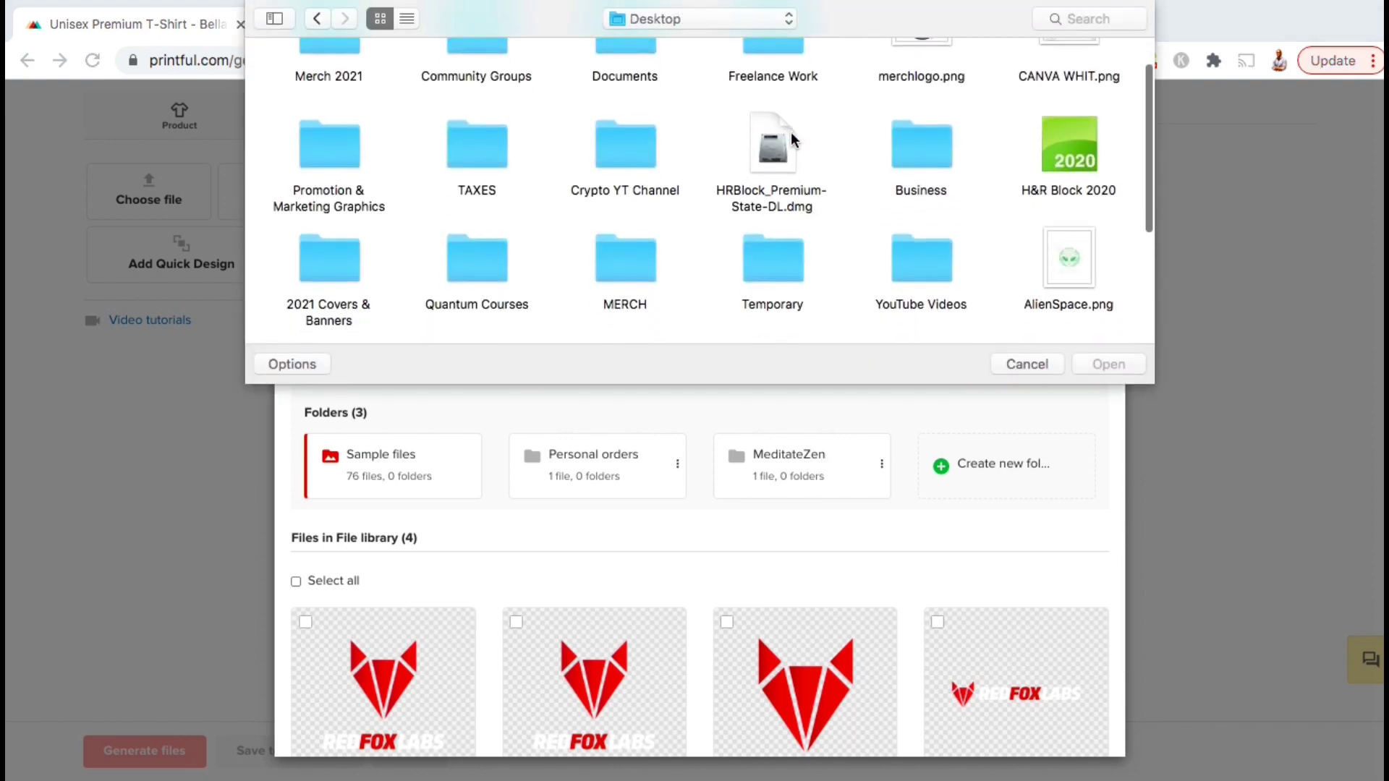
double_click(1067, 246)
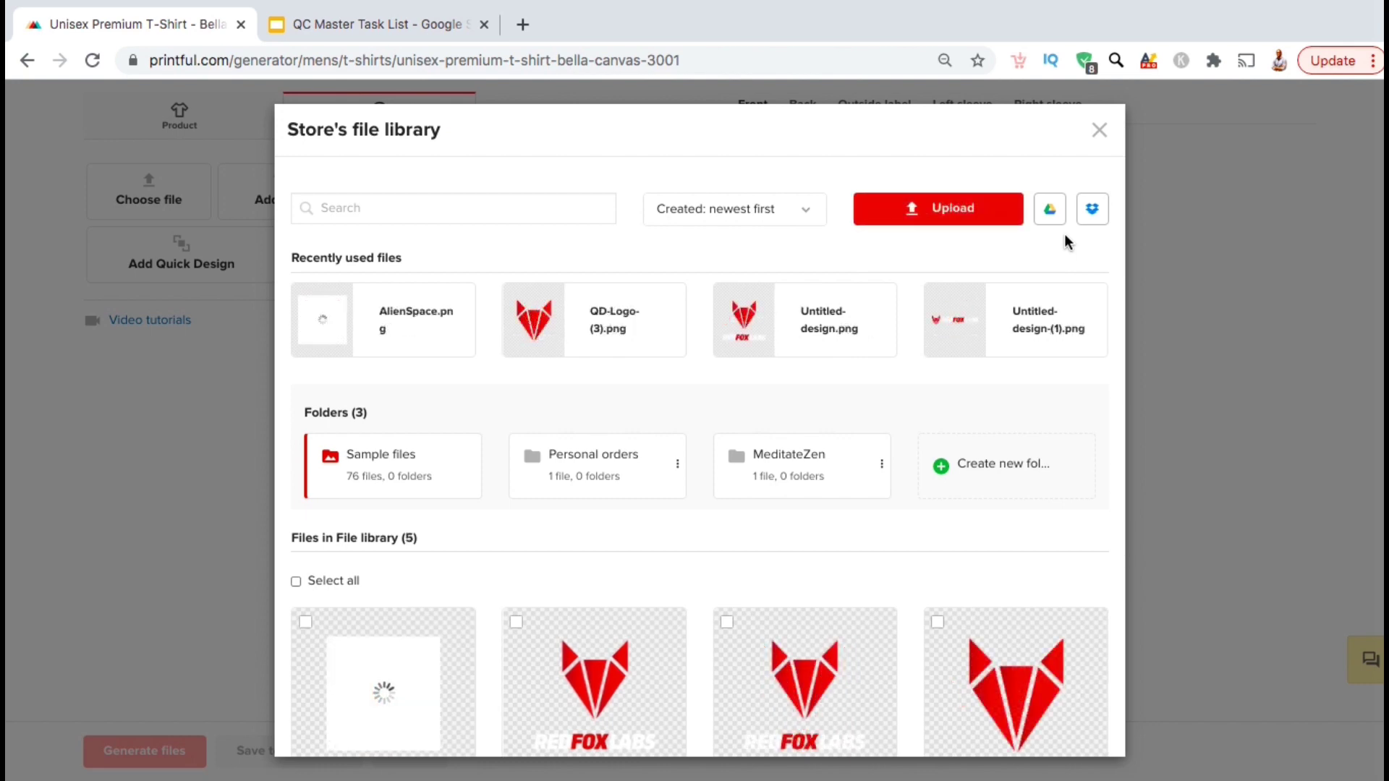
scroll(1065, 233, "down", 5)
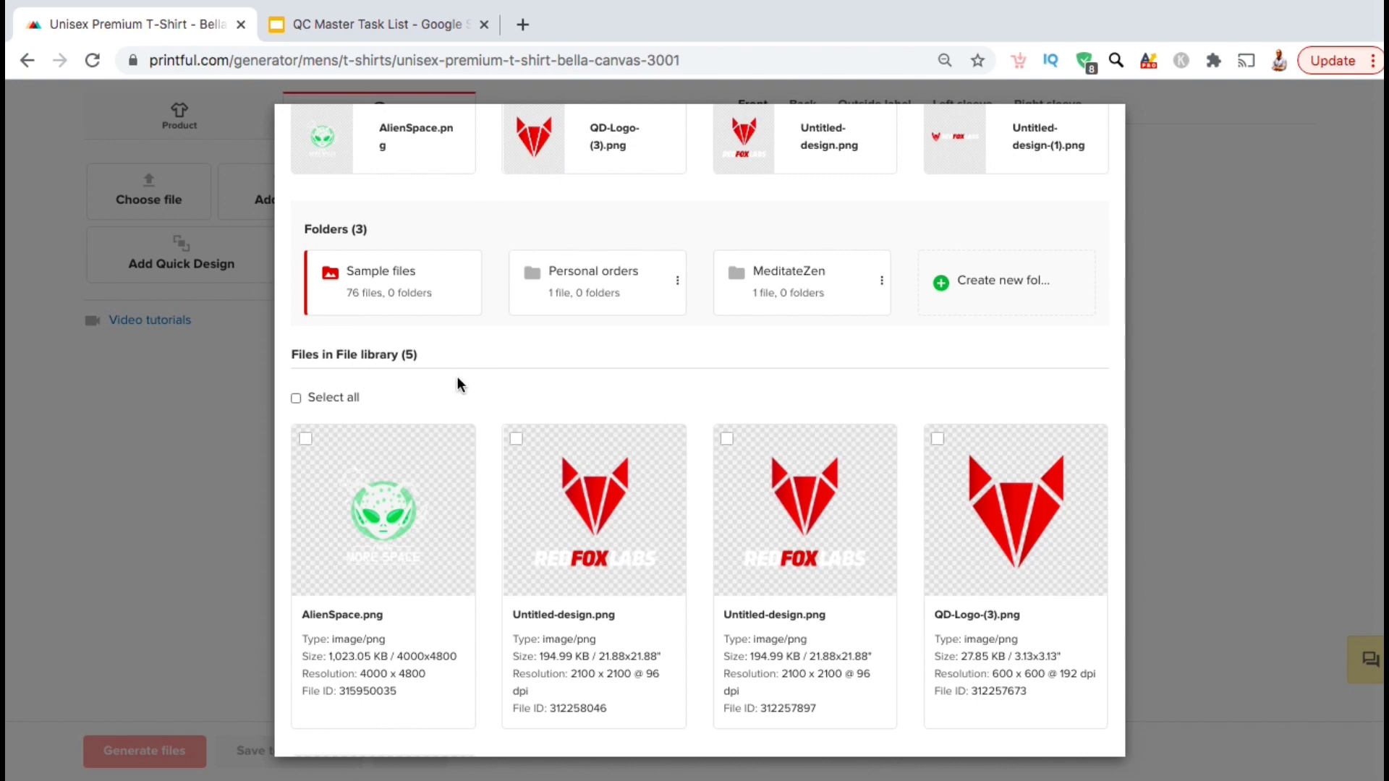
left_click(305, 439)
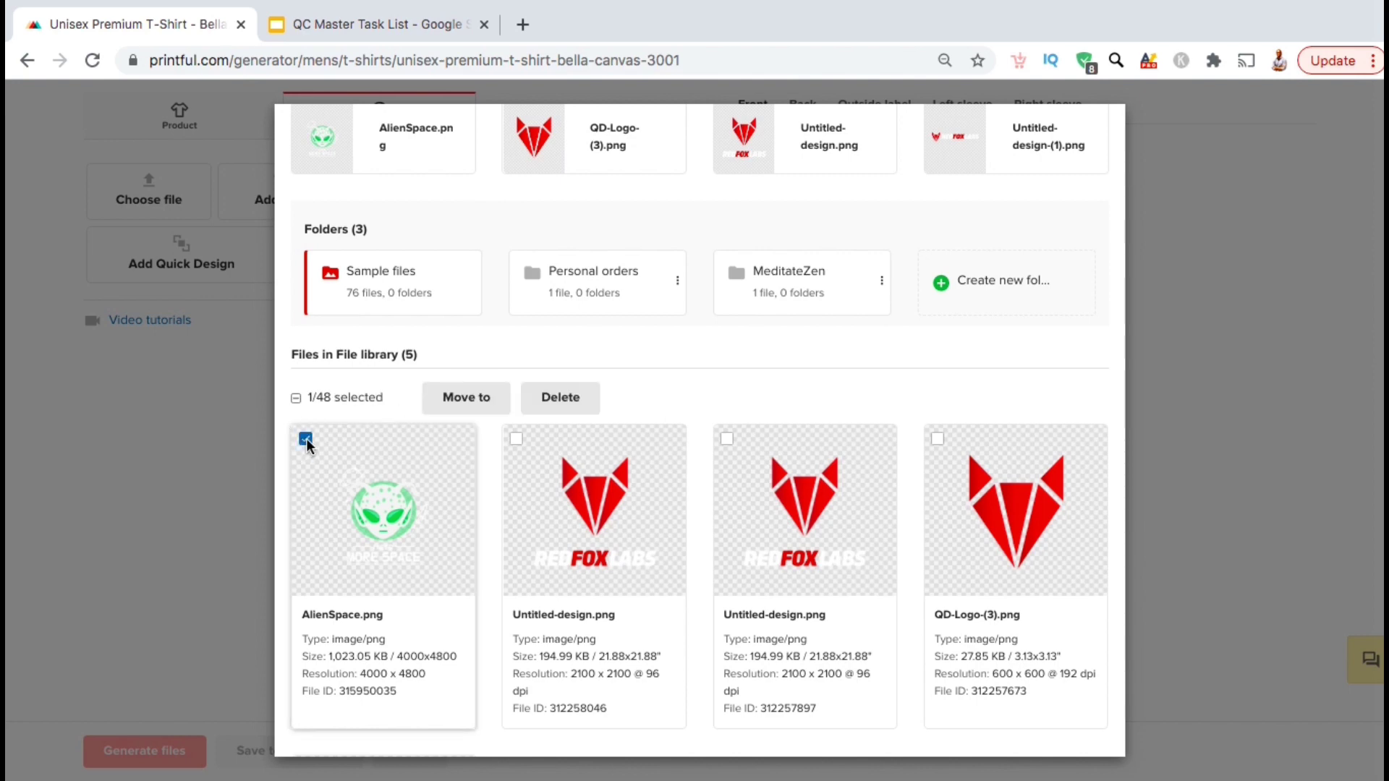
mouse_move(340, 448)
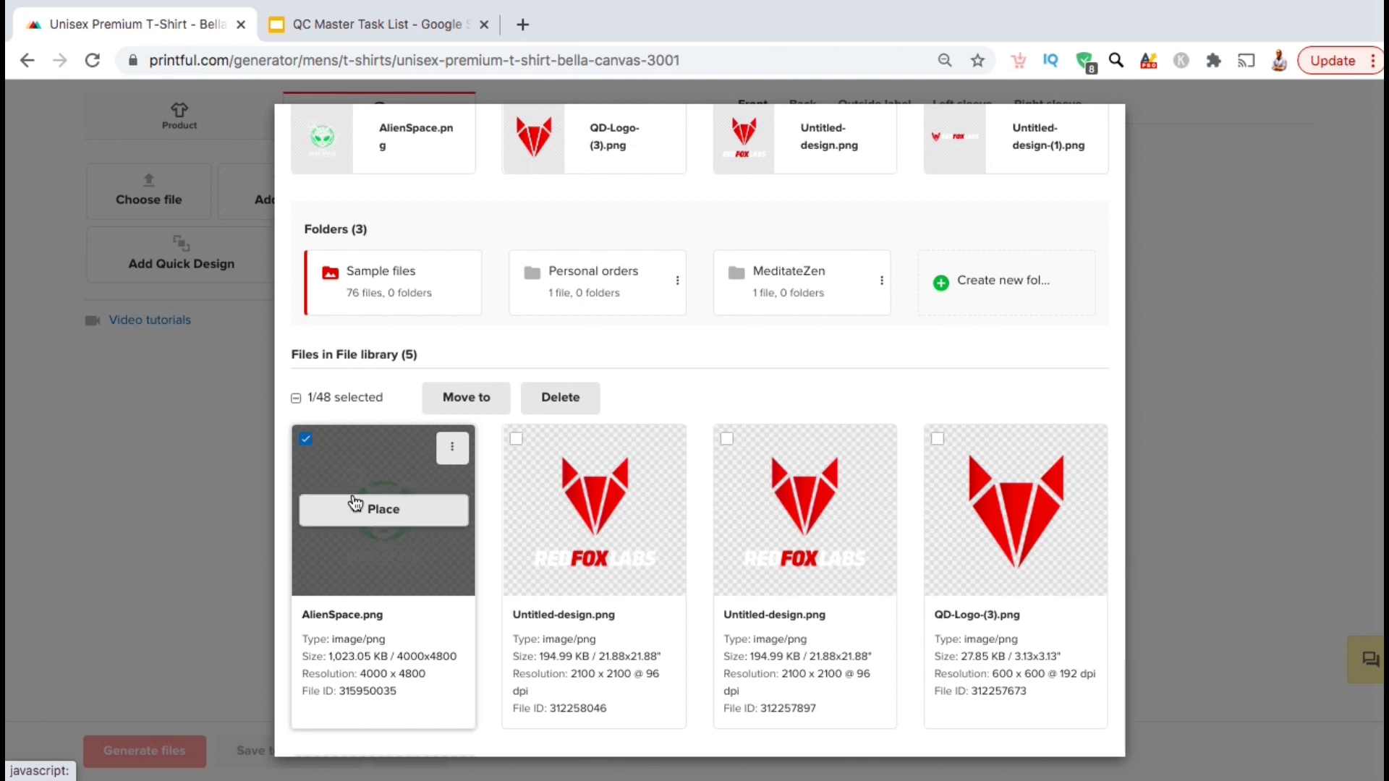
left_click(391, 515)
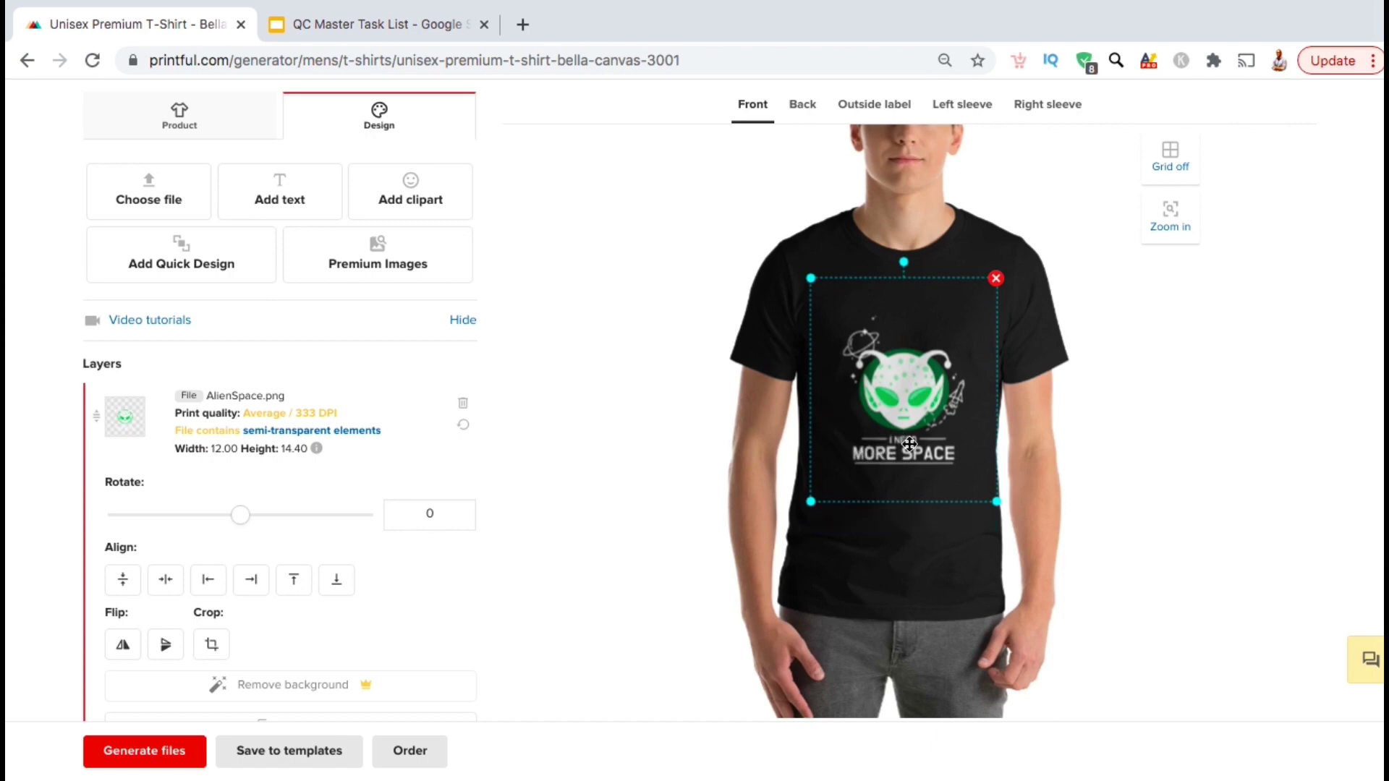
Shrink and raise the AlienSpace design, cropping its top edge, to 10.94 × 13.05.
left_click_drag(997, 503, 975, 477)
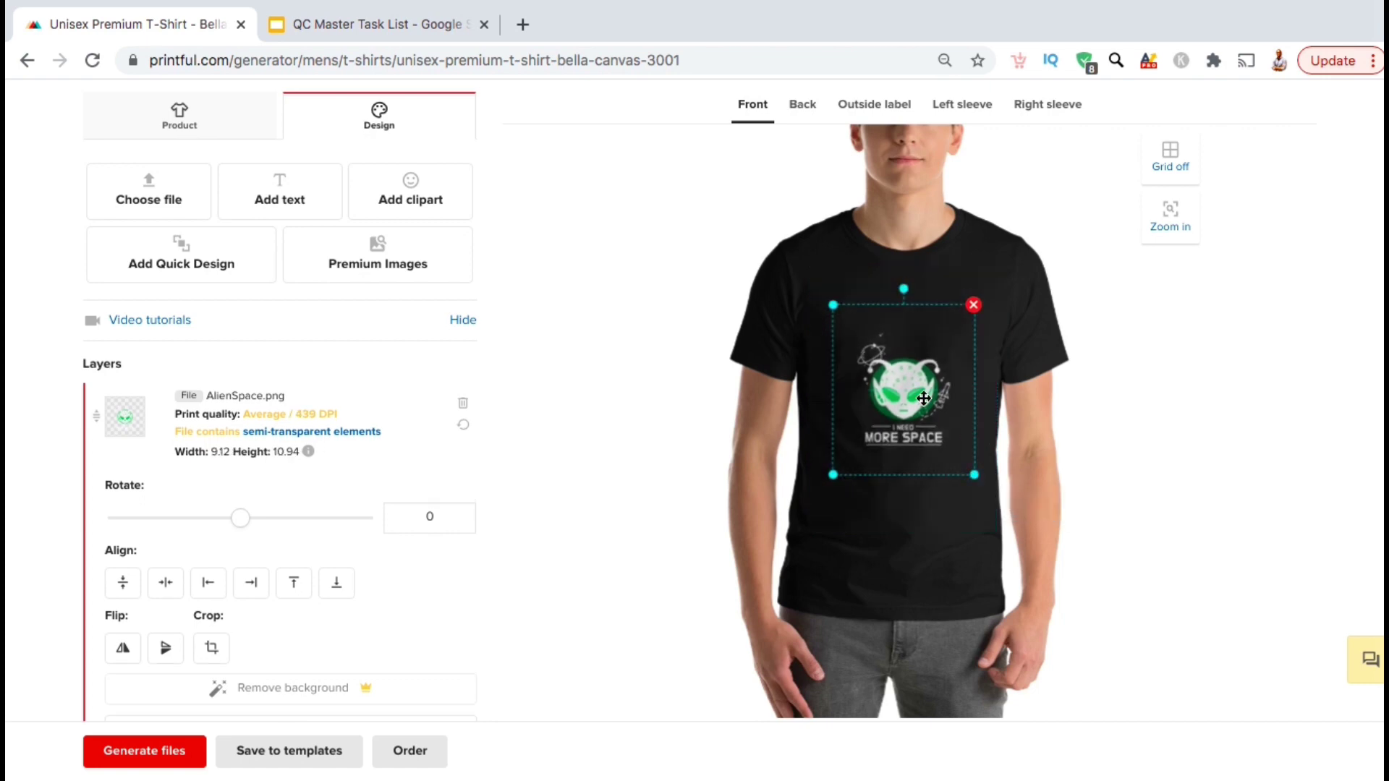
left_click_drag(924, 399, 929, 354)
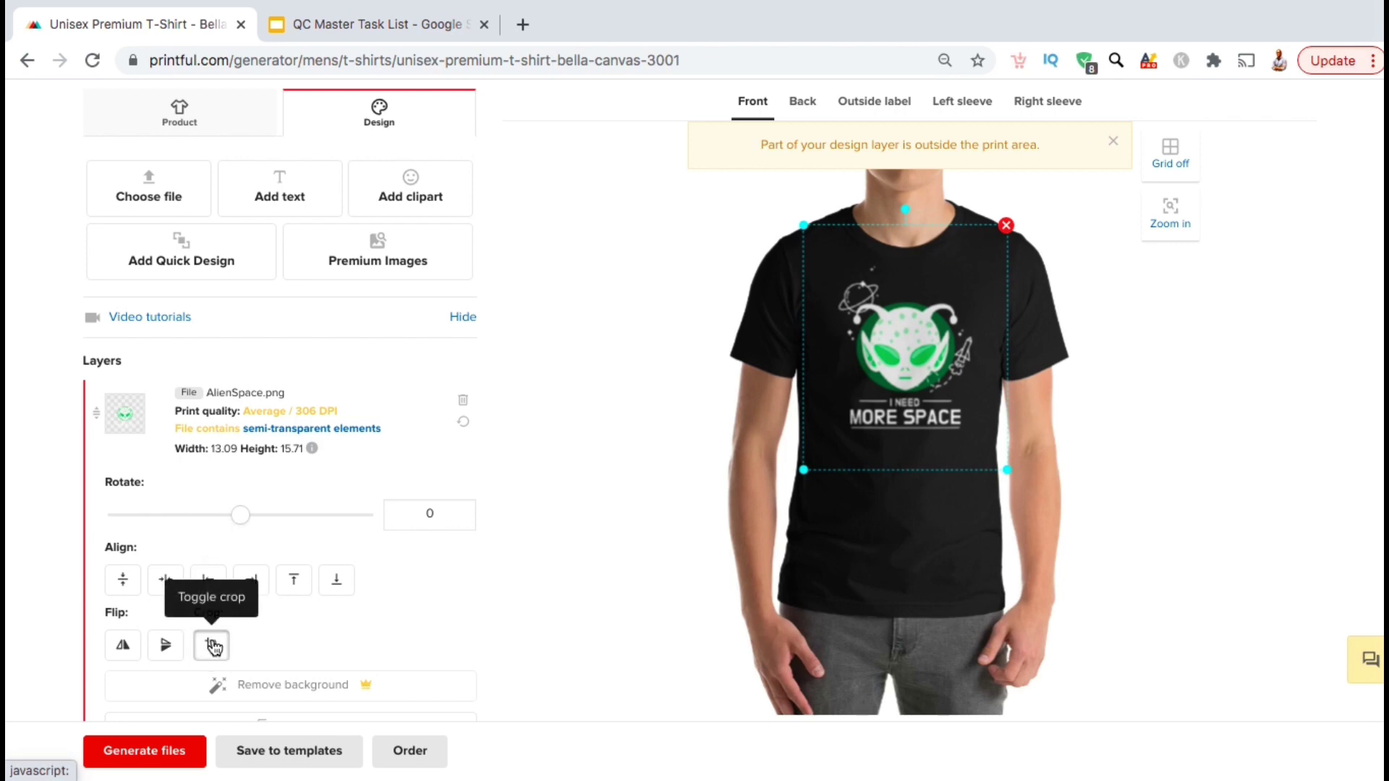
left_click(211, 648)
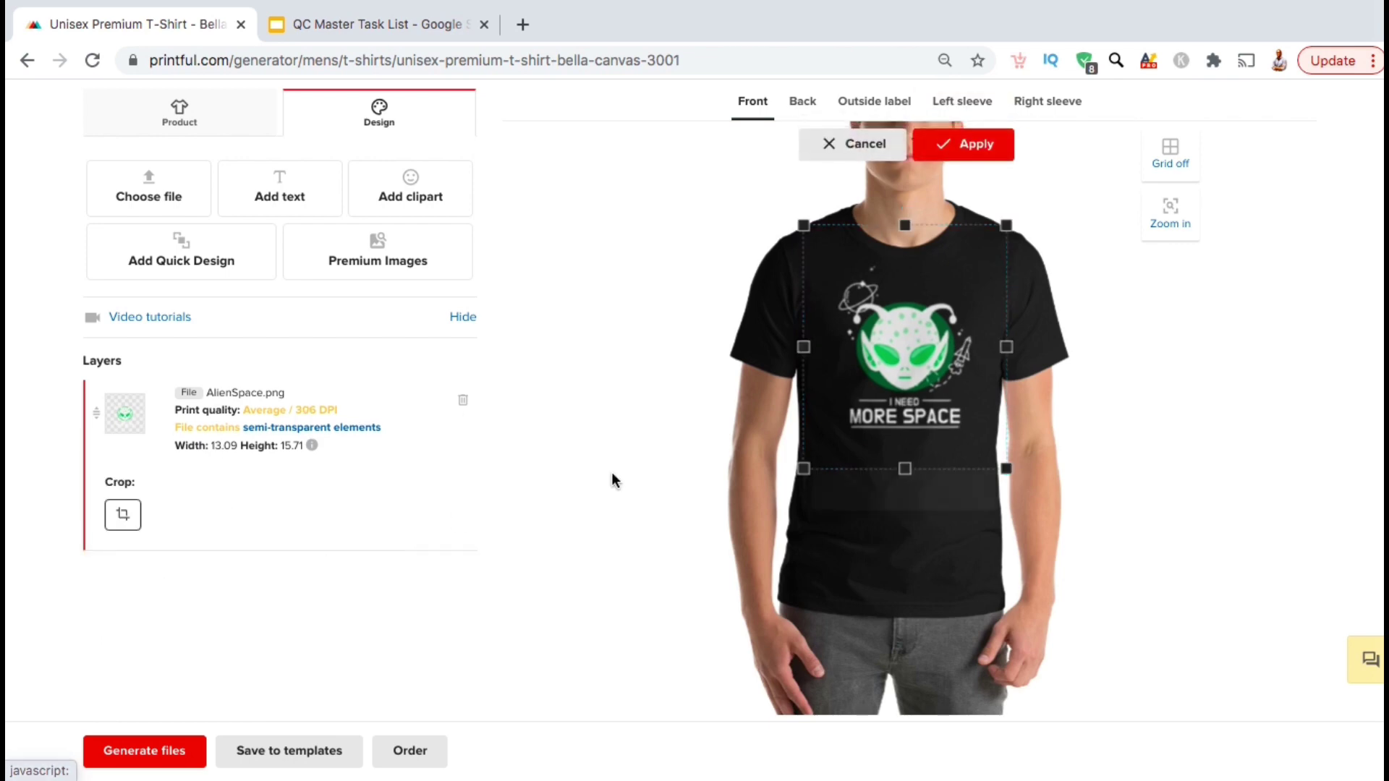
left_click_drag(904, 225, 906, 267)
key("Return")
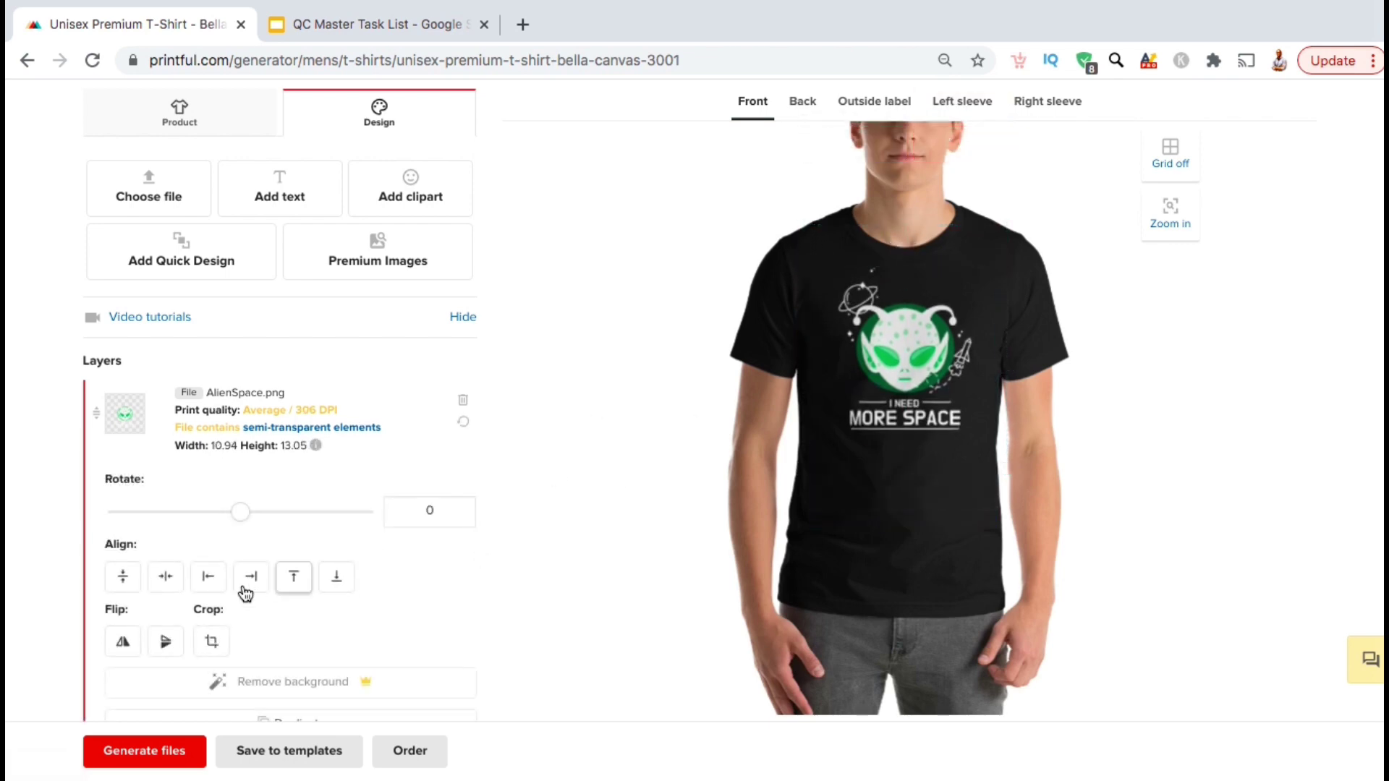
Center the design horizontally, check the back and sleeve views, then start generating mockup files.
left_click(169, 582)
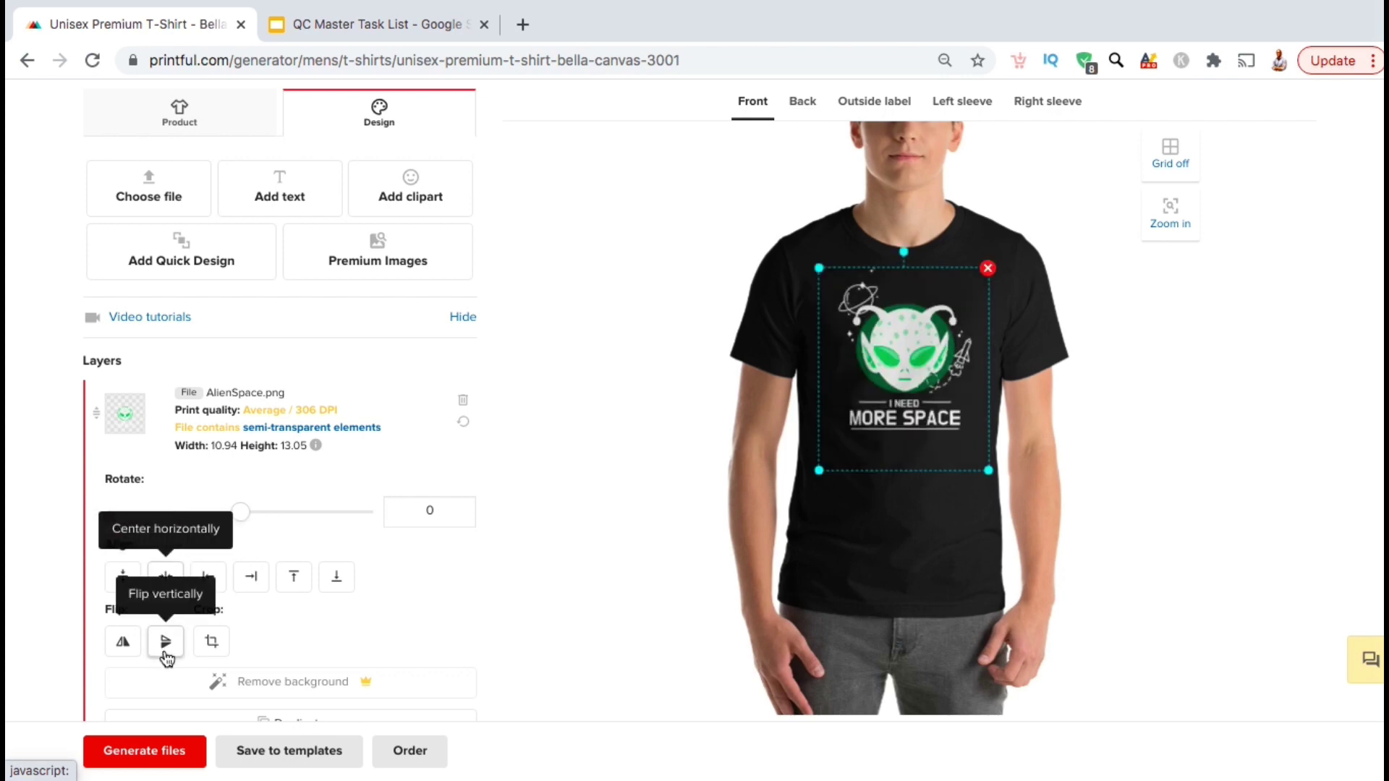
left_click(166, 643)
left_click(166, 643)
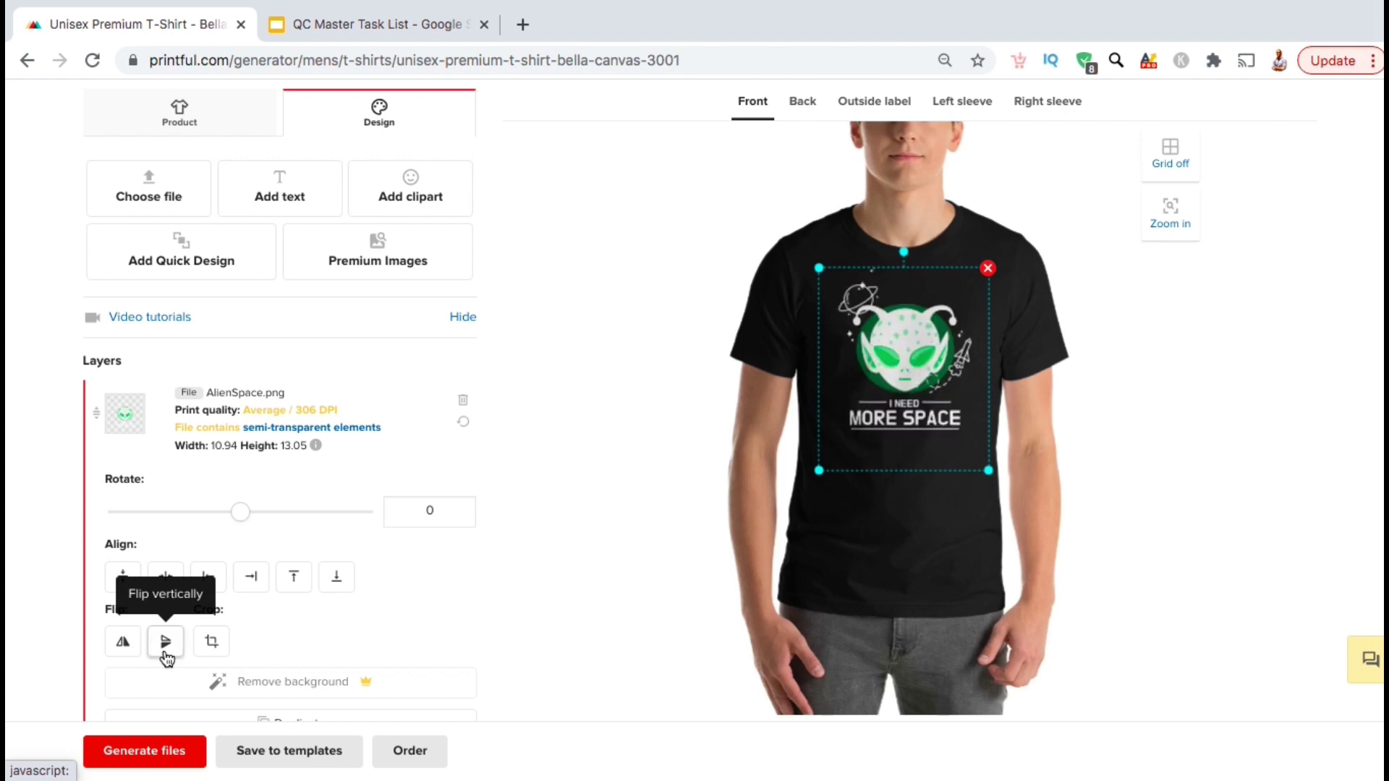
scroll(904, 277, "down", 1)
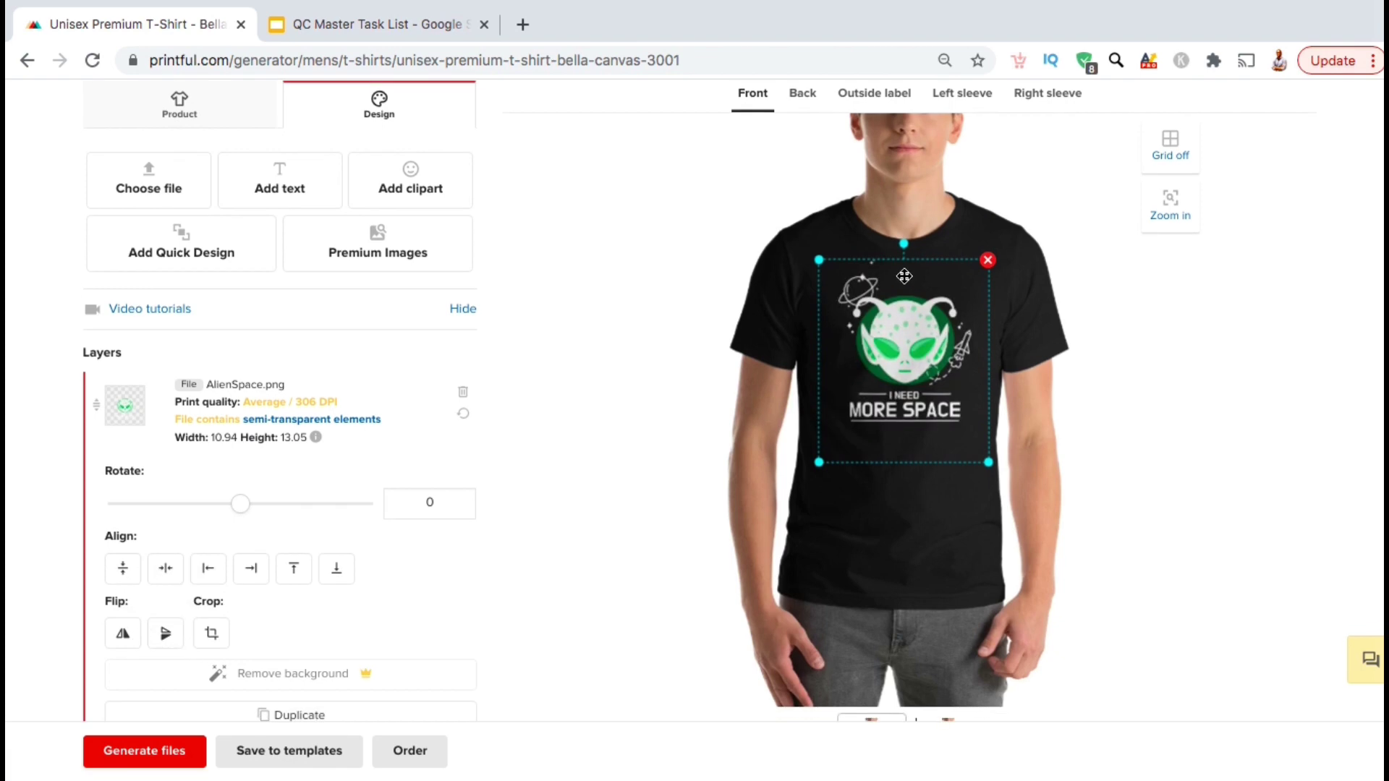
left_click(805, 103)
left_click(1047, 96)
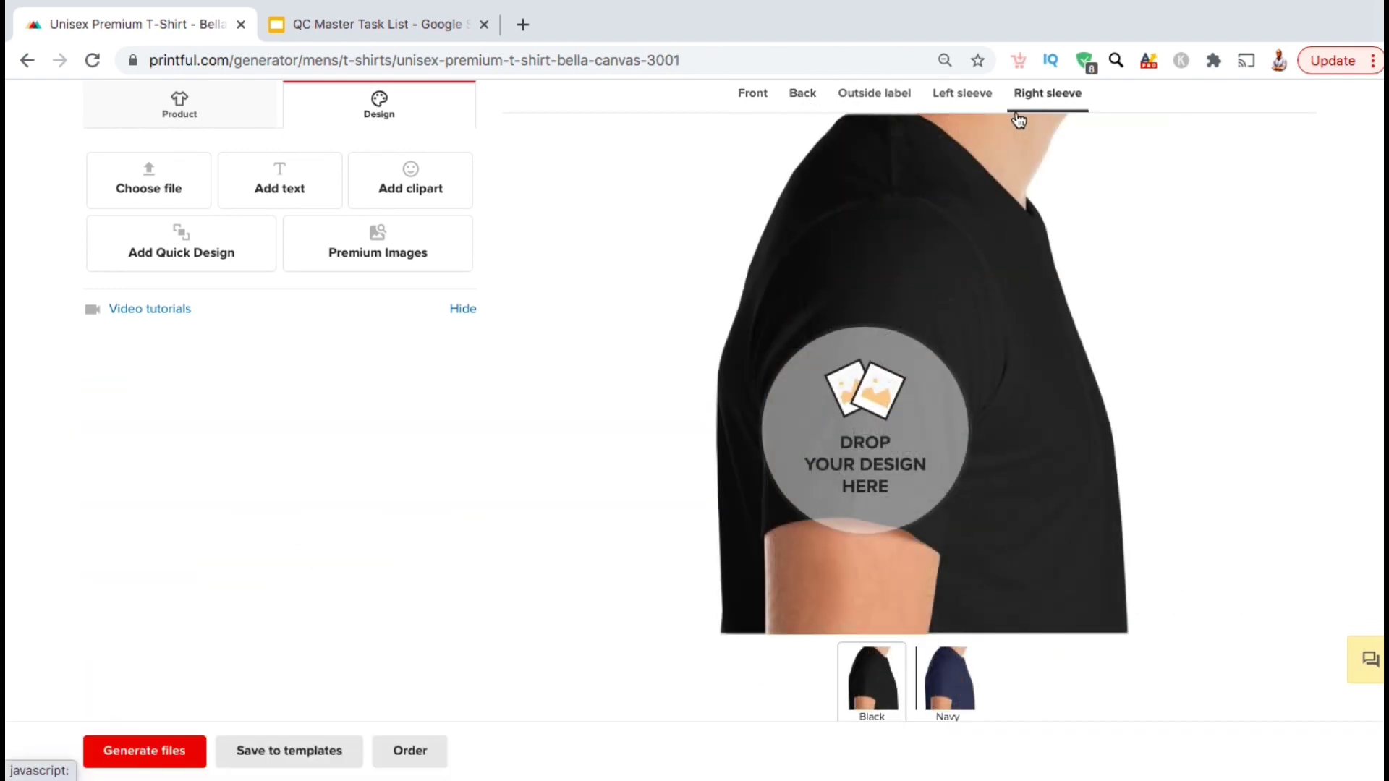
left_click(754, 95)
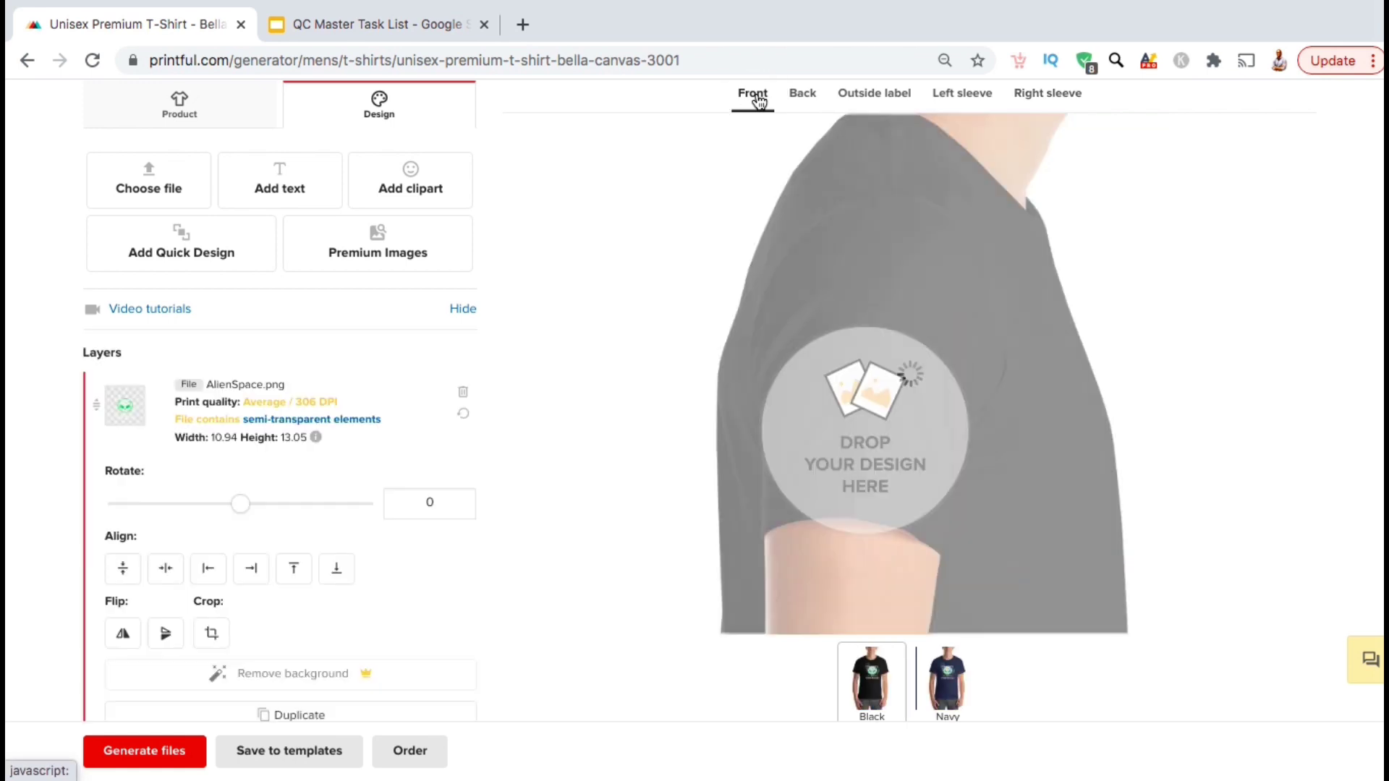
left_click(640, 418)
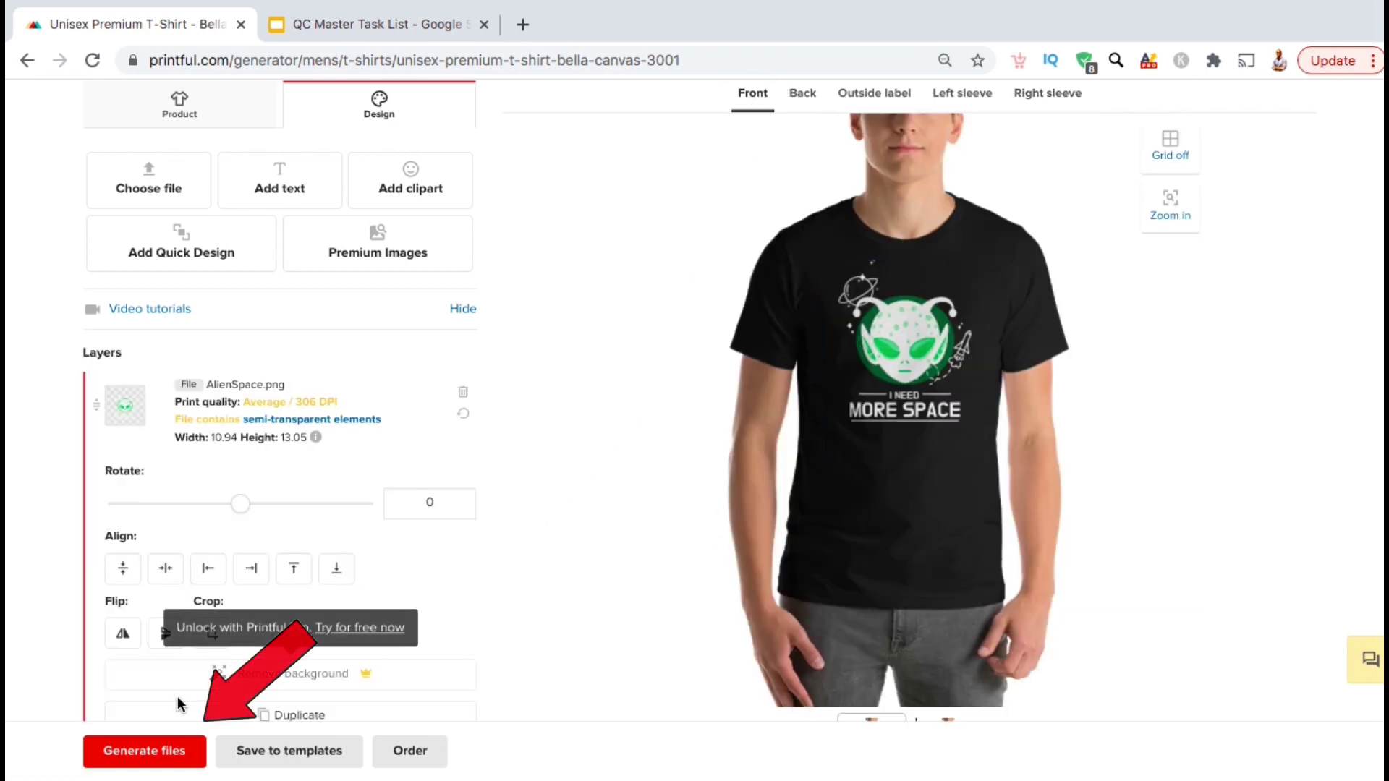
left_click(155, 754)
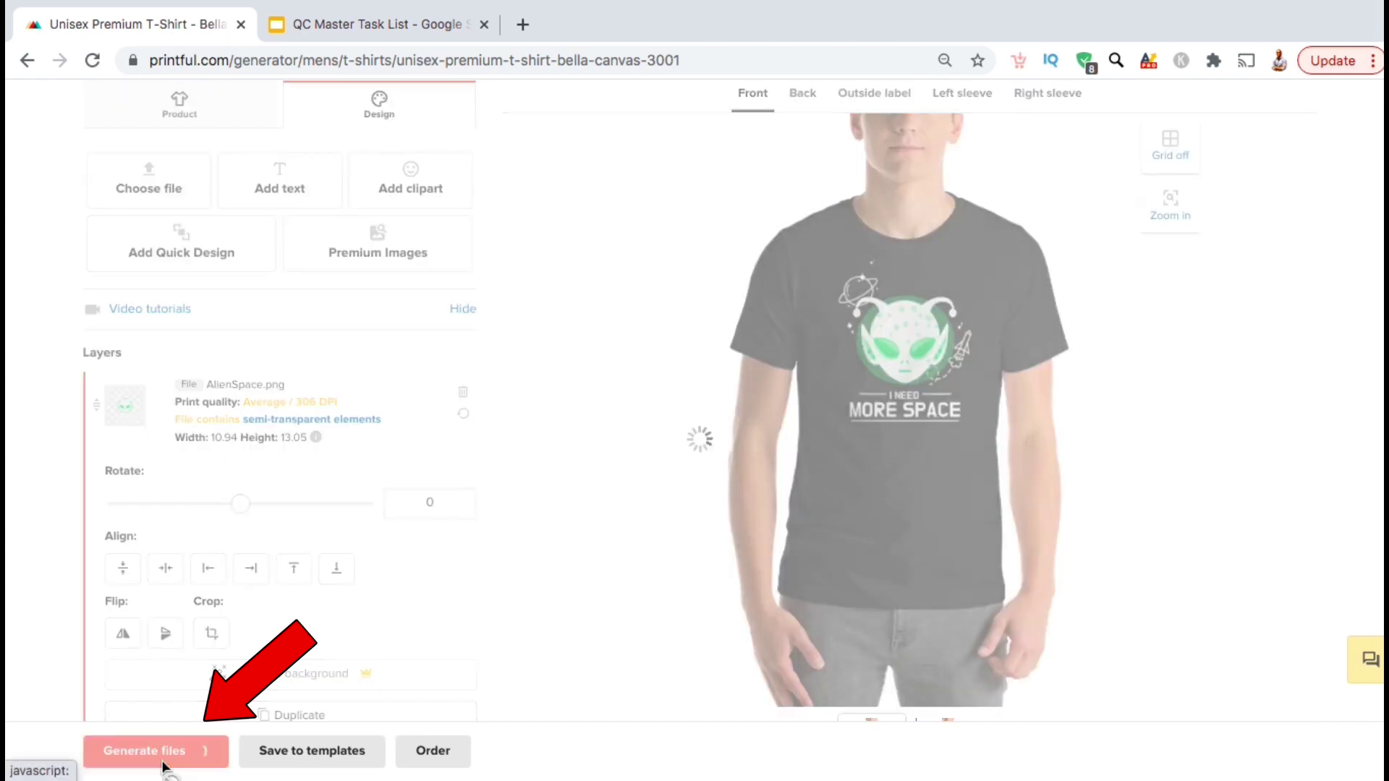
Tick the Women's 3, Flat, Men's Lifestyle and Halloween mockup styles.
scroll(113, 397, "down", 3)
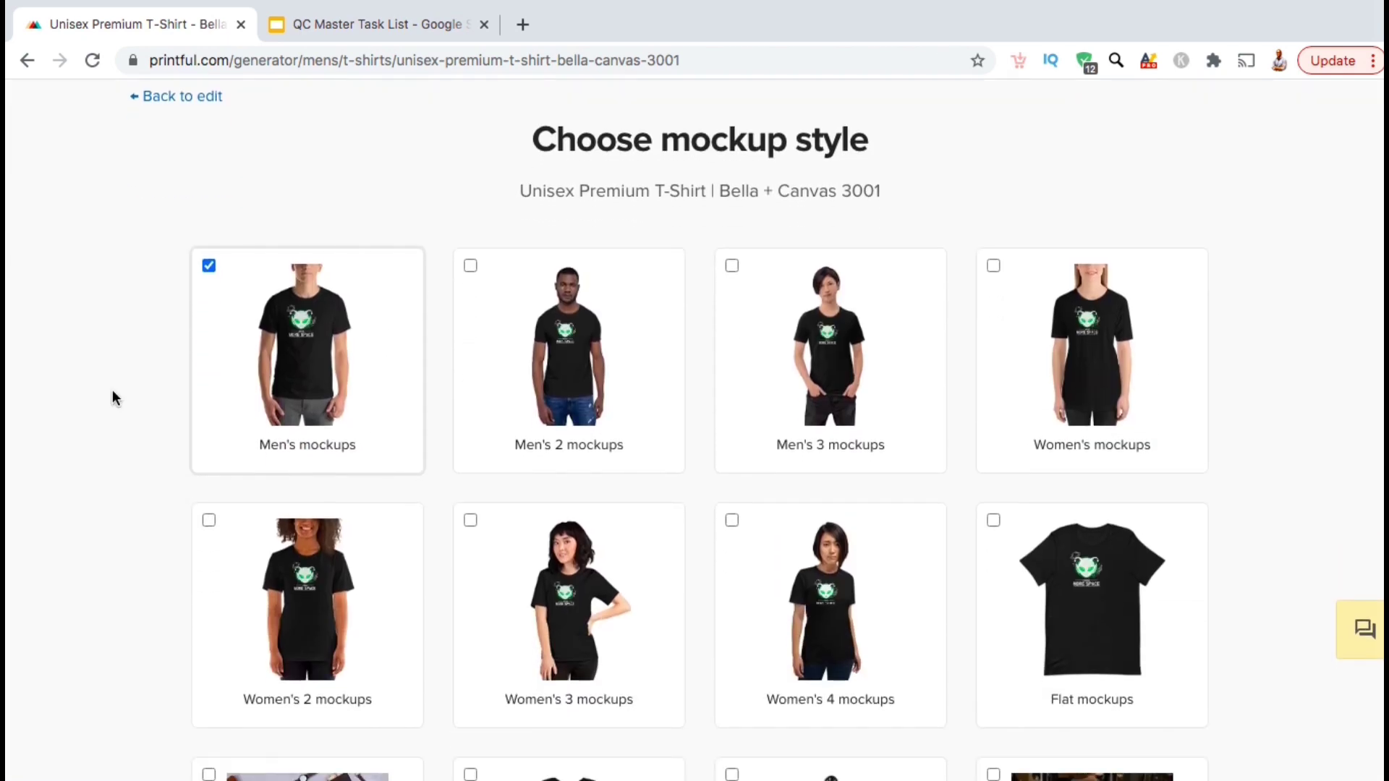
scroll(112, 397, "down", 1)
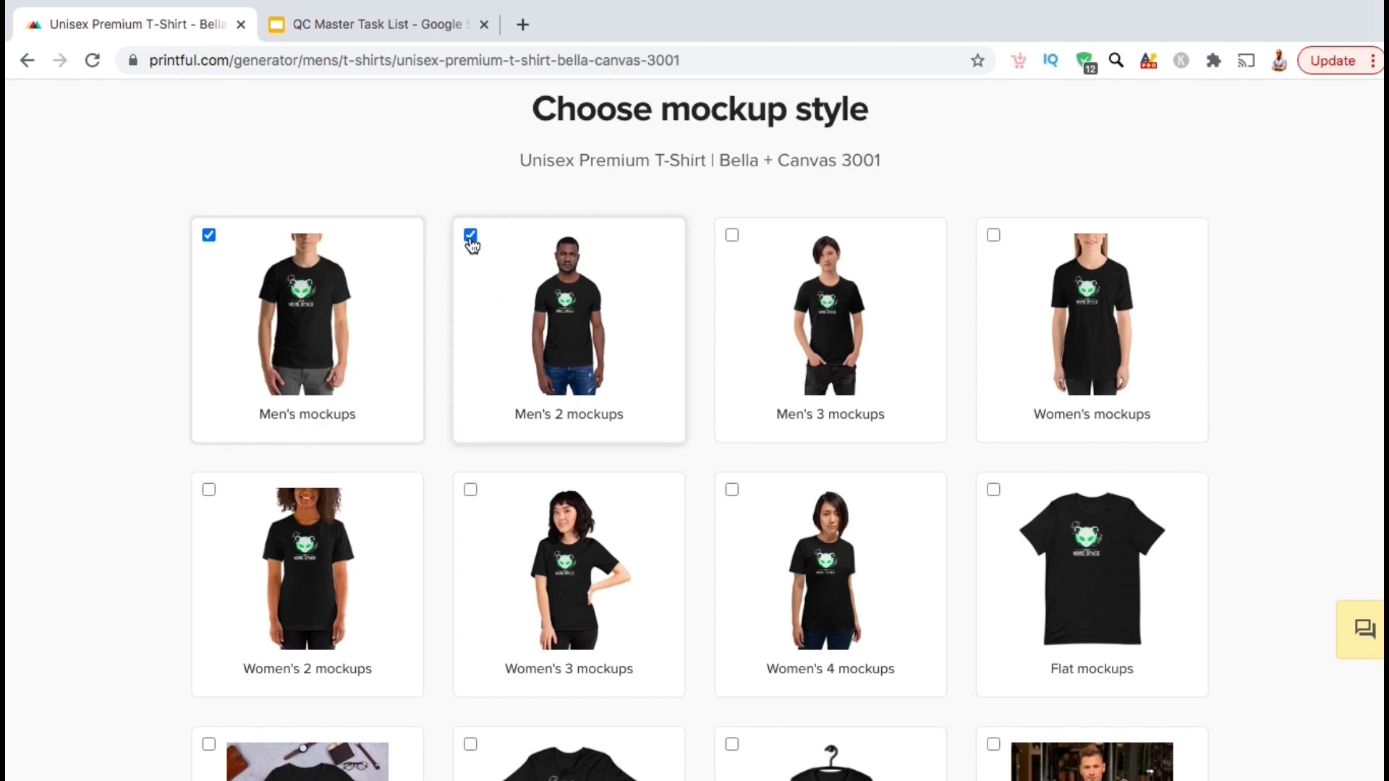
left_click(470, 490)
left_click(993, 490)
scroll(1244, 456, "down", 5)
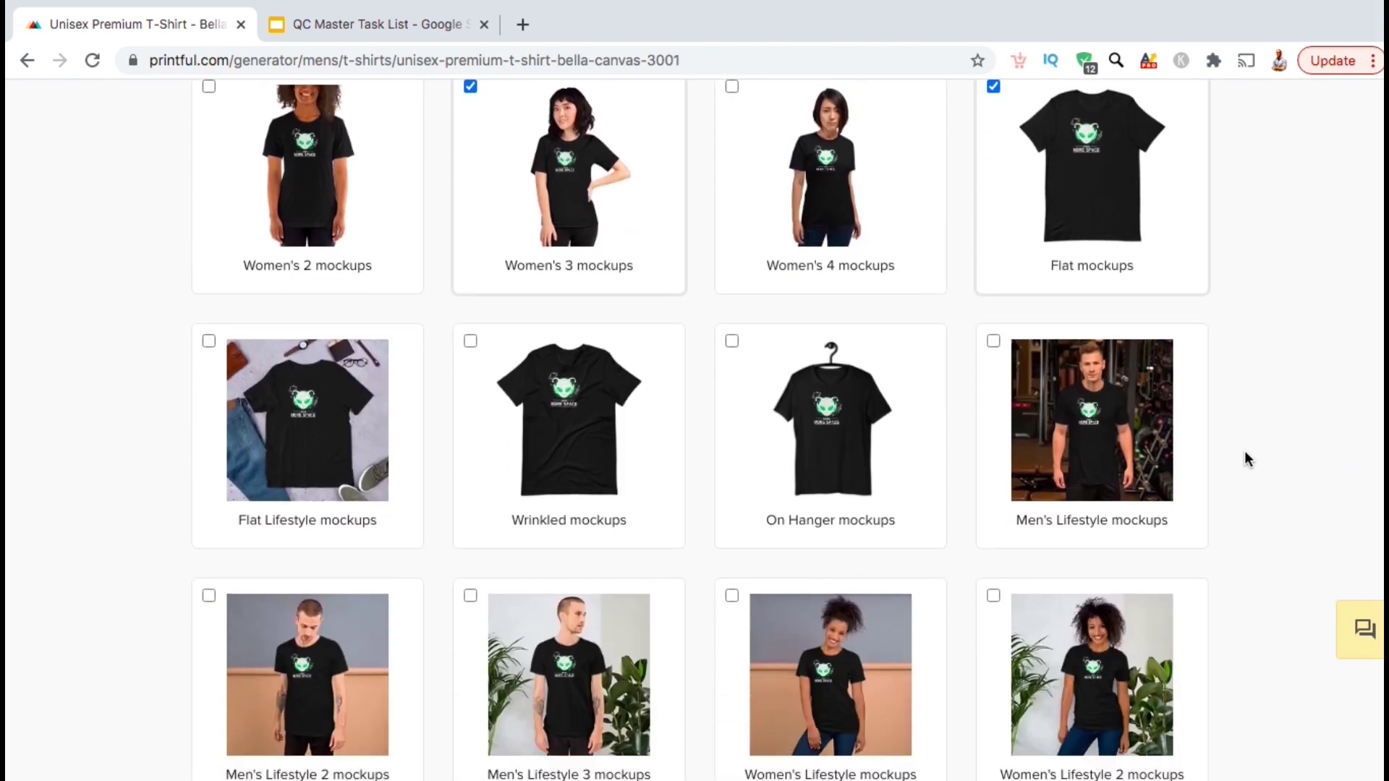
left_click(994, 341)
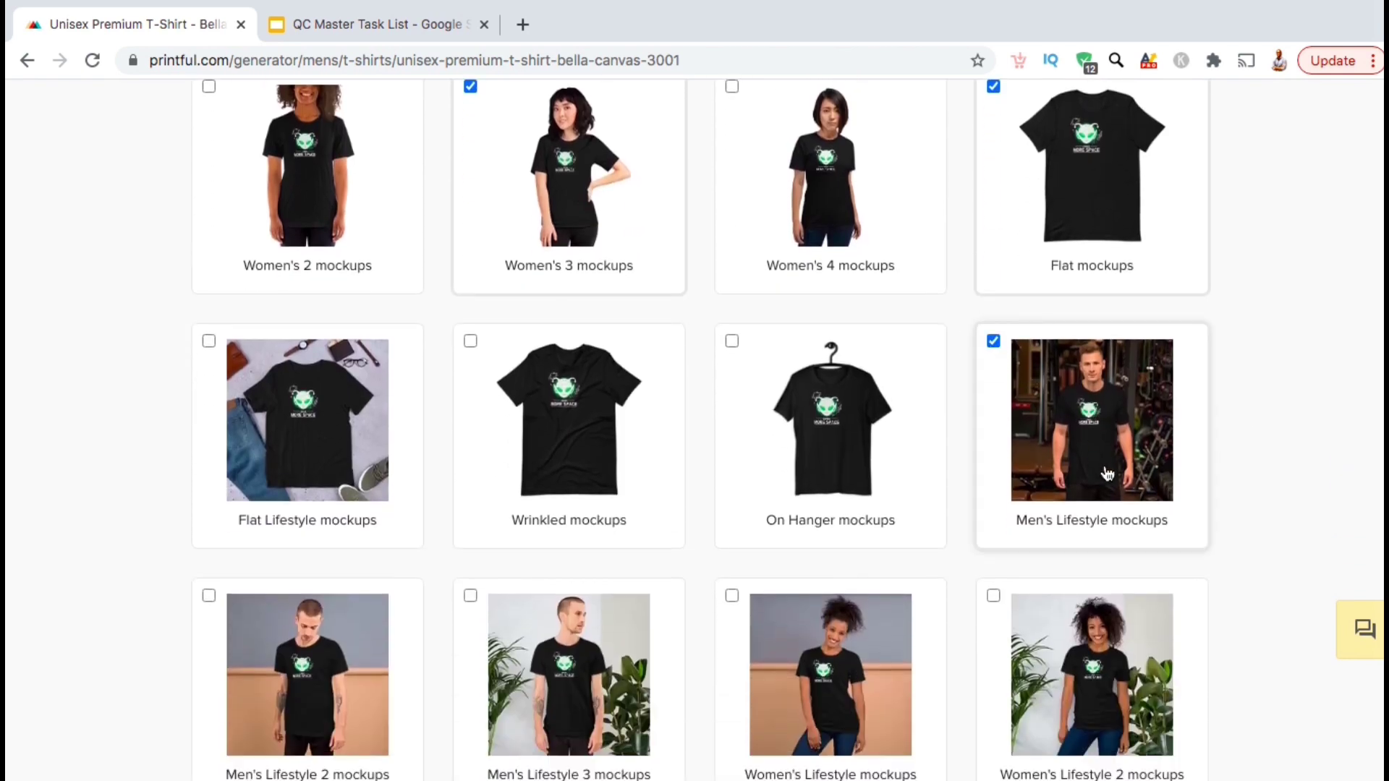
scroll(1107, 474, "down", 2)
left_click(731, 713)
scroll(977, 579, "down", 5)
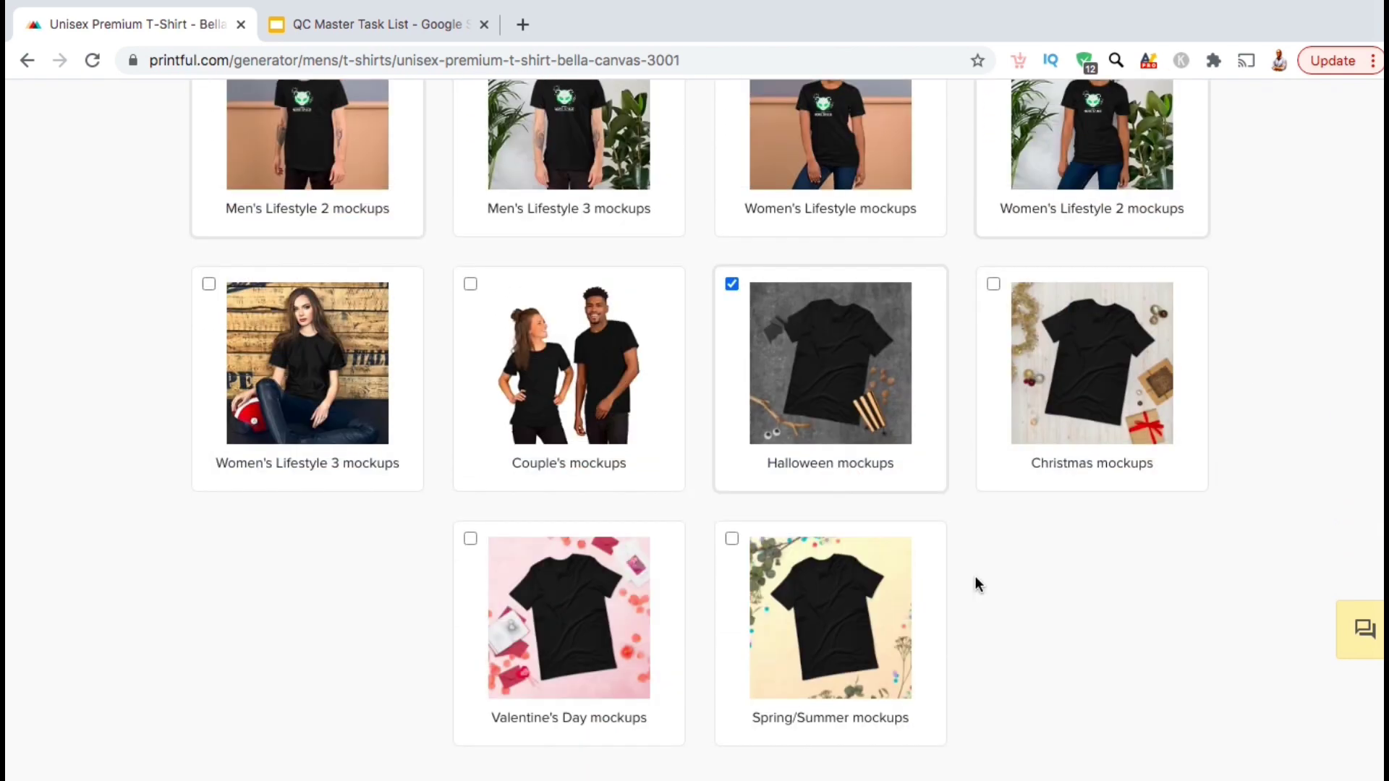
scroll(975, 579, "down", 6)
scroll(976, 577, "down", 4)
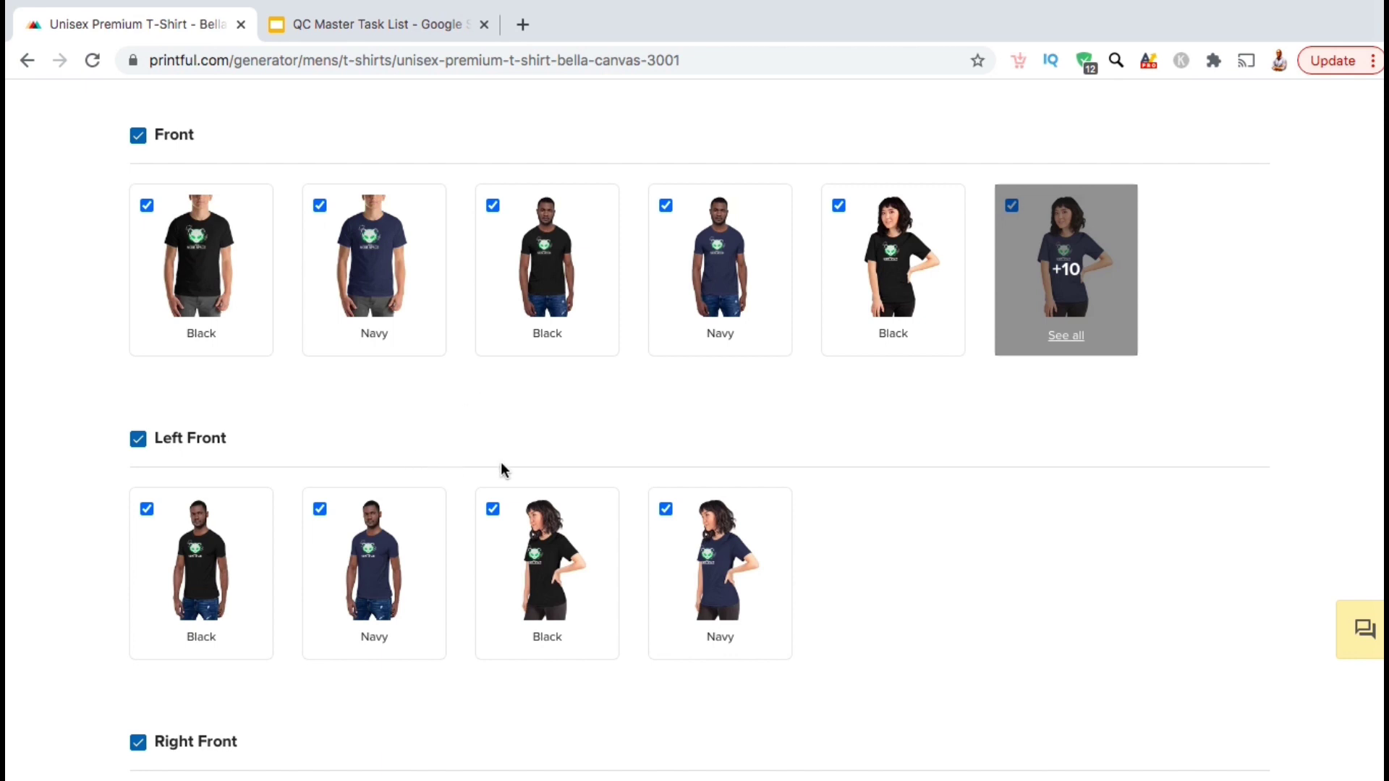
Scroll past the black and navy variant sections to the PNG mockup format setting.
scroll(842, 513, "down", 2)
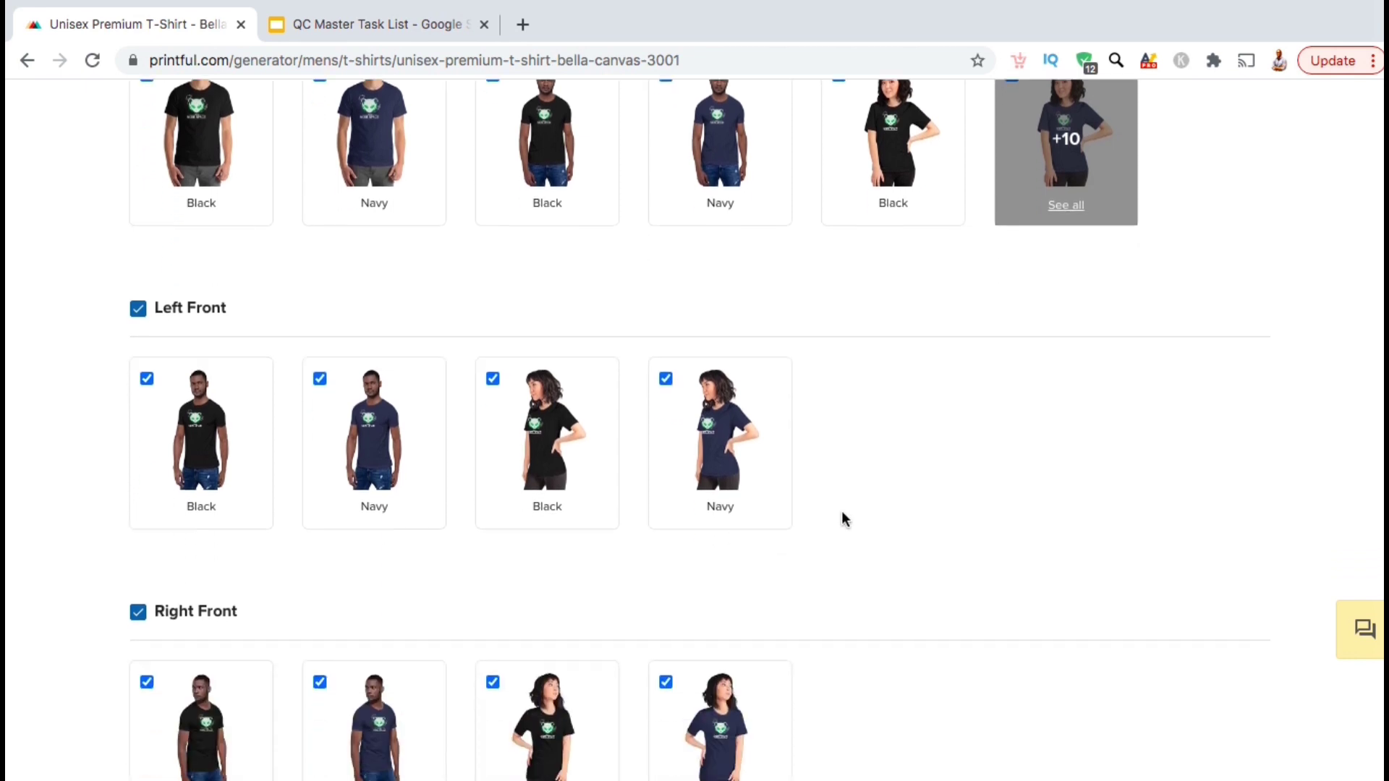
scroll(843, 514, "down", 3)
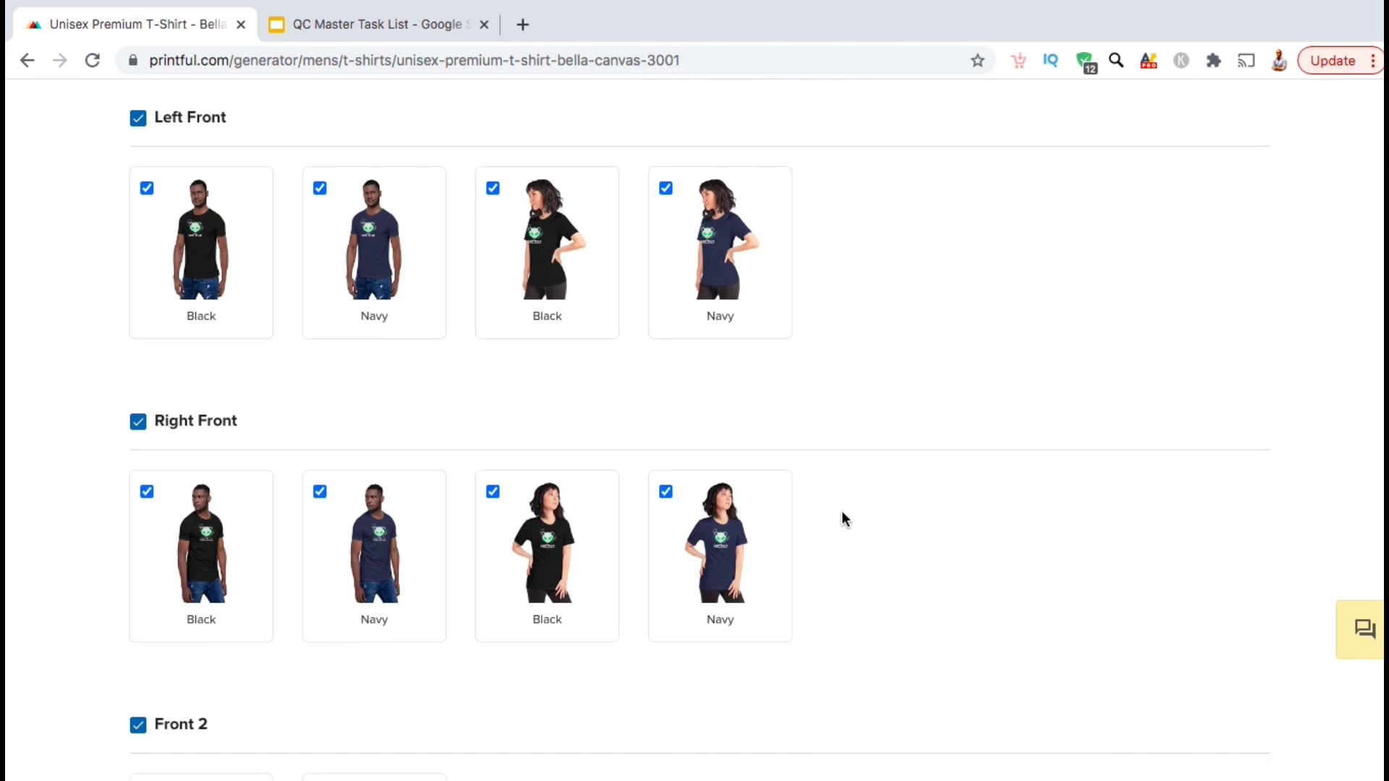
scroll(842, 512, "down", 5)
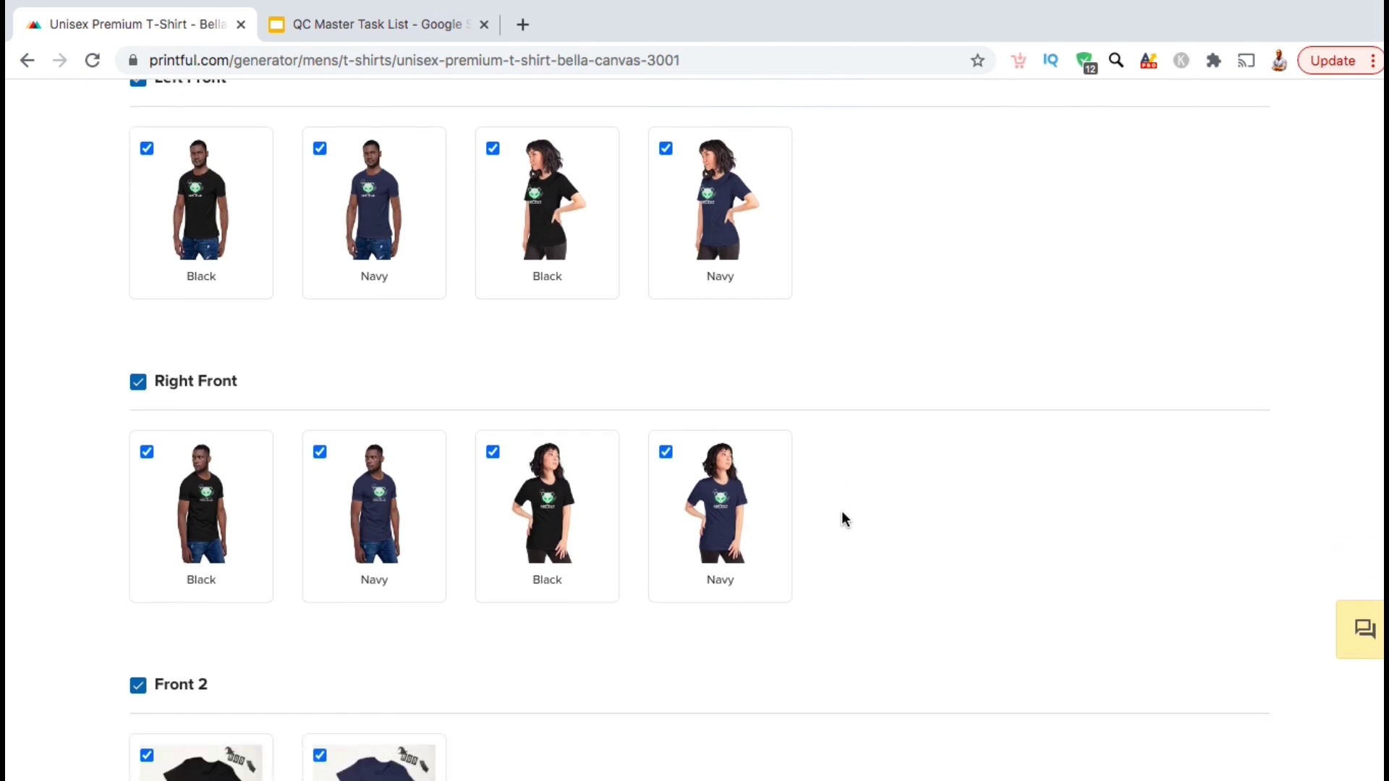
scroll(842, 513, "down", 4)
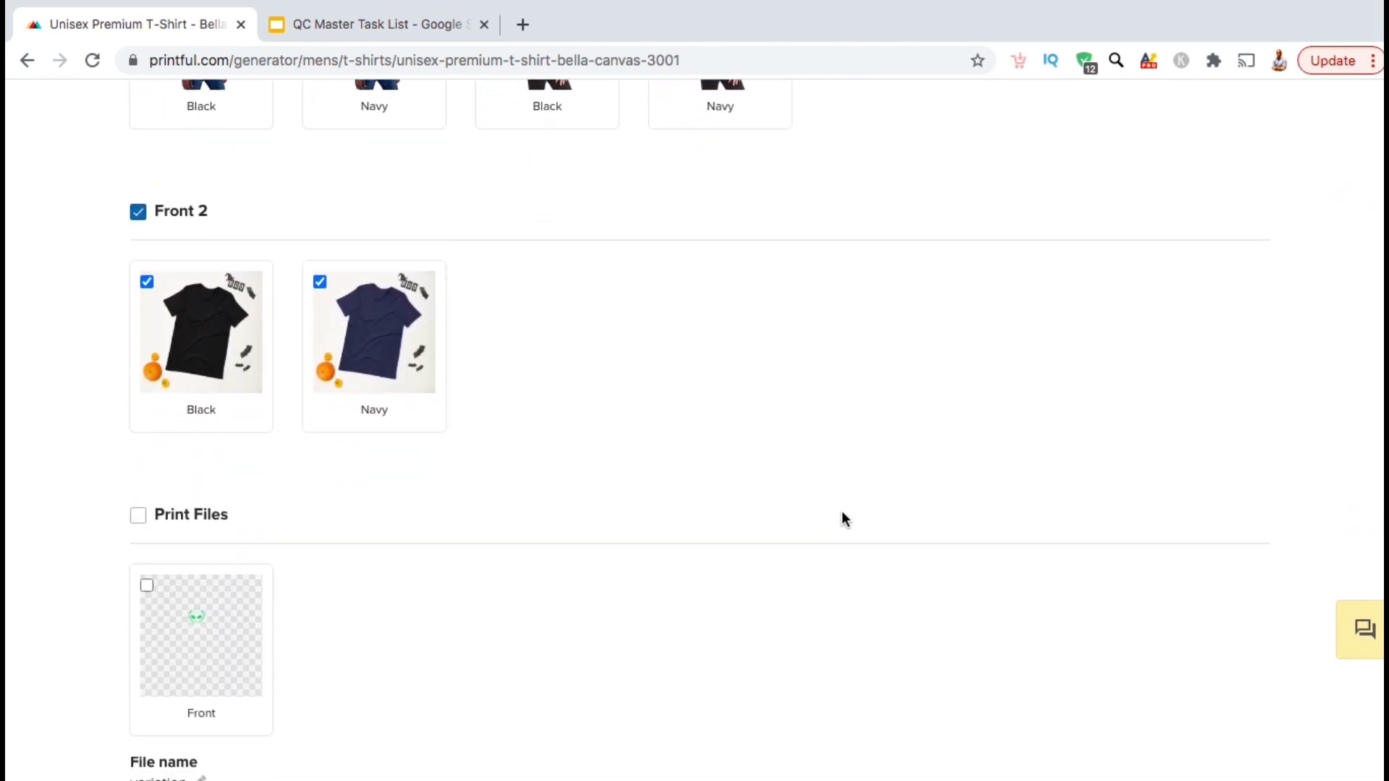
scroll(842, 512, "down", 2)
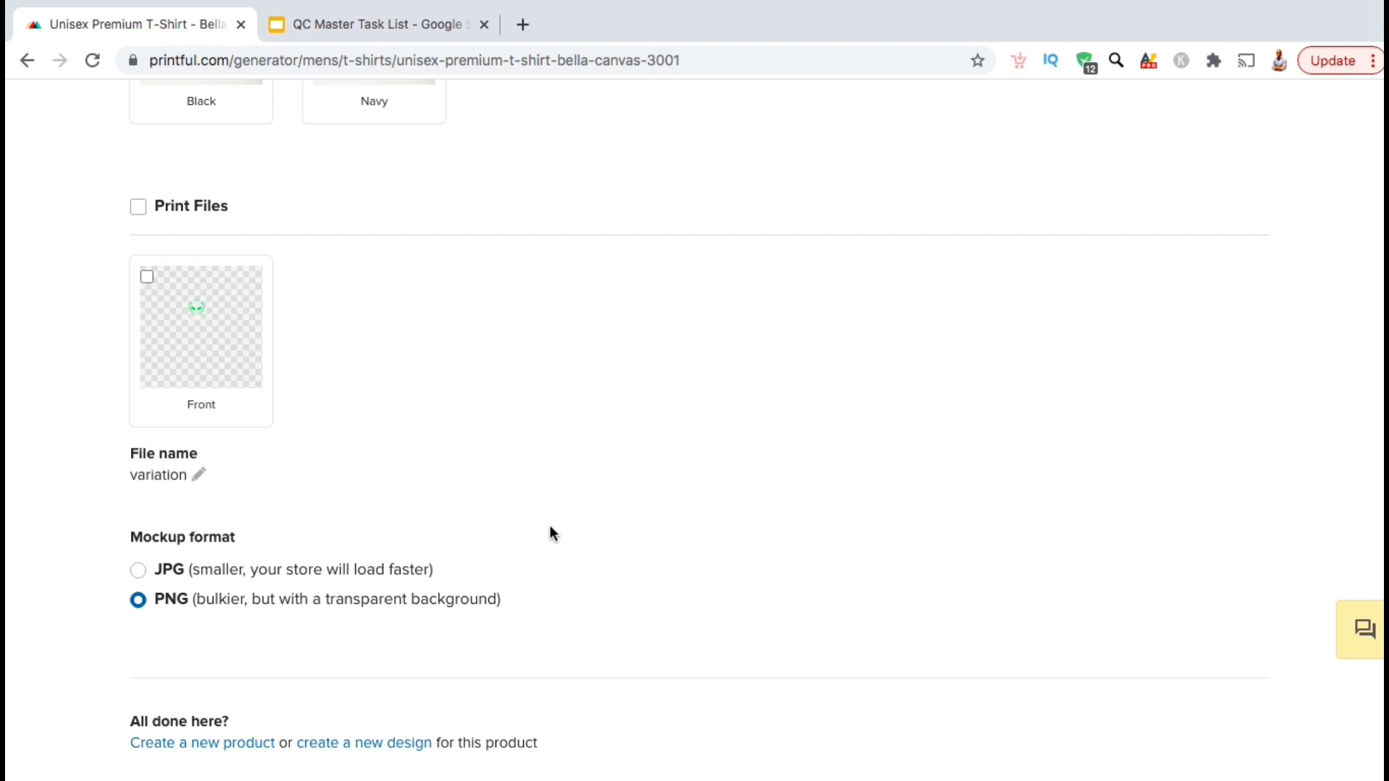
scroll(550, 532, "down", 3)
scroll(551, 533, "up", 1)
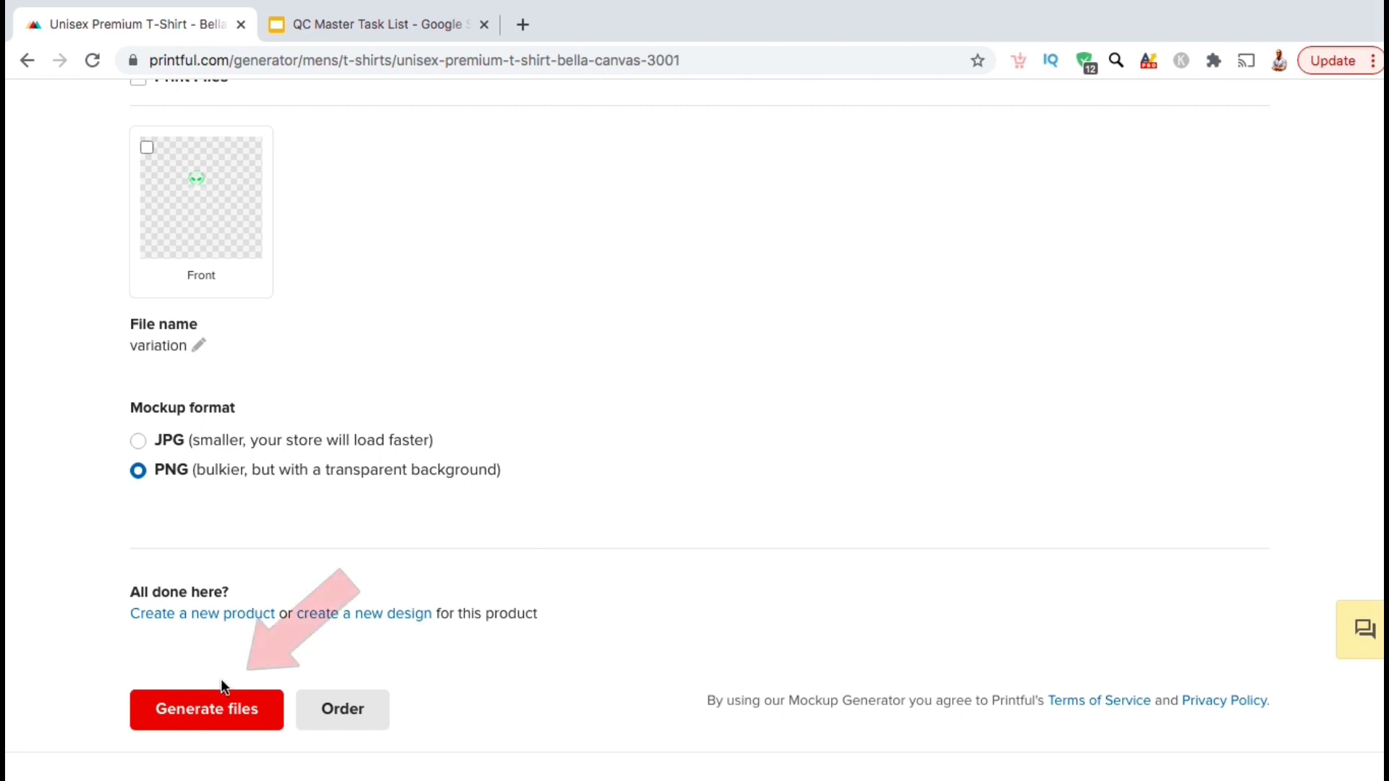
Generate the mockups, download them as archive.zip and open the archive.
left_click(235, 716)
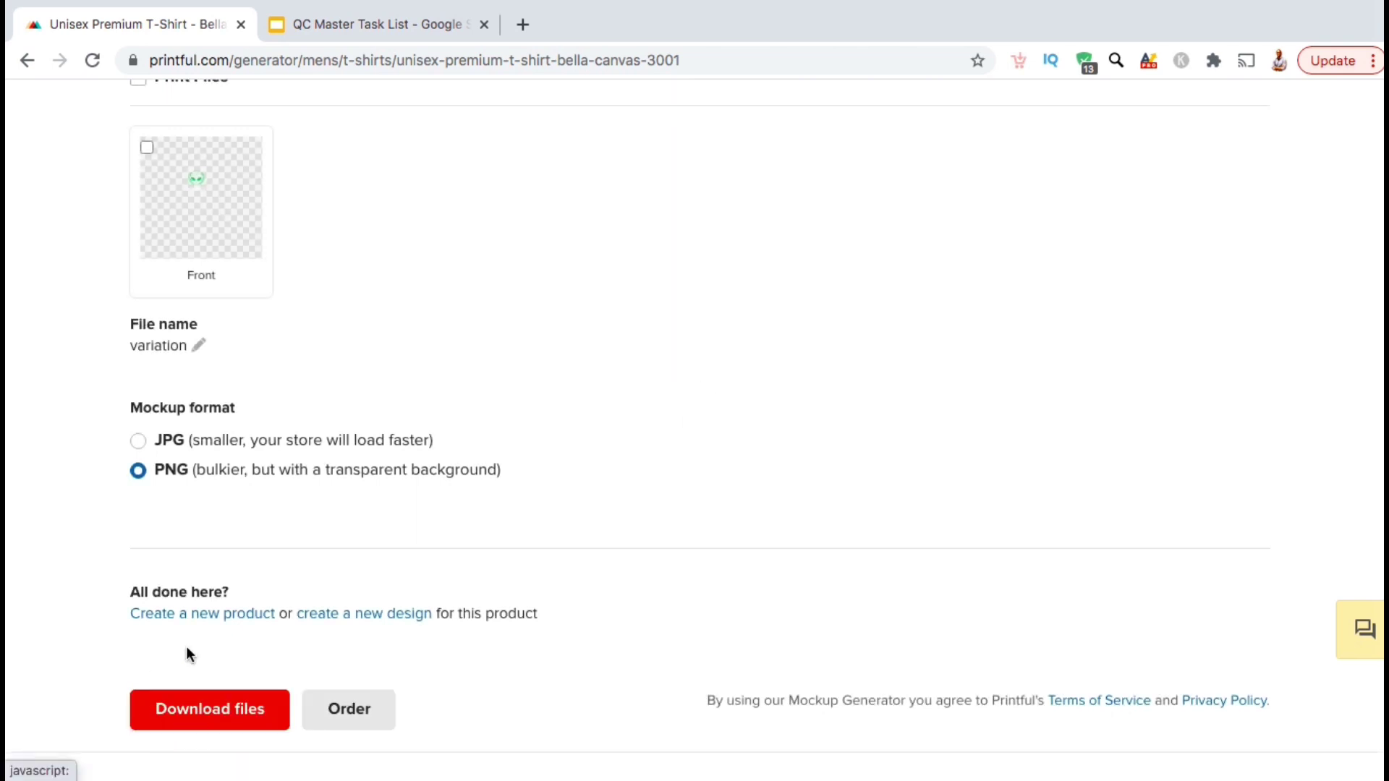
left_click(215, 723)
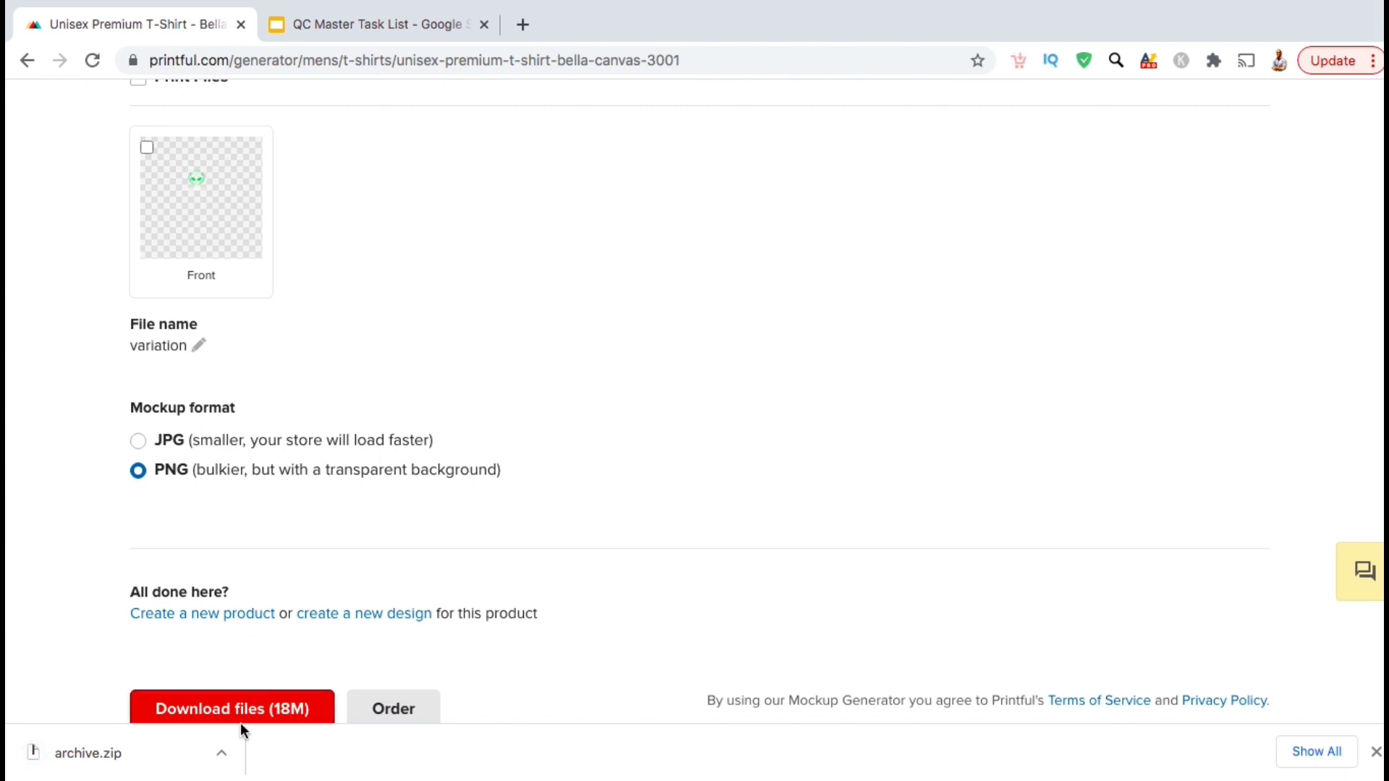
left_click(224, 754)
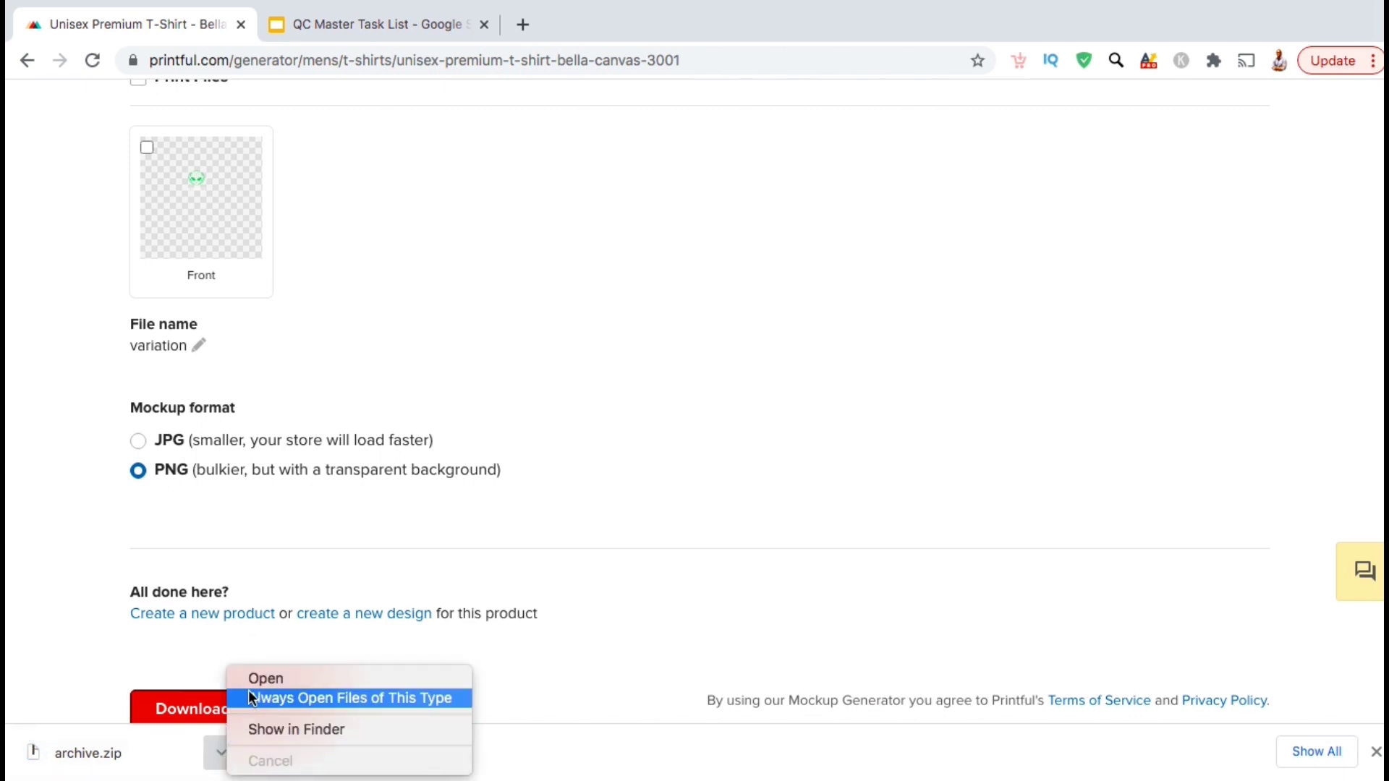
left_click(250, 686)
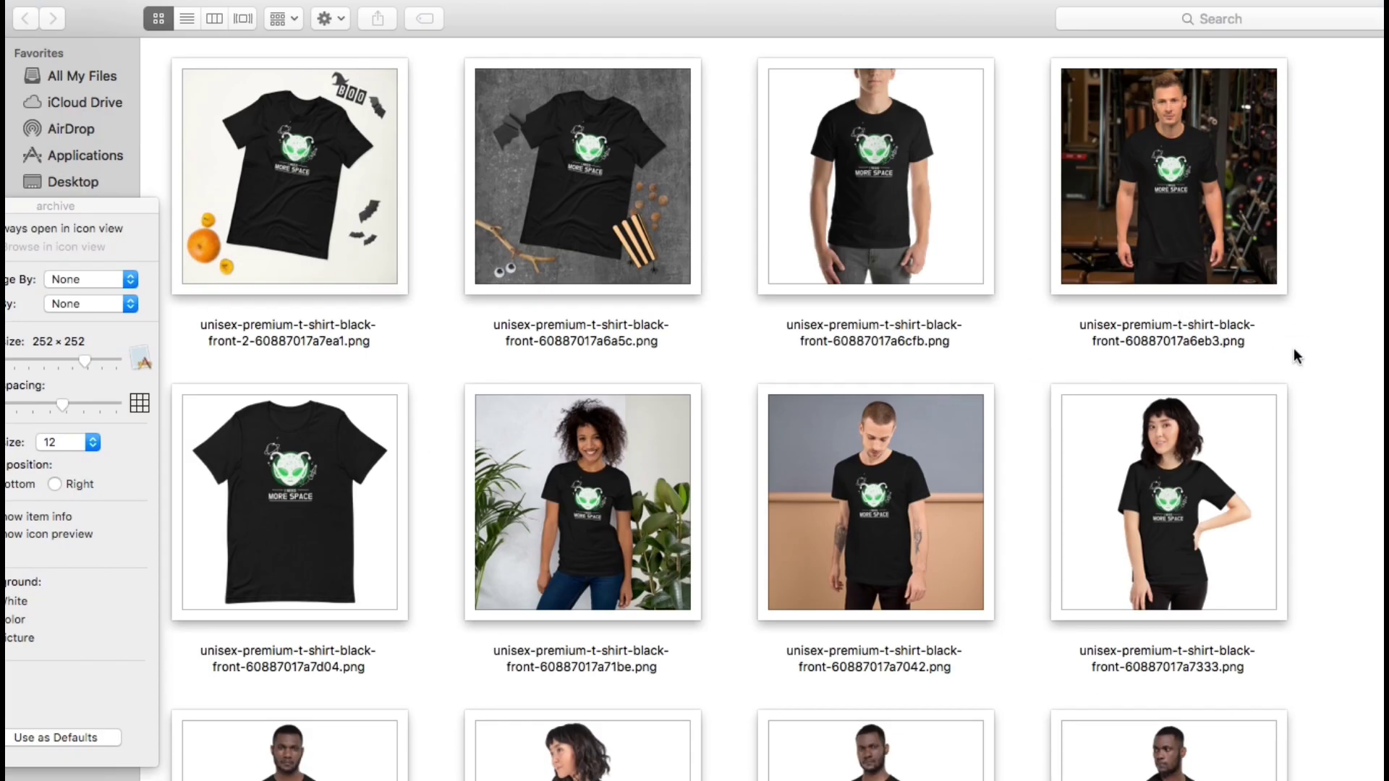
Scroll through the mockup PNGs and Quick Look the grey-background navy Halloween flat shirt.
scroll(1294, 349, "down", 3)
scroll(1294, 349, "down", 8)
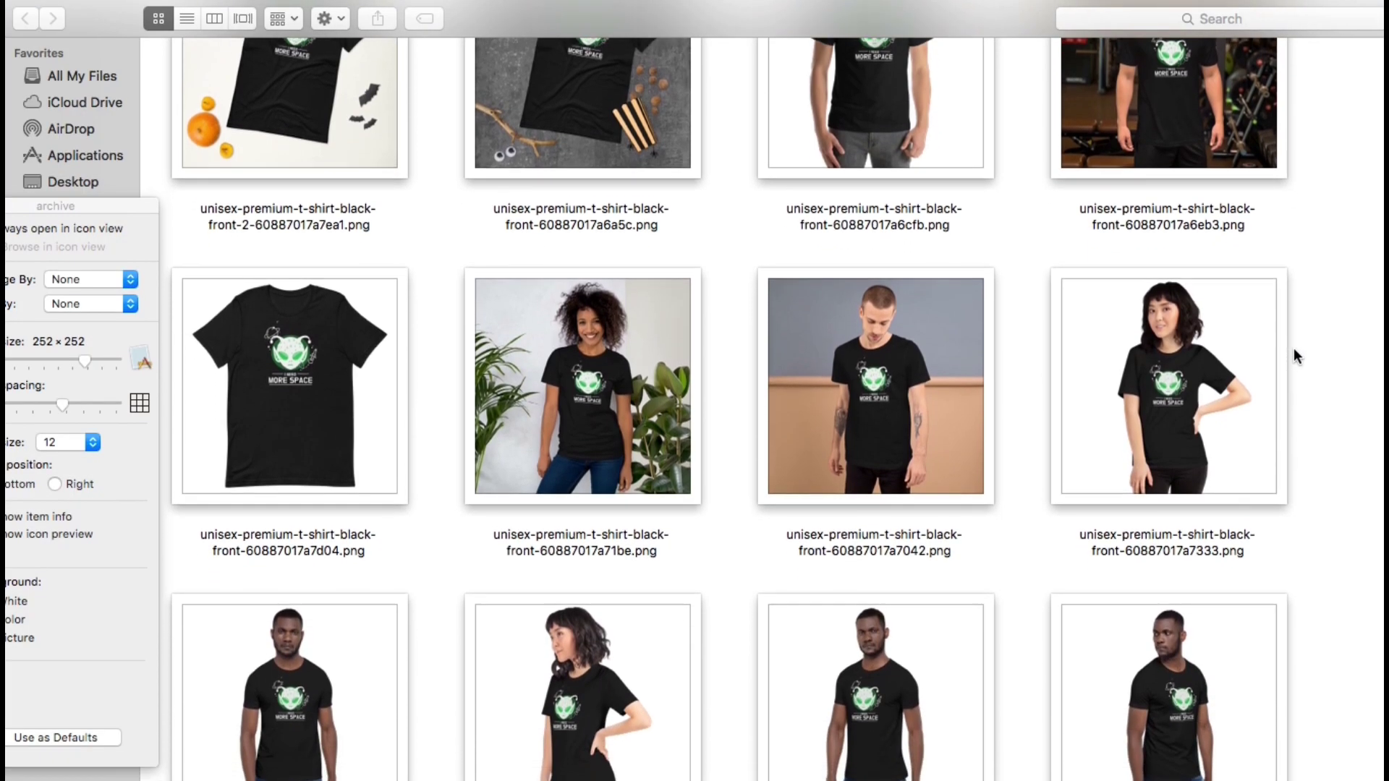
scroll(1294, 348, "down", 10)
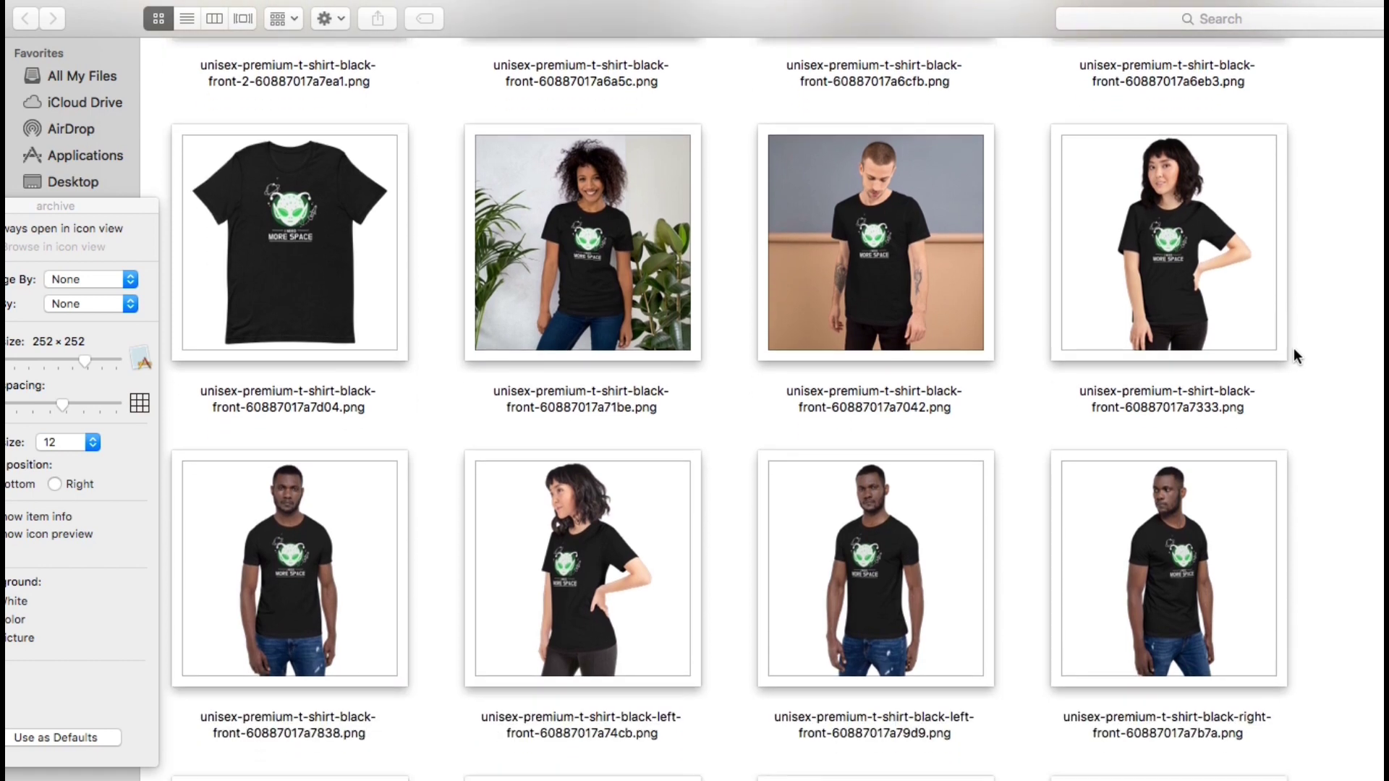
scroll(1294, 349, "down", 11)
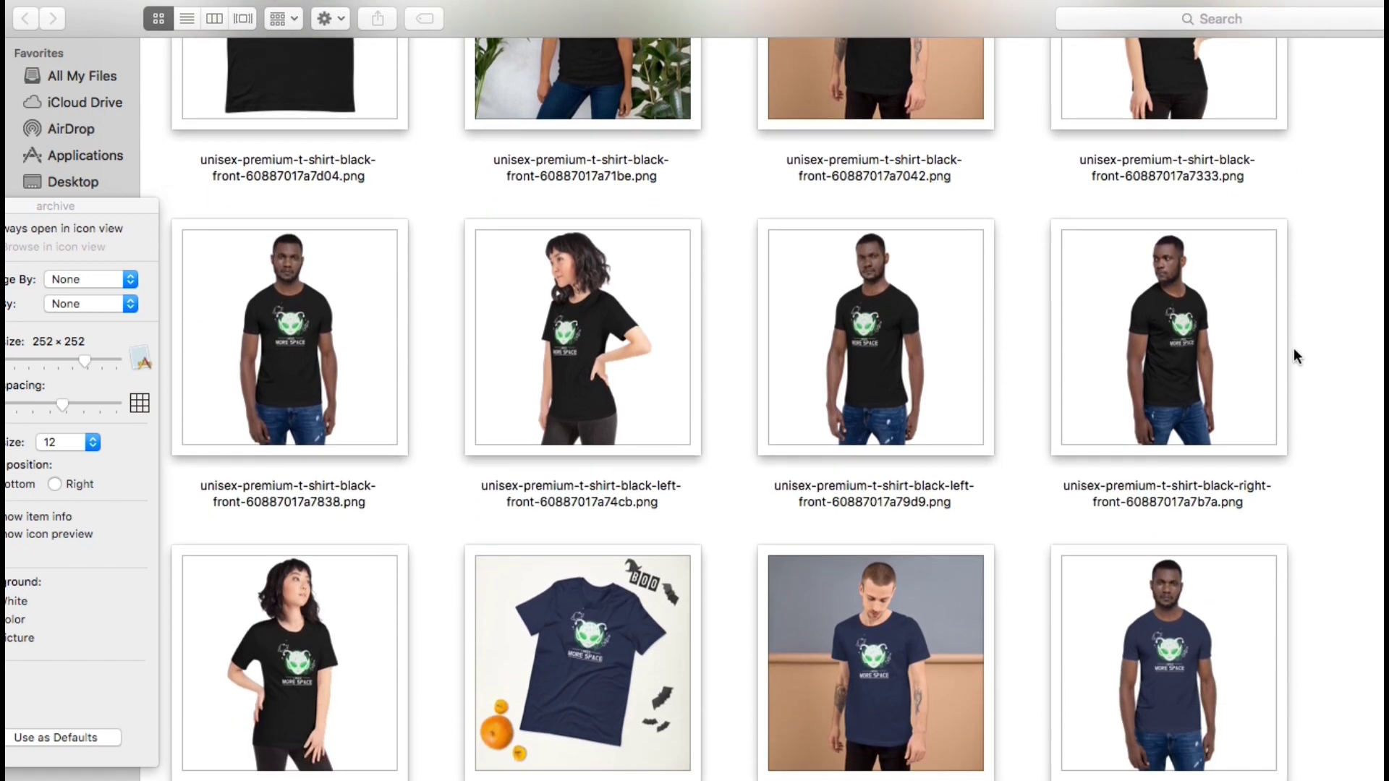
scroll(1293, 348, "down", 11)
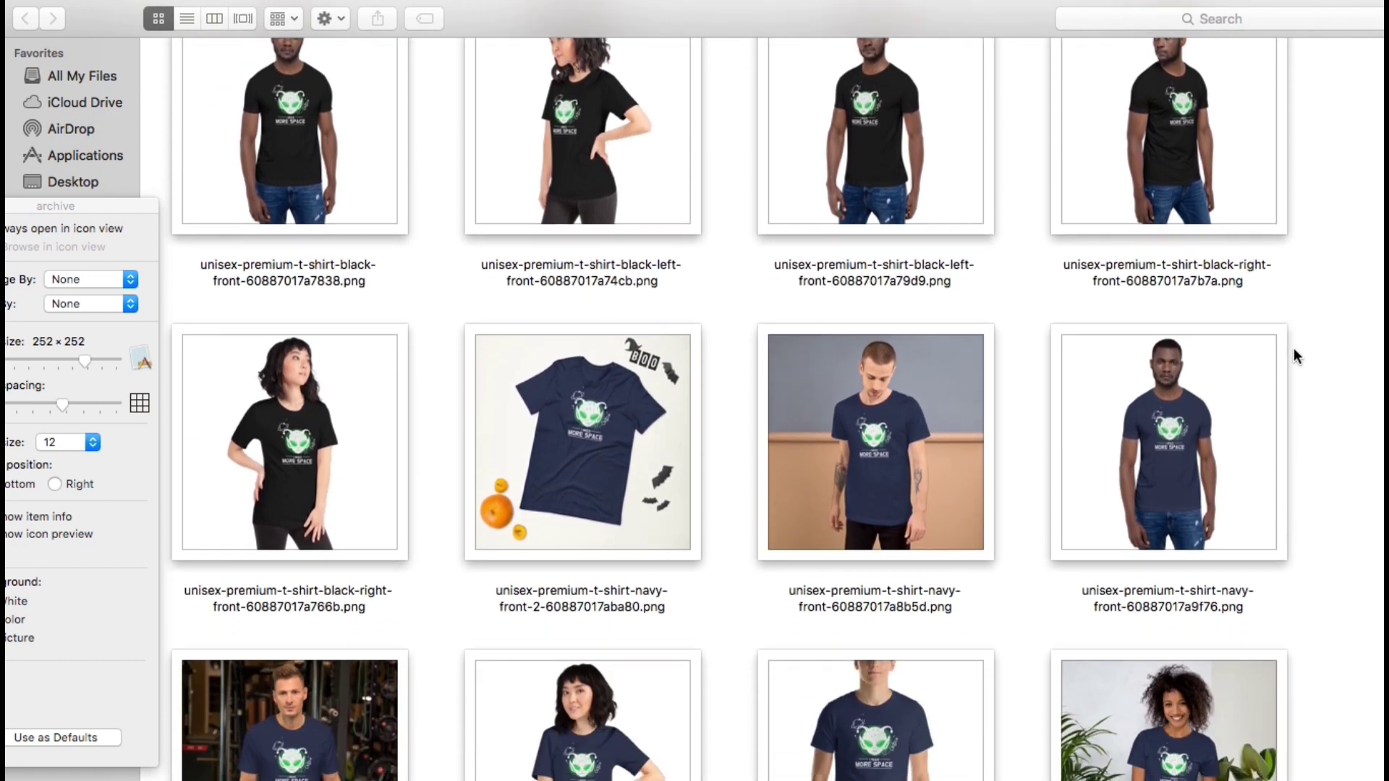
scroll(1294, 349, "down", 11)
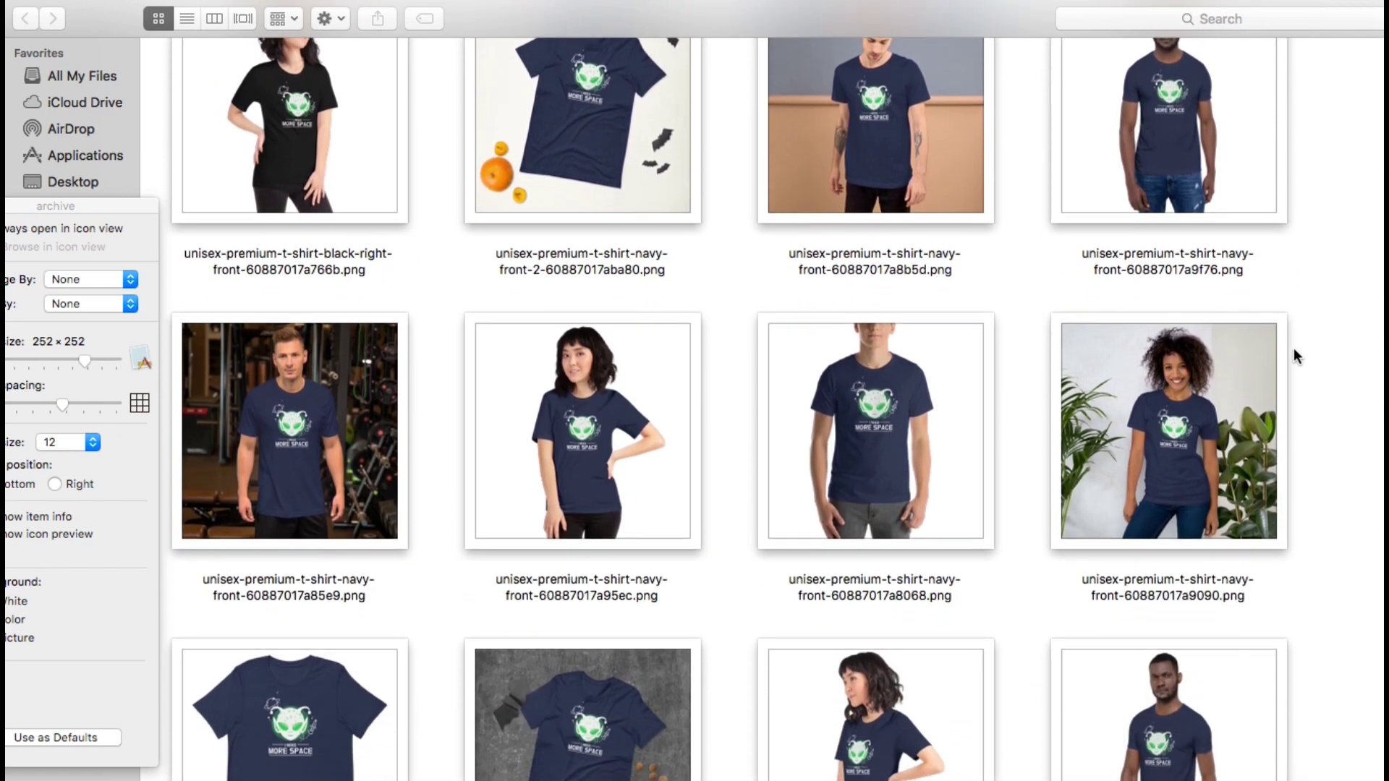
scroll(1294, 356, "down", 2)
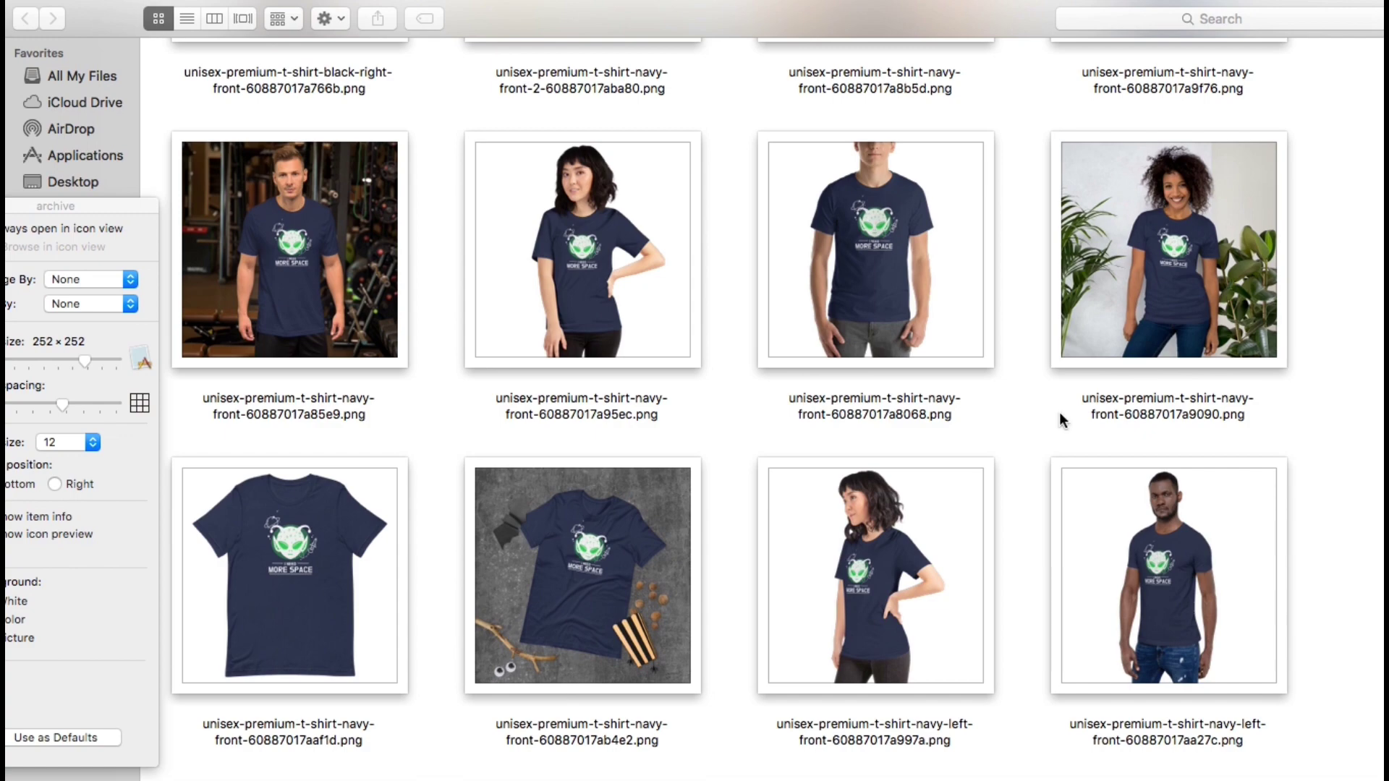
left_click(646, 550)
key("space")
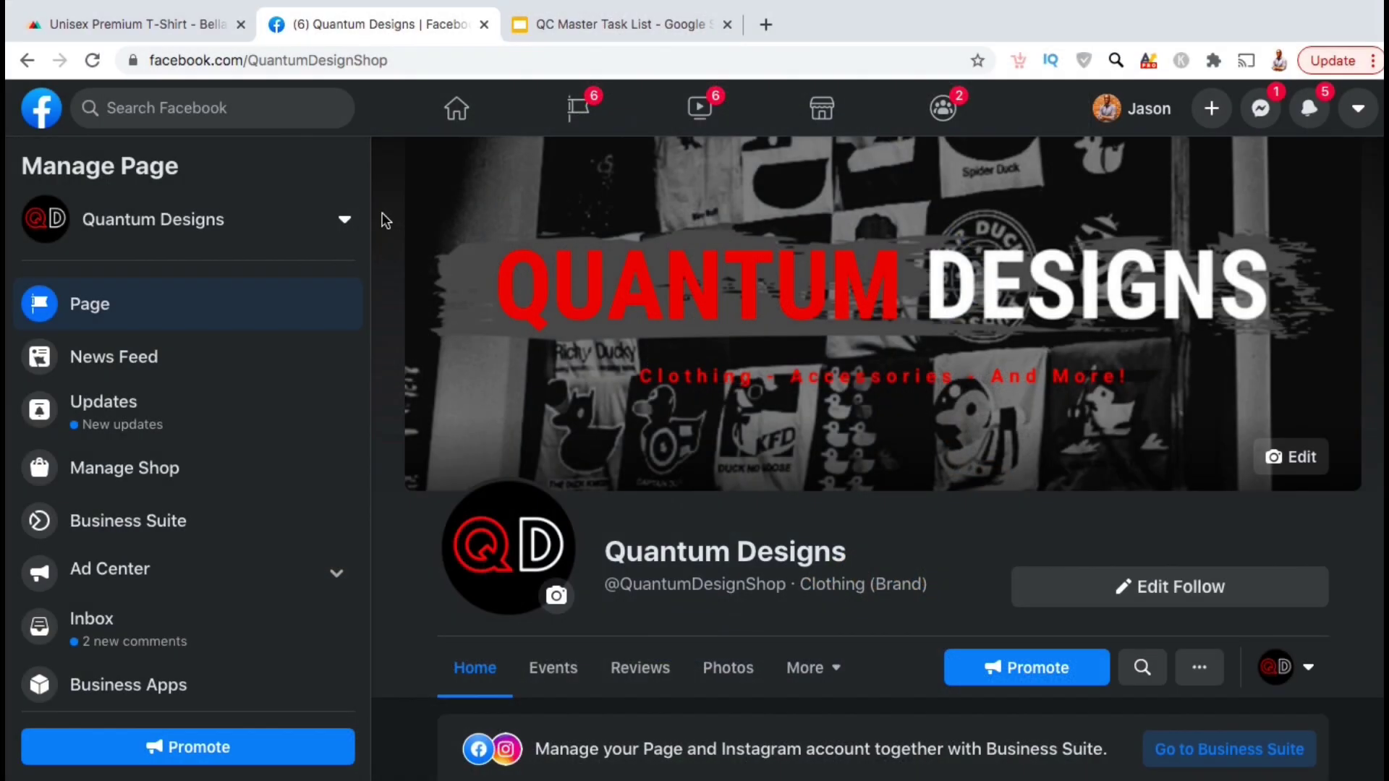
Attach the black T-shirt mockup image to the 'New Funny Alien I Need More Space' post.
scroll(1370, 547, "down", 5)
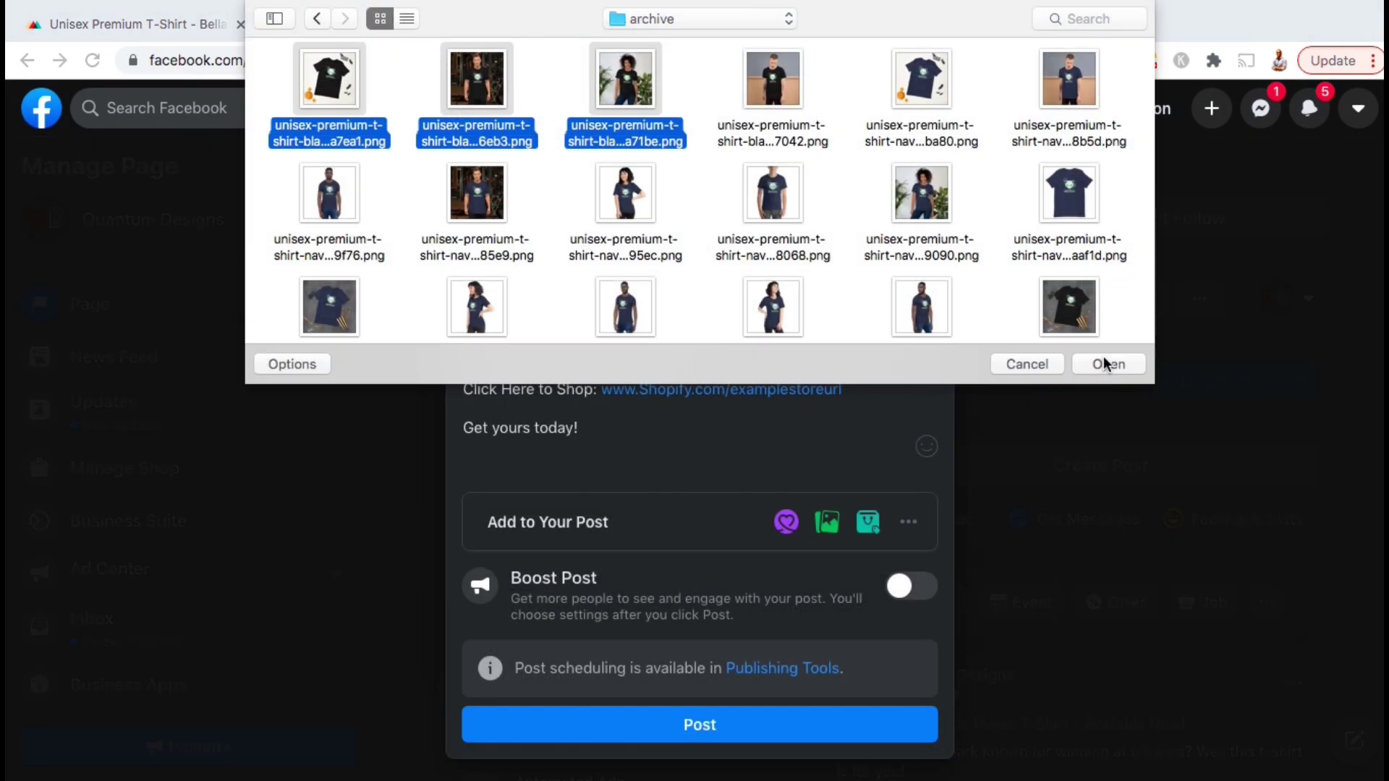
left_click(1105, 362)
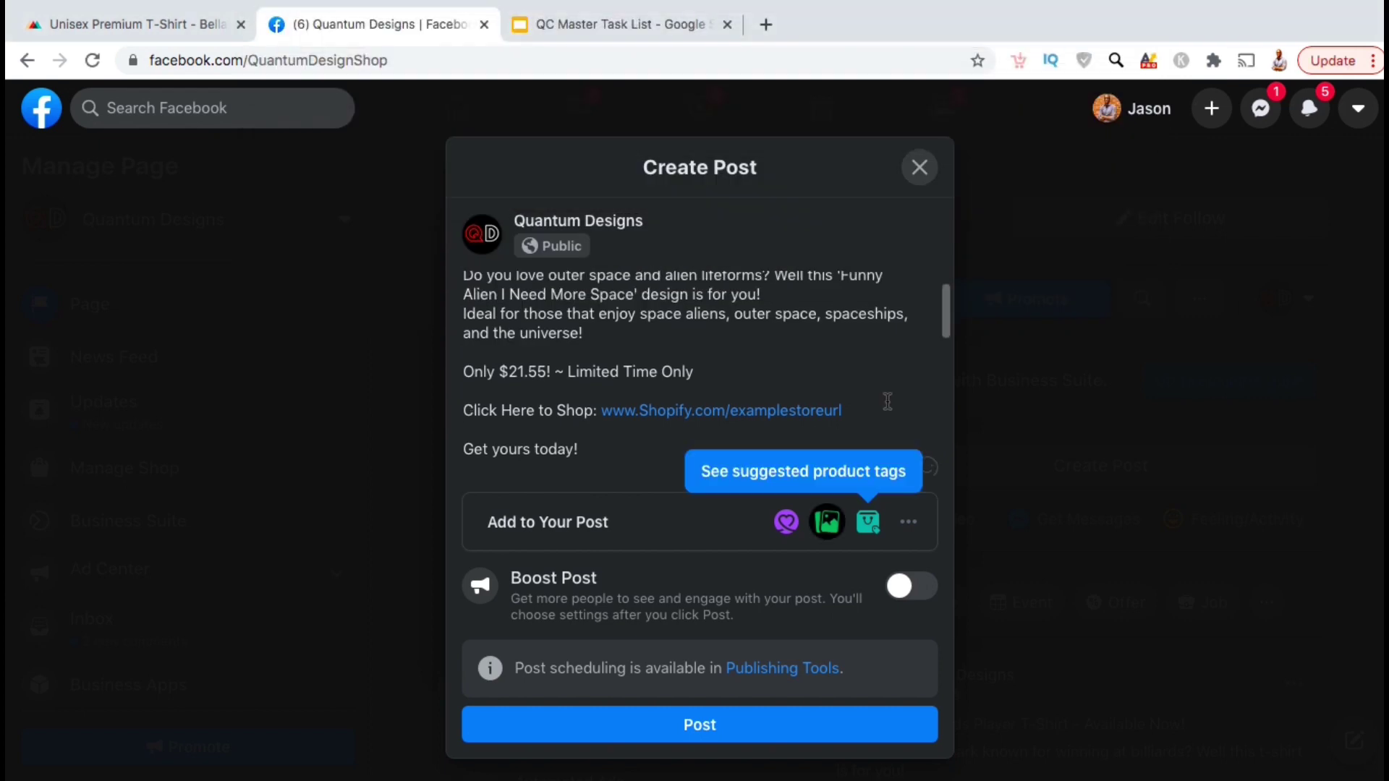
scroll(888, 402, "down", 3)
scroll(887, 402, "down", 5)
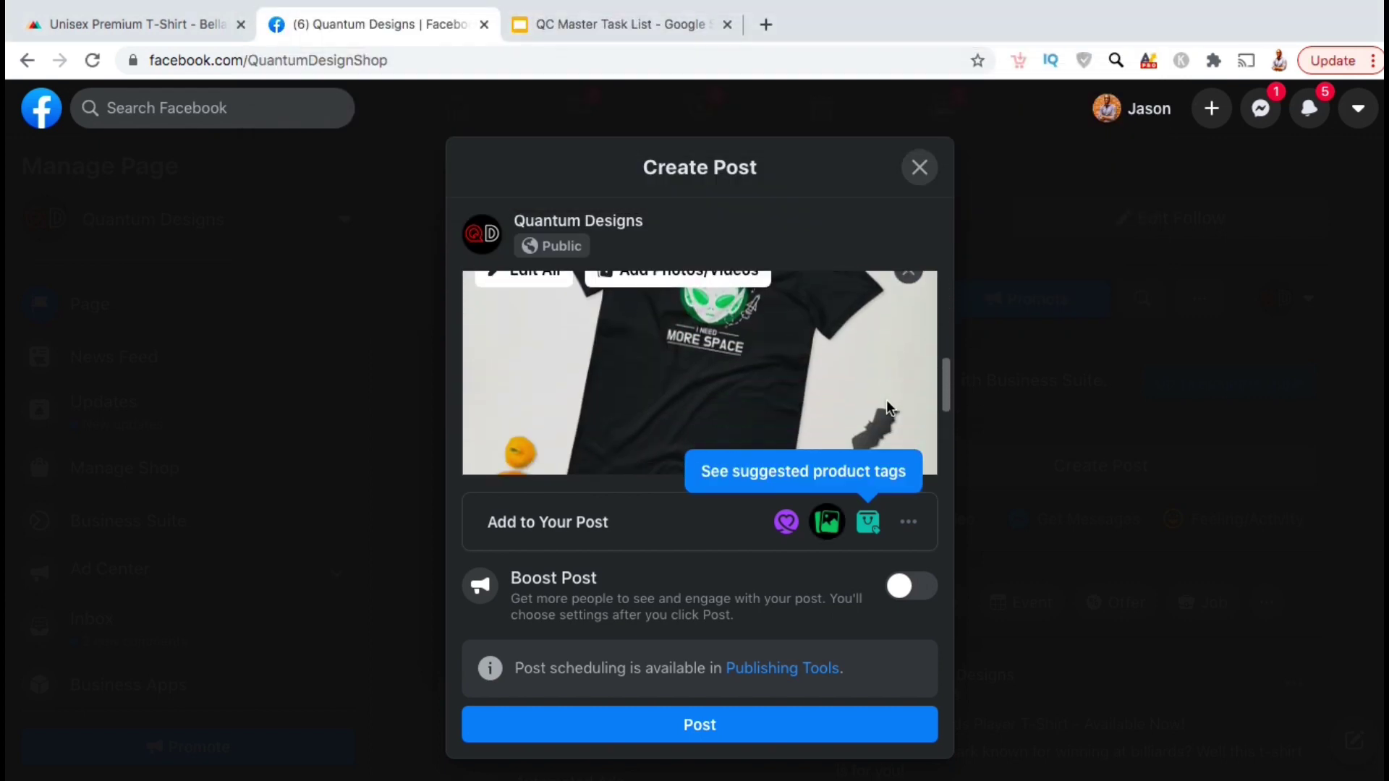
scroll(887, 399, "down", 3)
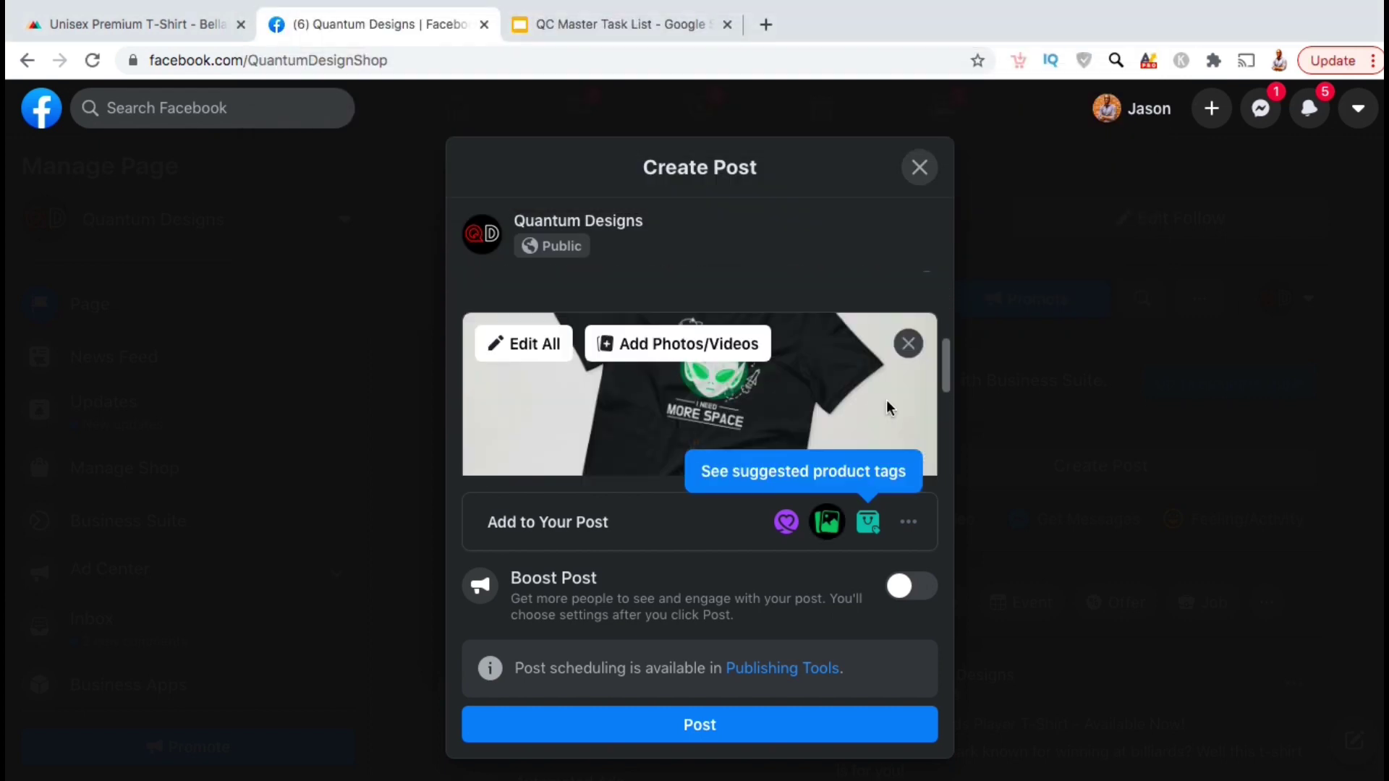
Publish the post and open its first photo, the Halloween flat mockup.
left_click(760, 726)
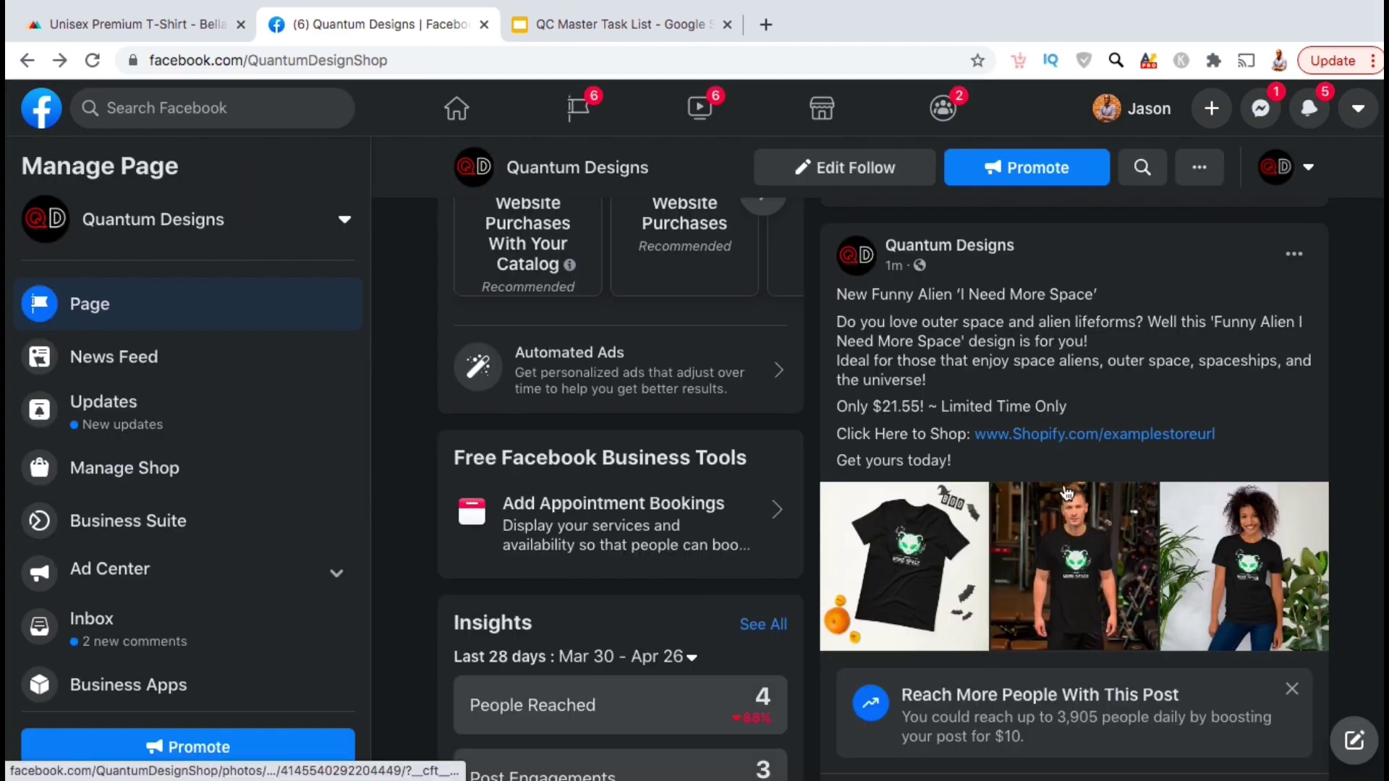
scroll(1097, 448, "down", 1)
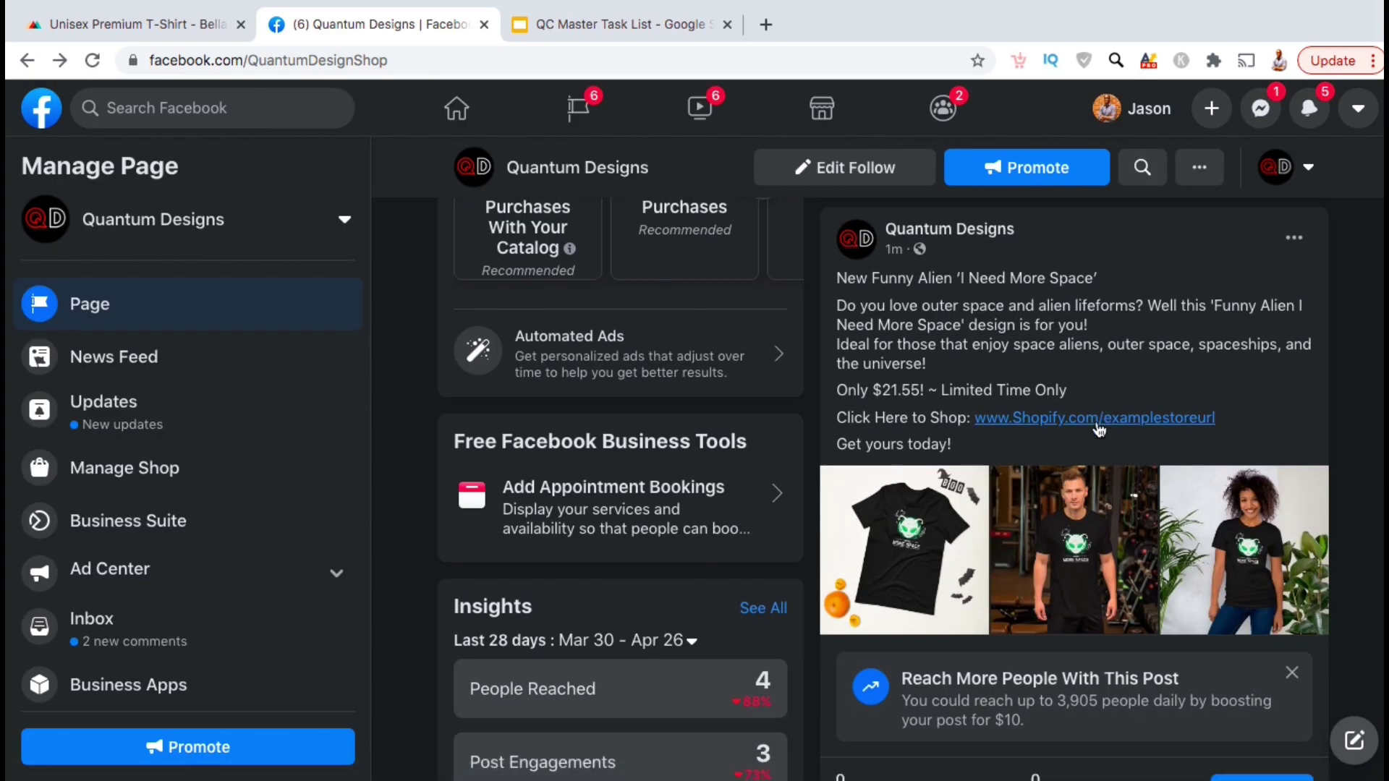
left_click(879, 525)
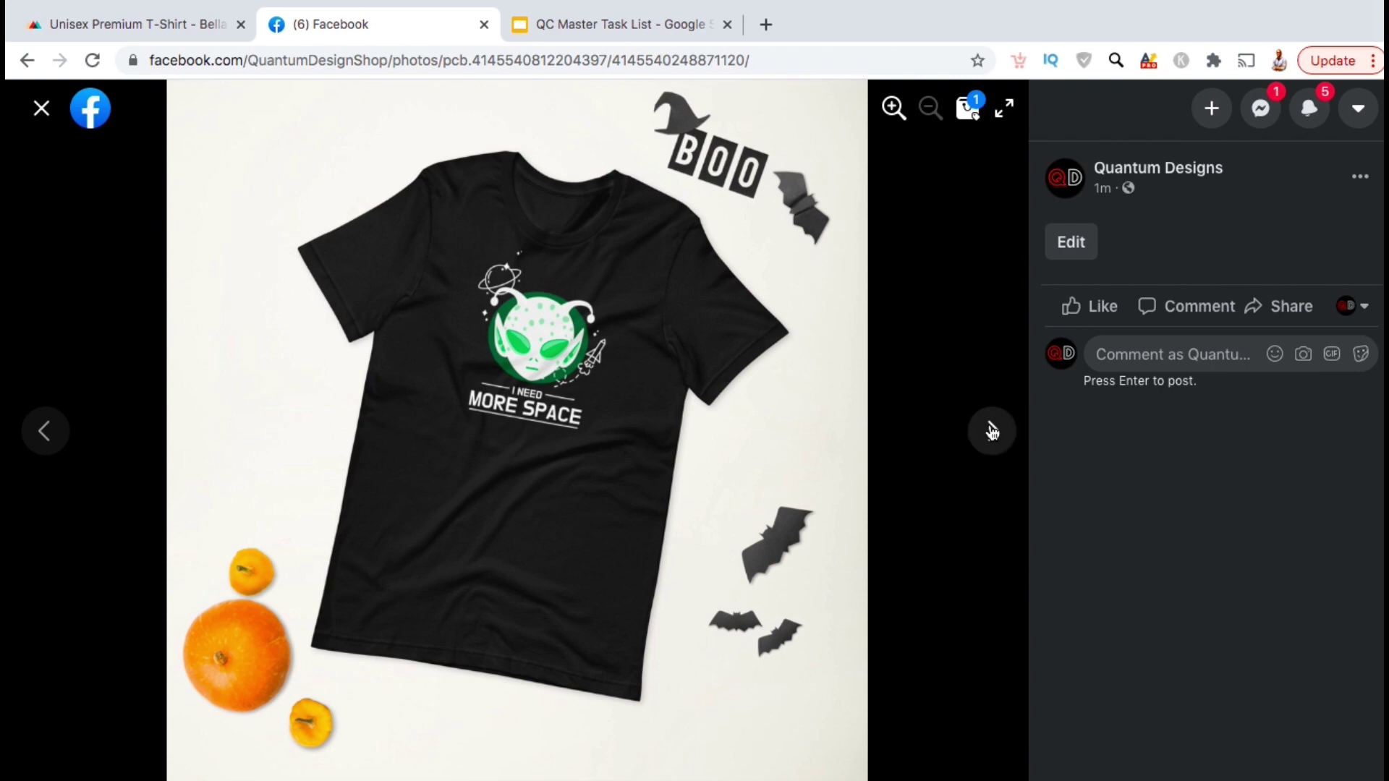
Page through the post's photos to the gym shot of the man in the black alien tee.
left_click(992, 432)
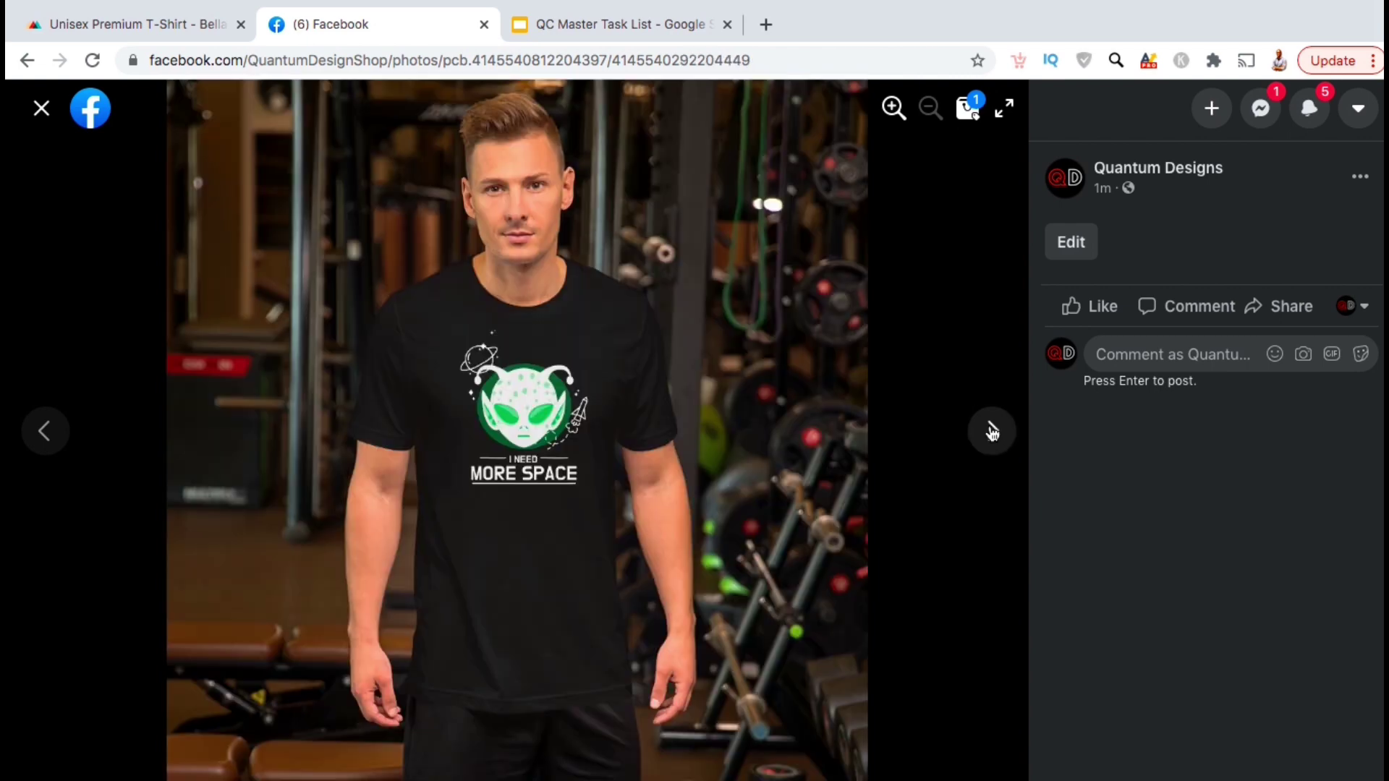
left_click(992, 432)
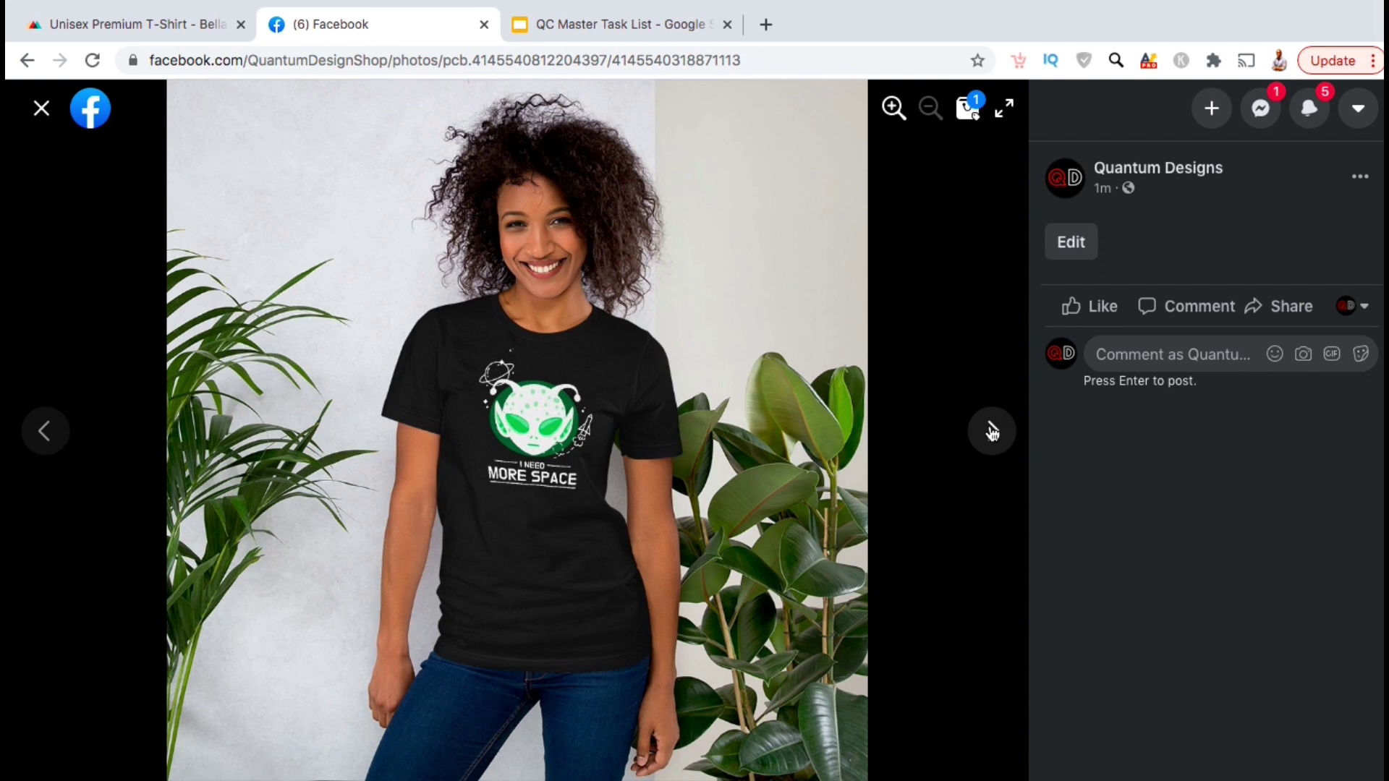
left_click(992, 432)
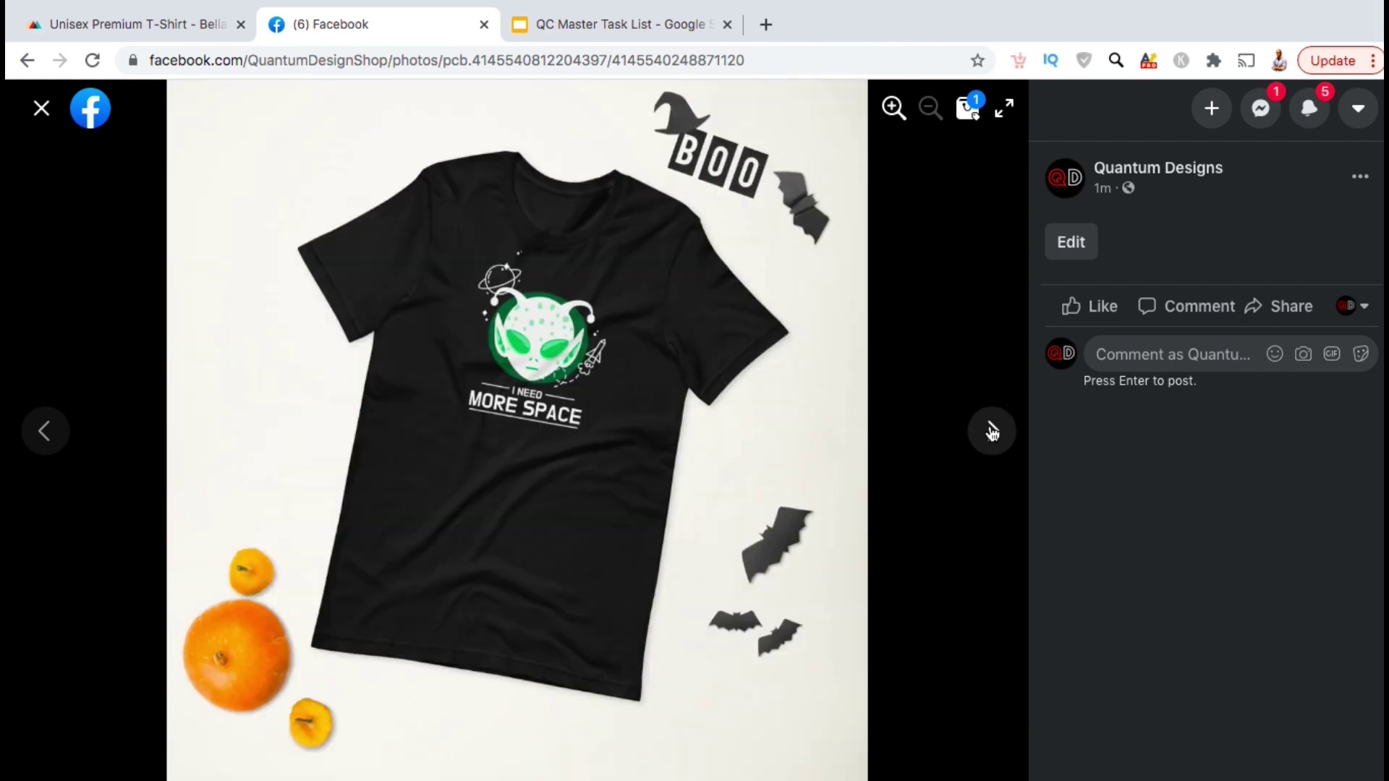
left_click(992, 432)
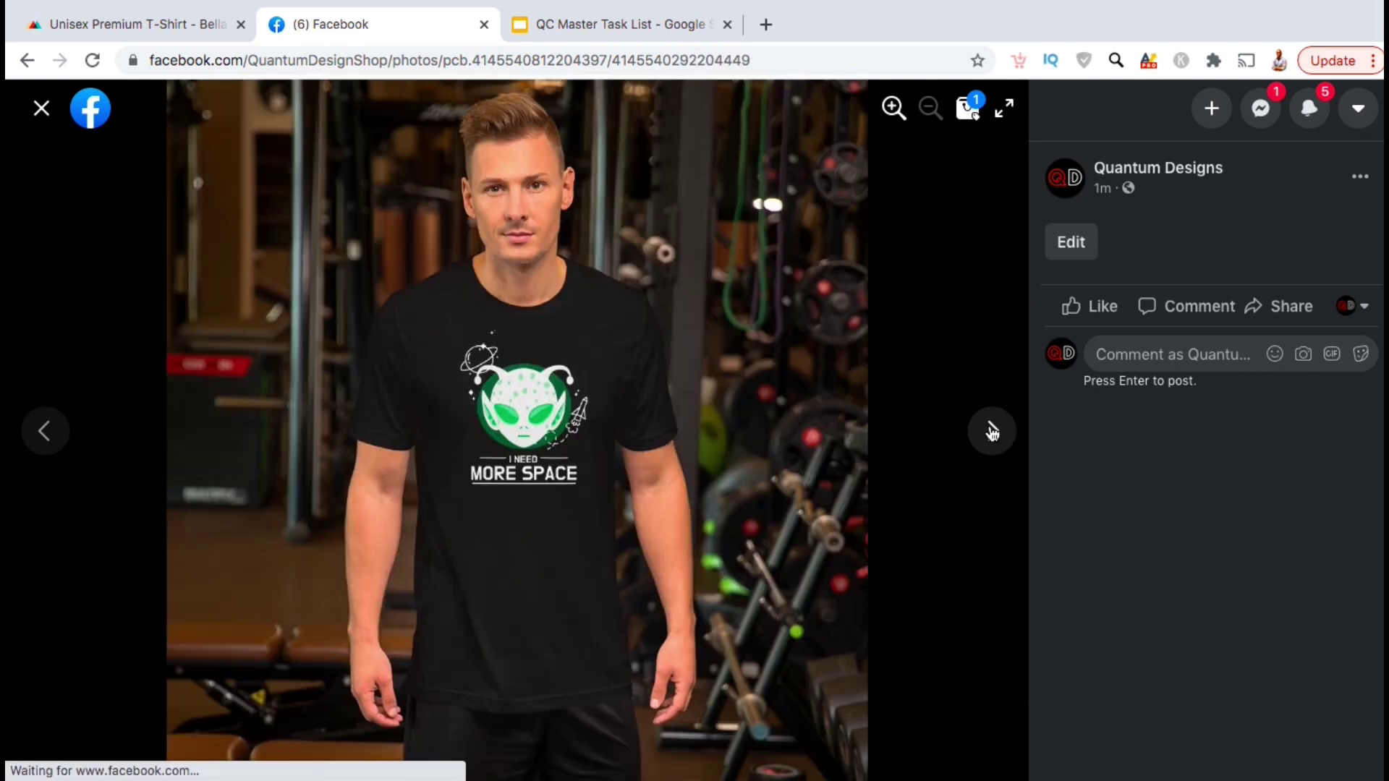